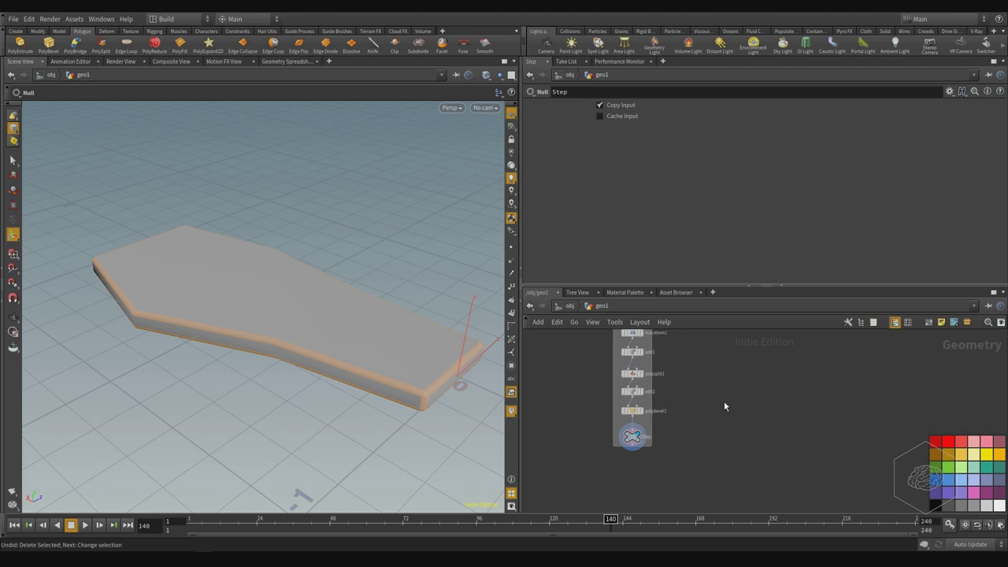
Move the Step null out of the network box and shrink the box to end just below polybevel1
mouse_move(634, 436)
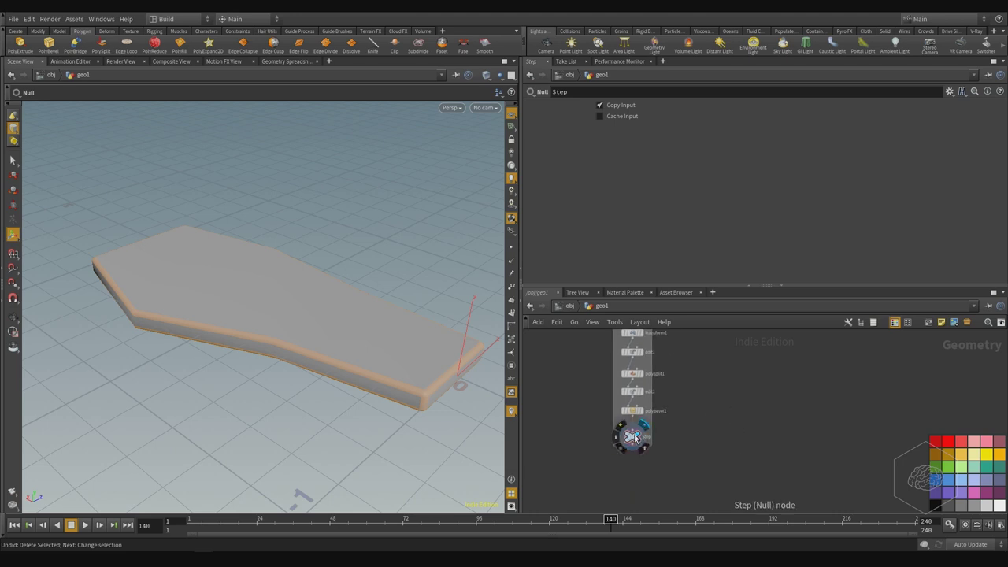
drag(634, 437, 769, 453)
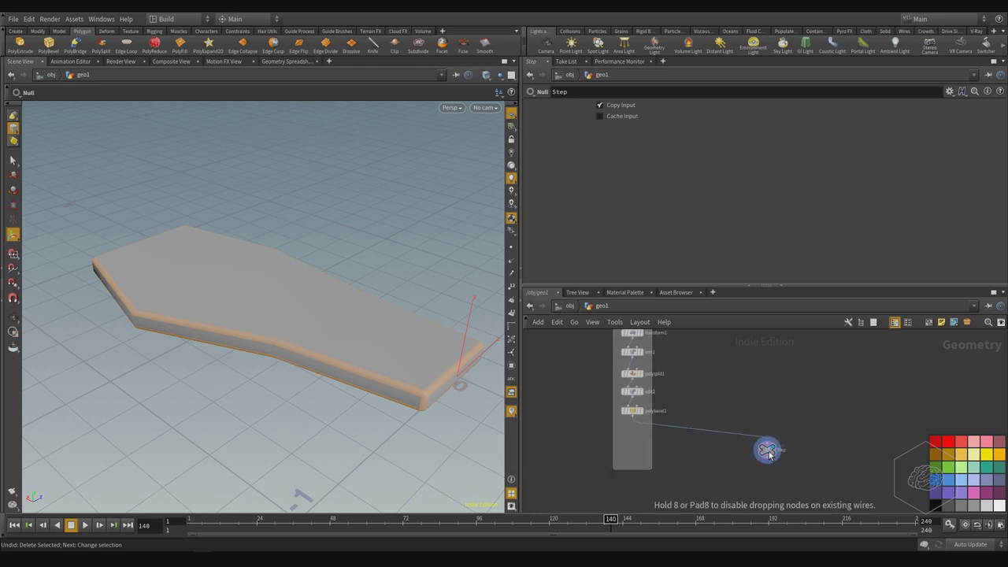
middle_drag(804, 450, 822, 416)
scroll(637, 408, up, 3)
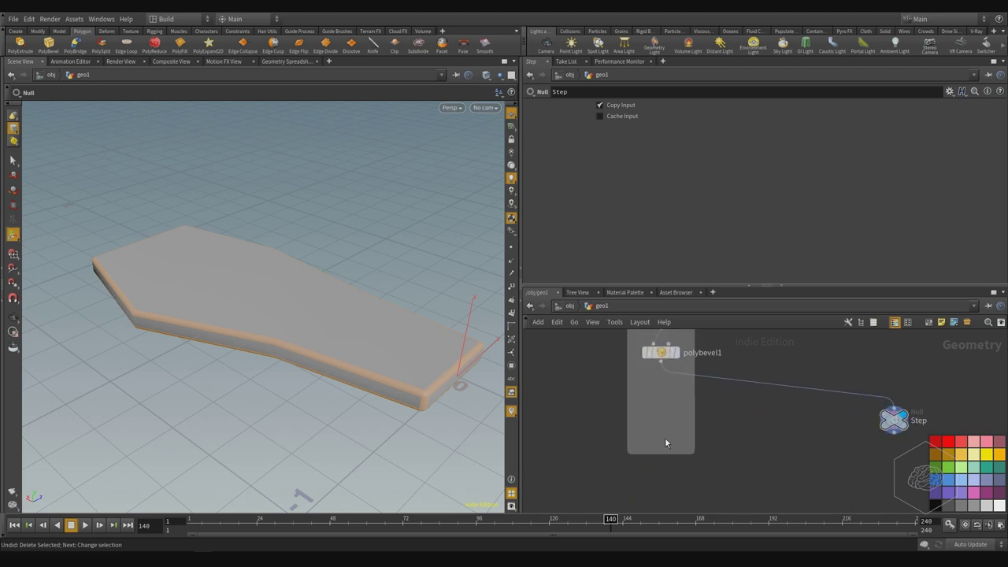
drag(670, 451, 674, 391)
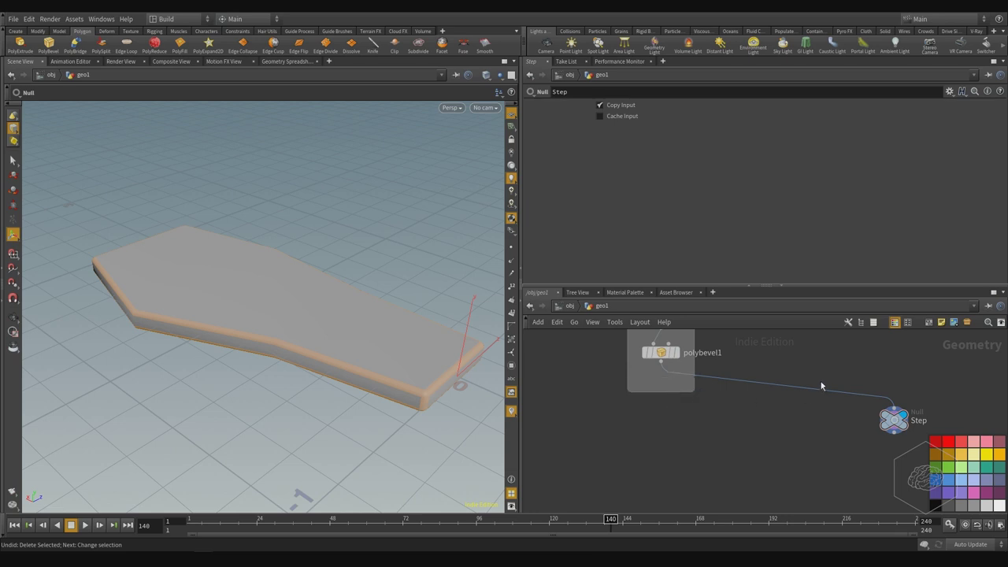
Collapse the network box around the box1-to-polybevel1 chain and expand it again
middle_drag(820, 386, 787, 444)
scroll(672, 421, down, 3)
scroll(633, 388, down, 2)
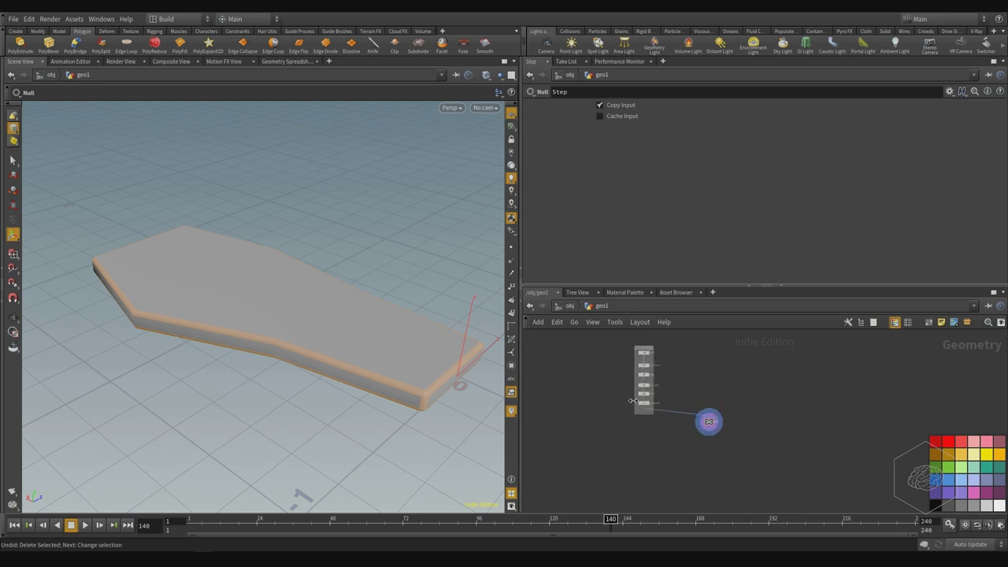
scroll(645, 393, up, 1)
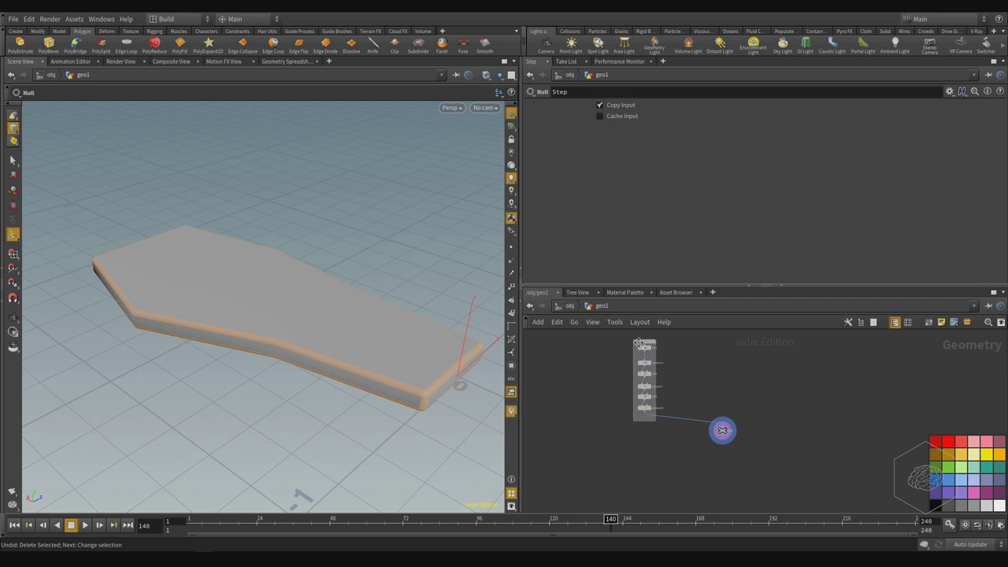
click(638, 342)
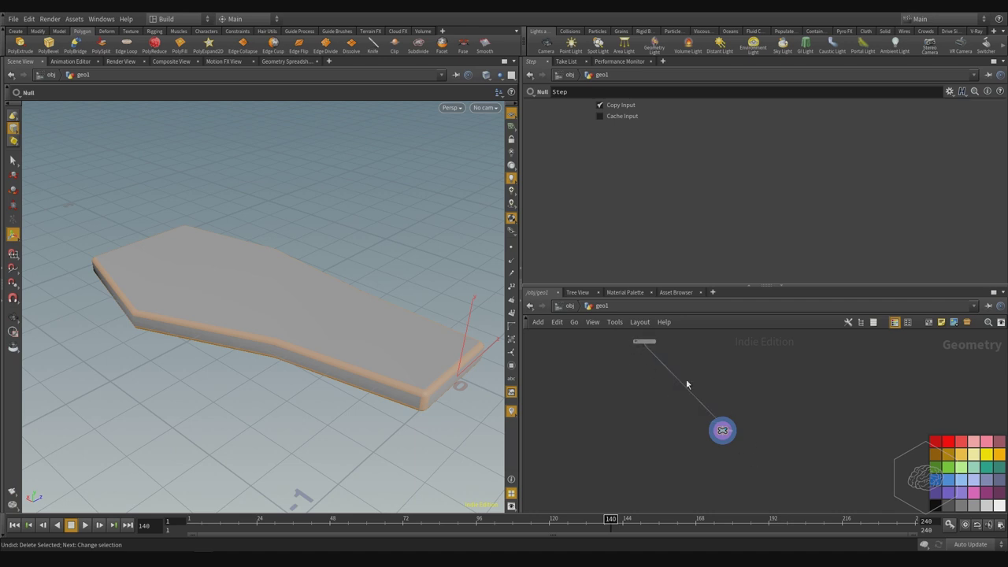
click(638, 342)
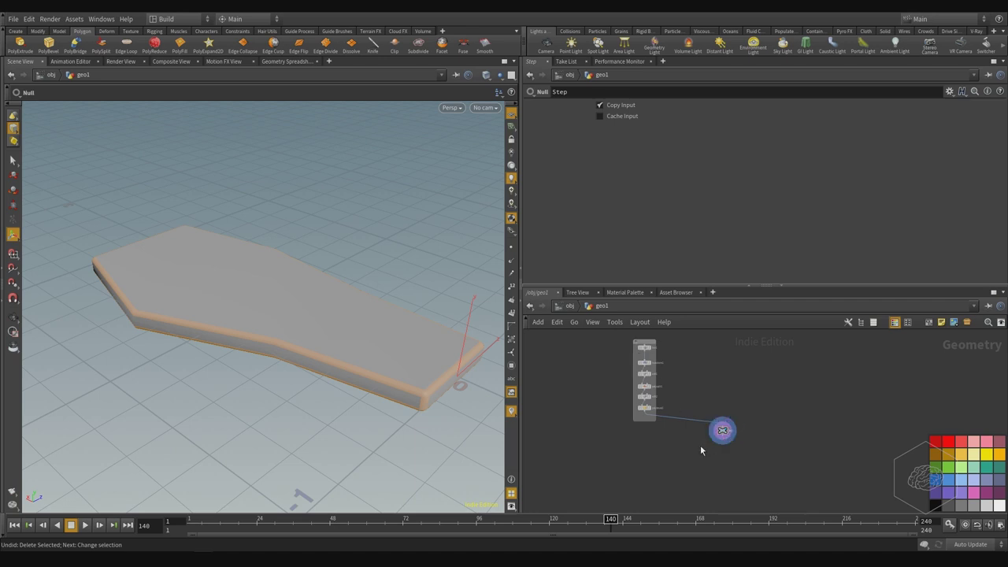
Bring the Step null closer to the network box and disconnect it from polybevel1
drag(745, 417, 628, 434)
scroll(565, 457, up, 3)
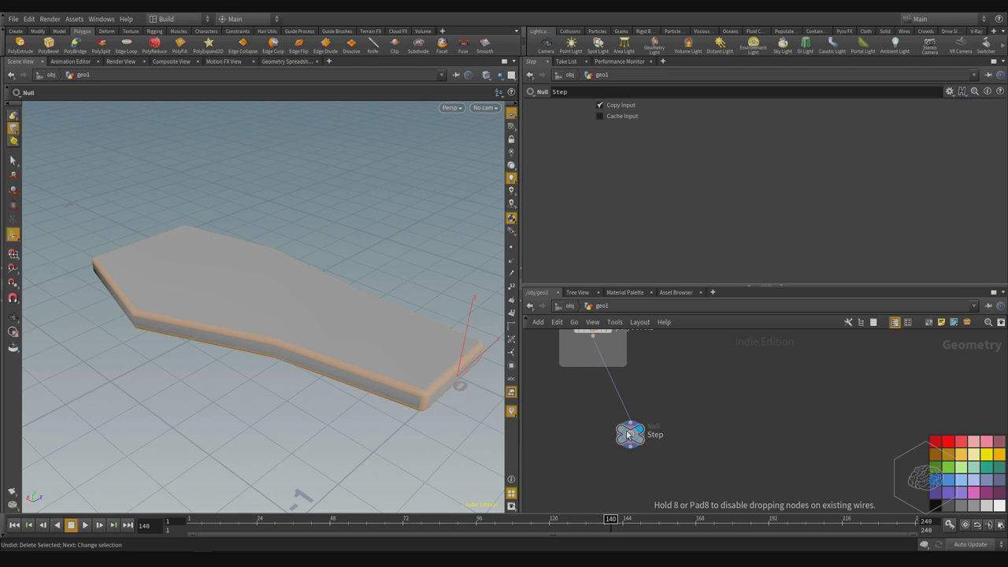
drag(631, 429, 713, 432)
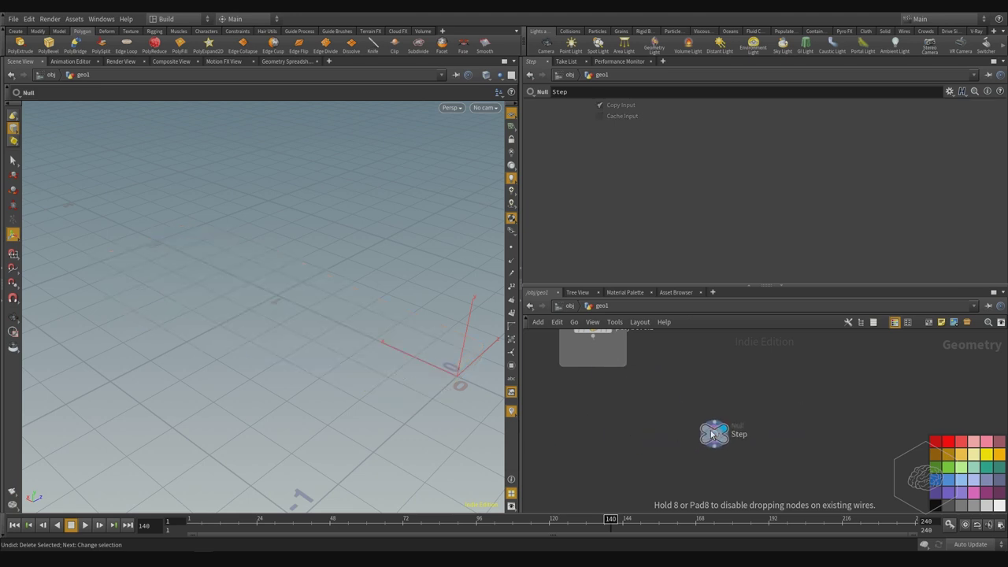
Reconnect the output of polybevel1 to the Step null's input
middle_drag(664, 384, 672, 397)
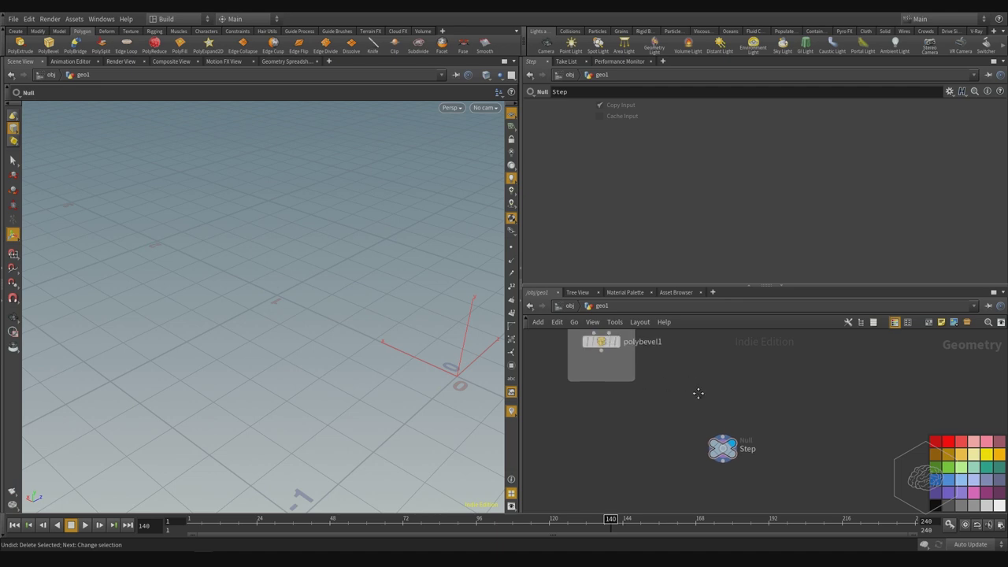
click(602, 351)
click(723, 439)
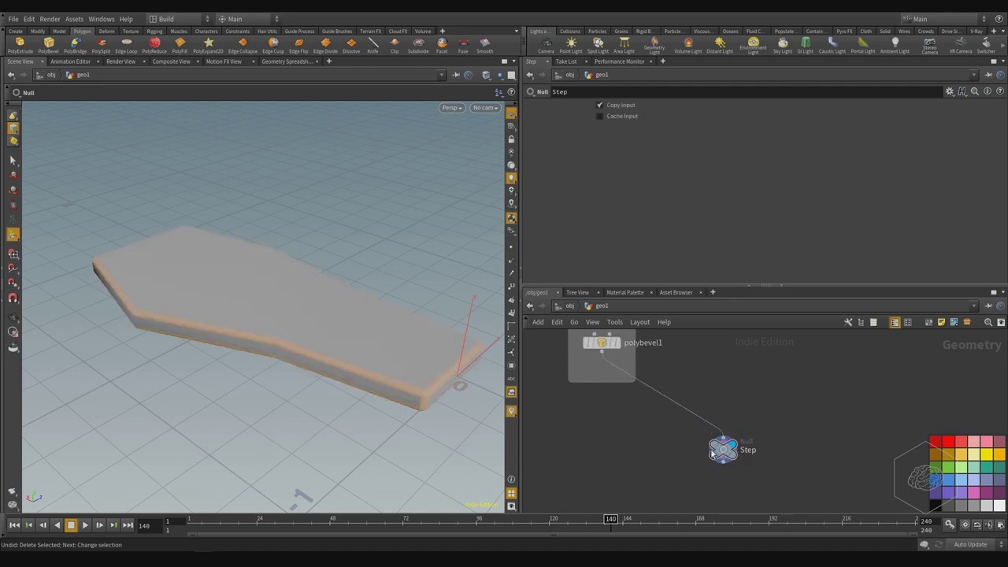
drag(722, 455, 706, 440)
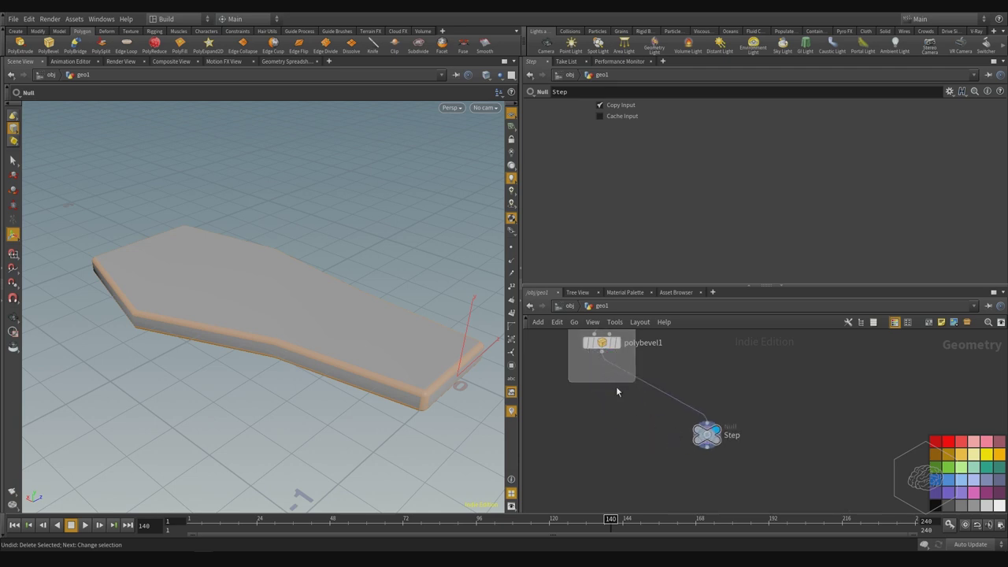
Extend the network box downward and move the Step null back inside it, below polybevel1
drag(617, 383, 616, 452)
drag(711, 445, 603, 419)
key(h)
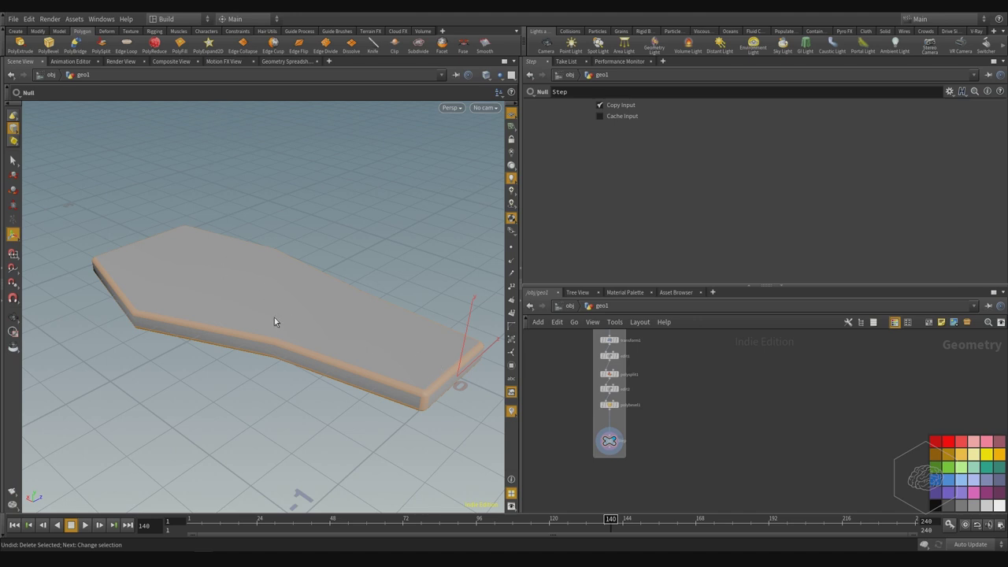
Clear the edge selection on the step slab in the viewport
key(Escape)
drag(274, 322, 210, 309)
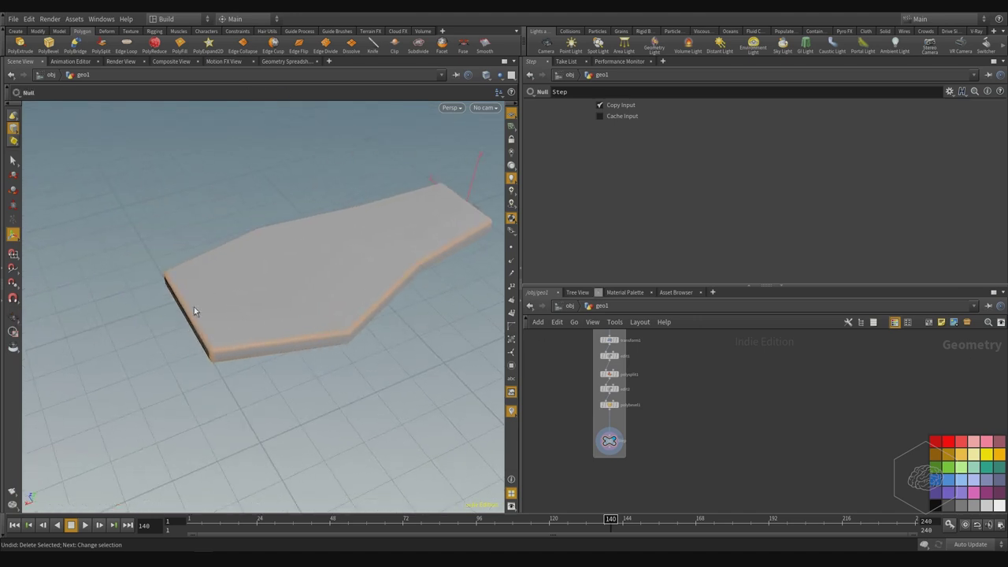
alt+middle_drag(265, 299, 197, 335)
key(s)
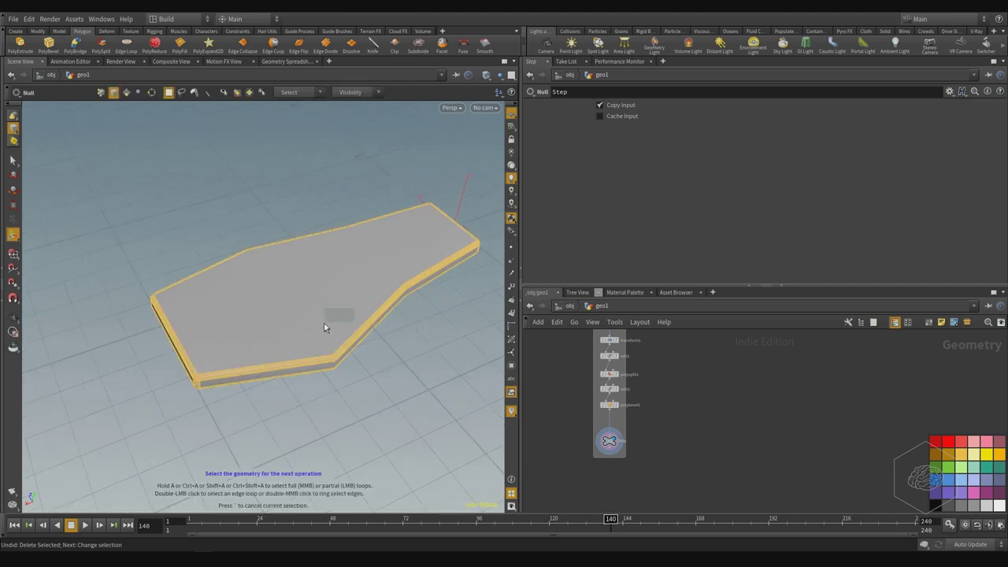
click(469, 338)
Add a Curve node to the geo1 network beside the network box, level with box1
middle_drag(733, 414, 705, 432)
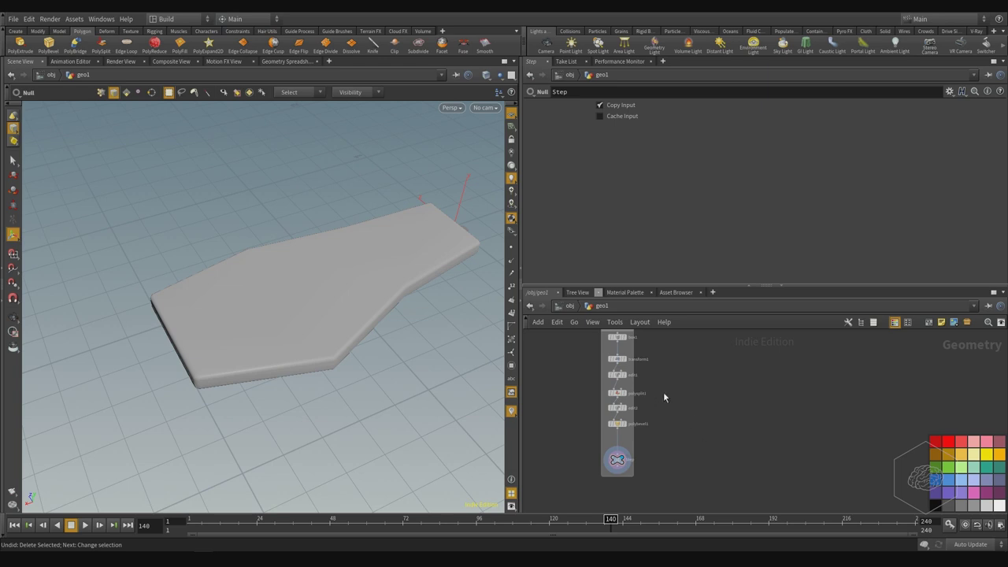
middle_drag(711, 396, 702, 416)
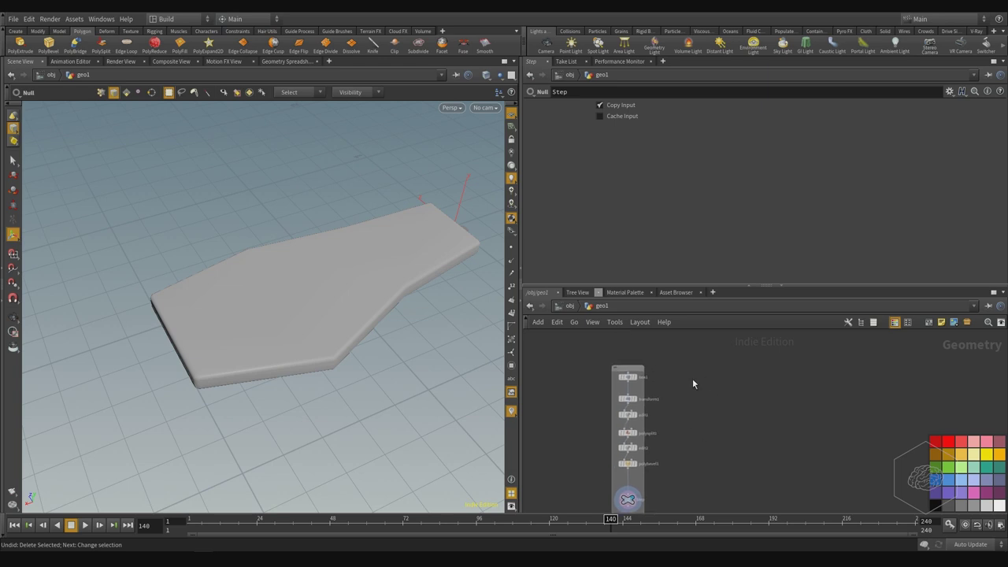
key(Tab)
text(curve)
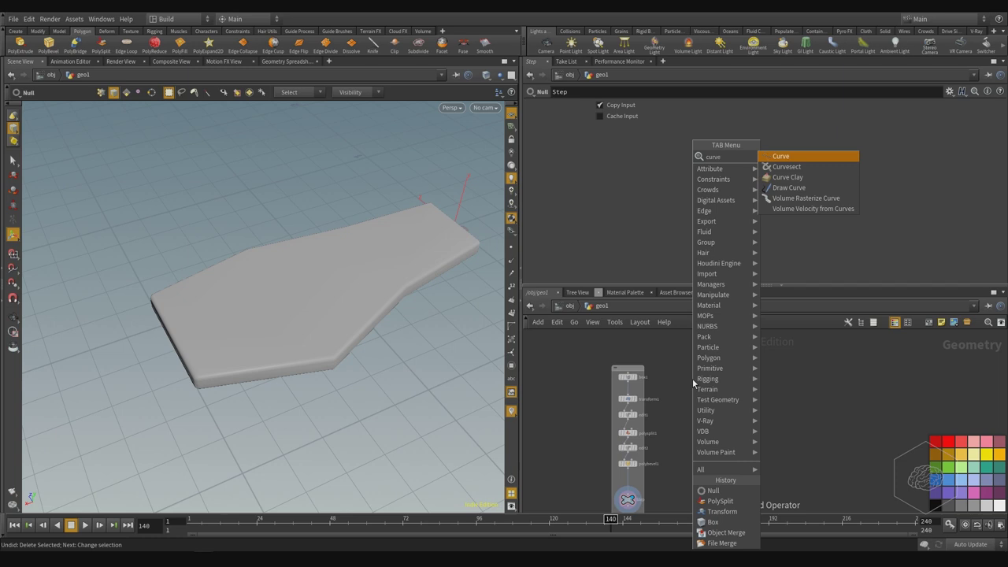
key(Return)
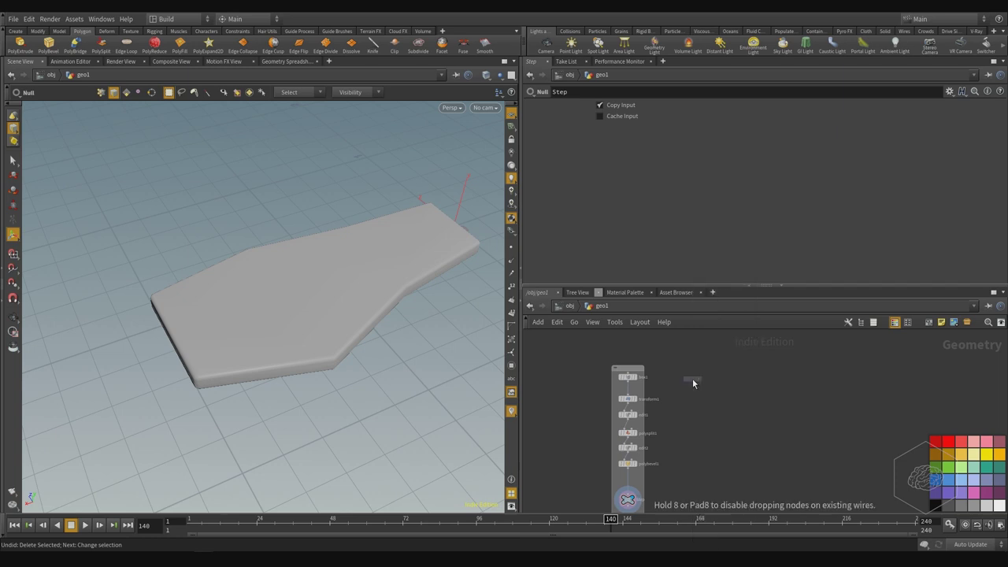
click(692, 378)
scroll(692, 378, up, 3)
drag(693, 382, 714, 371)
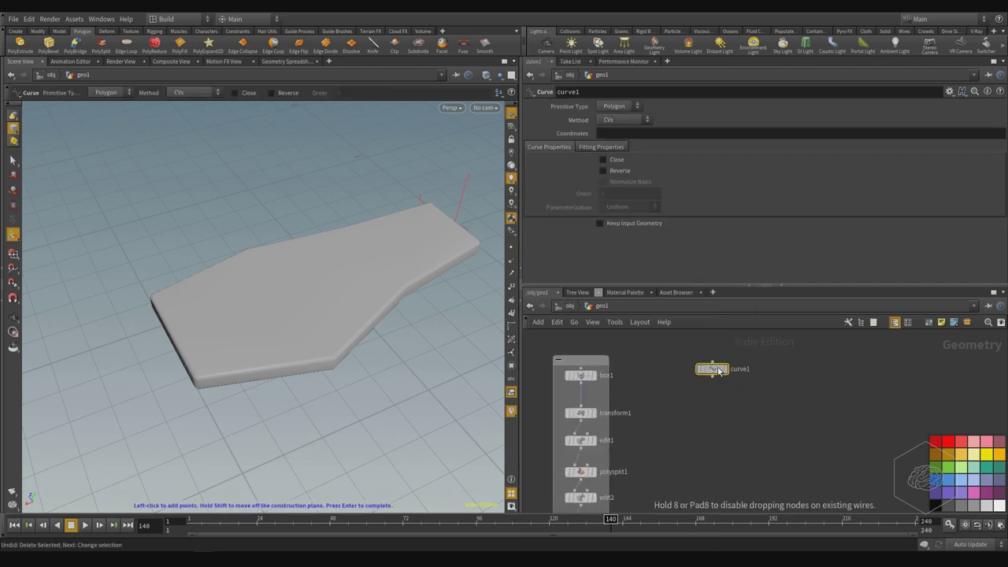
Draw an open polygon curve with twelve points winding loosely around the step slab and finish it
alt+middle_drag(380, 179, 264, 222)
alt+right_drag(264, 222, 214, 263)
scroll(215, 265, down, 6)
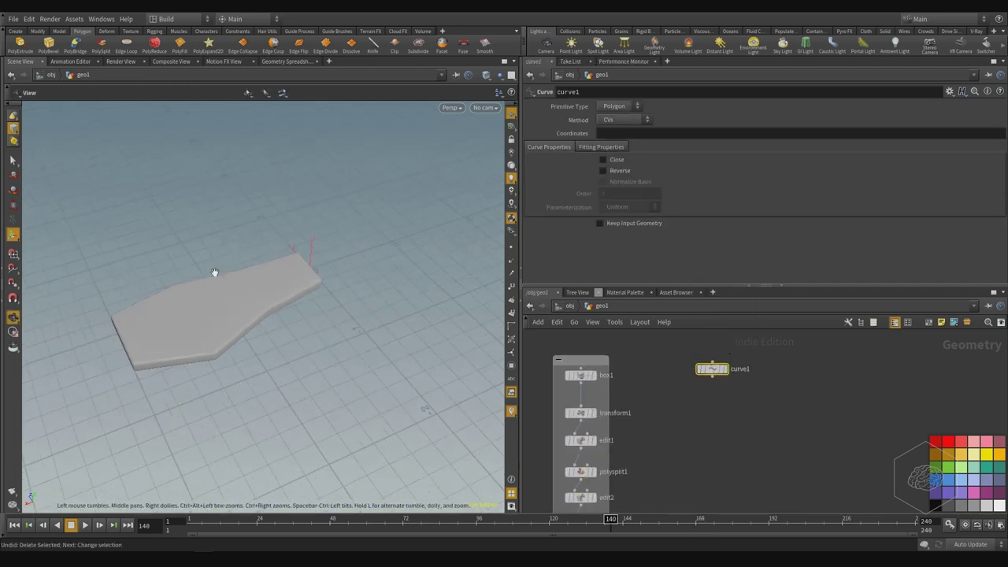
drag(257, 249, 250, 285)
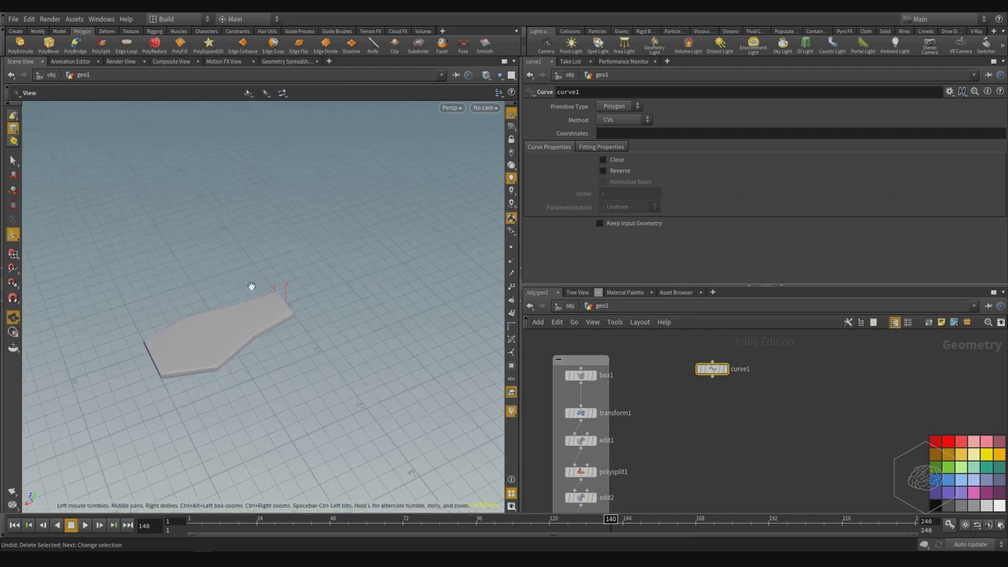
key(Return)
click(428, 330)
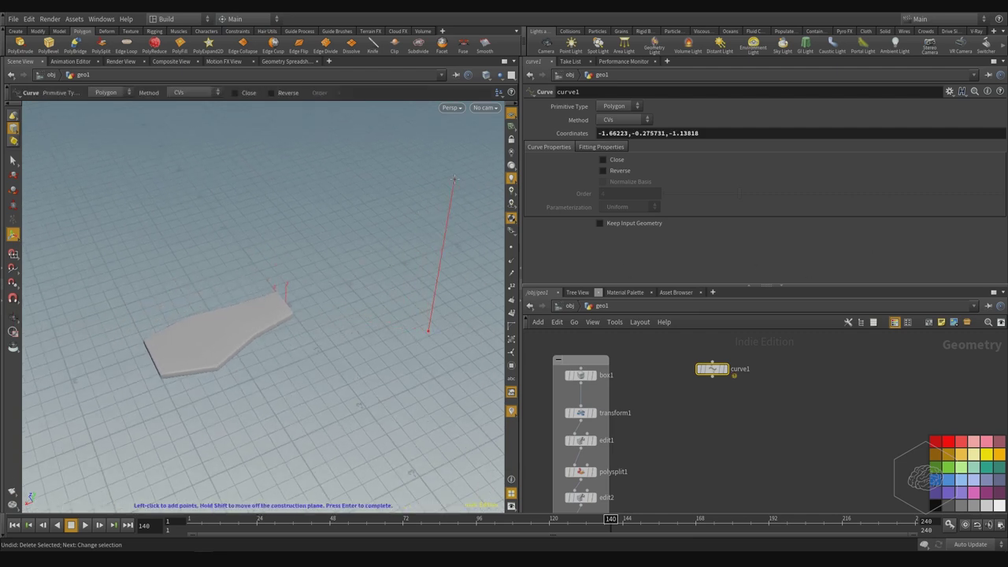
click(476, 268)
click(347, 215)
click(197, 238)
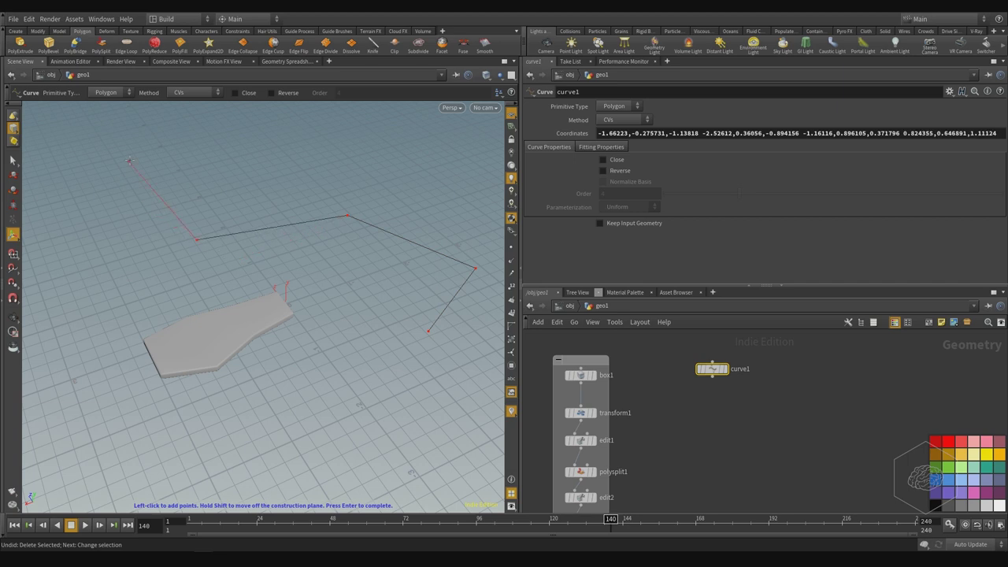
click(136, 156)
click(263, 148)
click(372, 160)
click(401, 230)
click(397, 319)
click(306, 404)
click(233, 469)
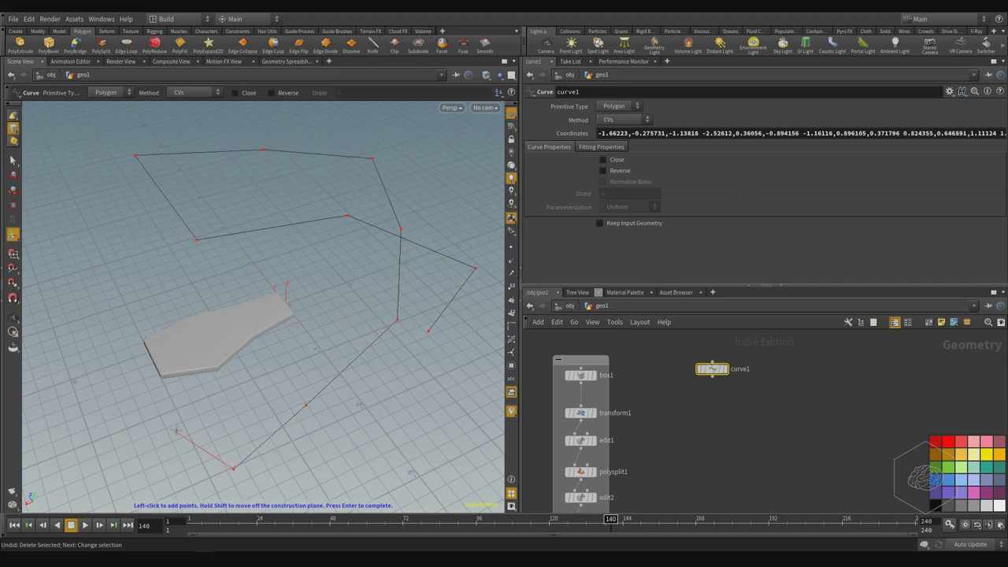
click(184, 426)
key(Return)
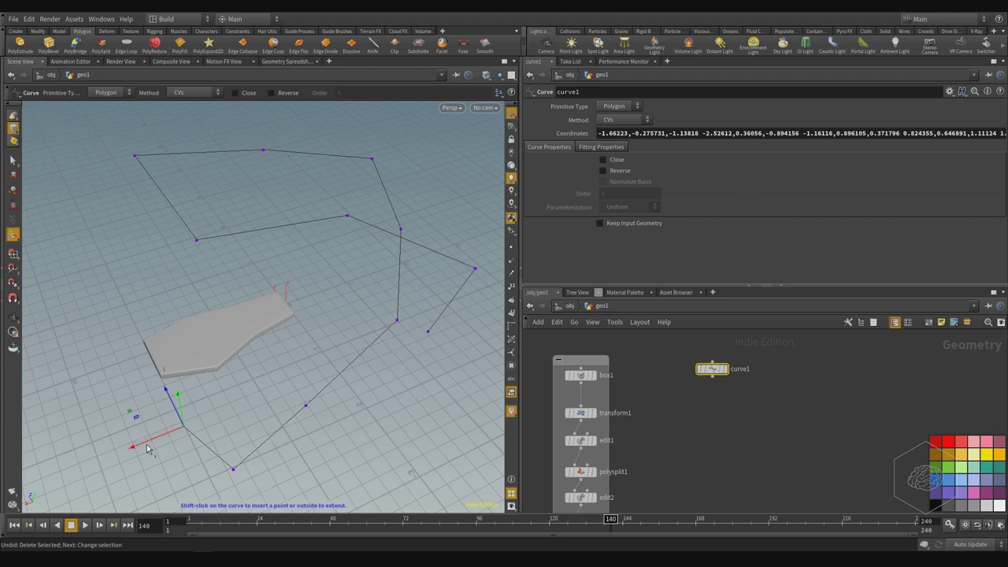
Reposition the last four points of the curve in front of and beside the slab to reshape its end
drag(157, 438, 154, 443)
click(234, 470)
drag(217, 480, 292, 456)
click(306, 408)
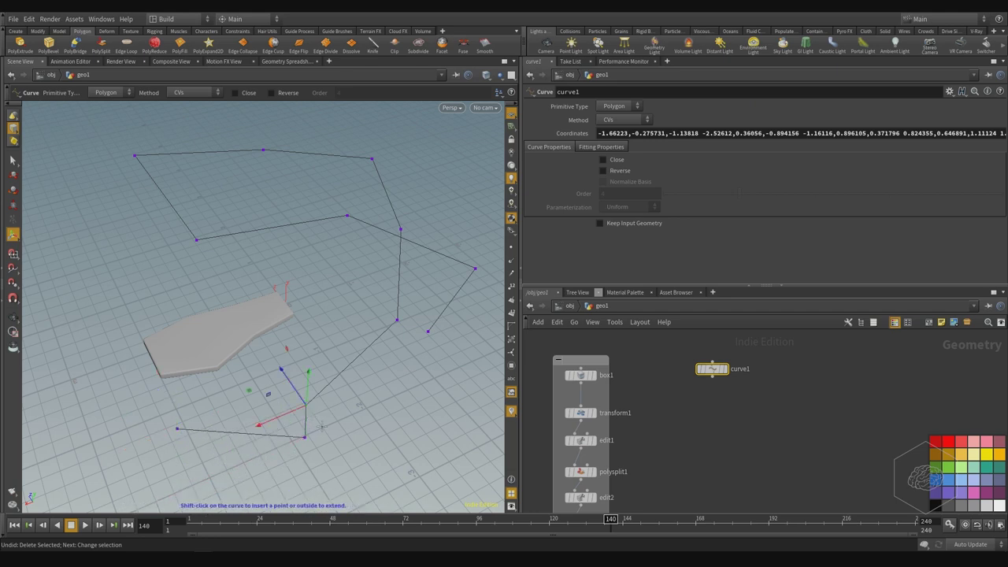
drag(291, 386, 336, 453)
click(398, 321)
drag(398, 322, 384, 309)
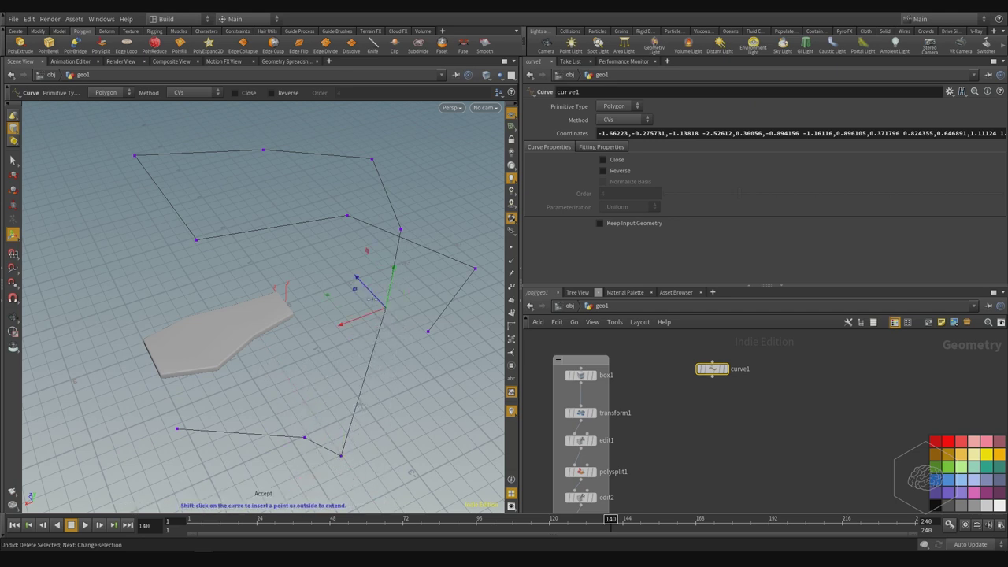
Select the curve1 node and set its display flag to show it in place of the slab
click(821, 406)
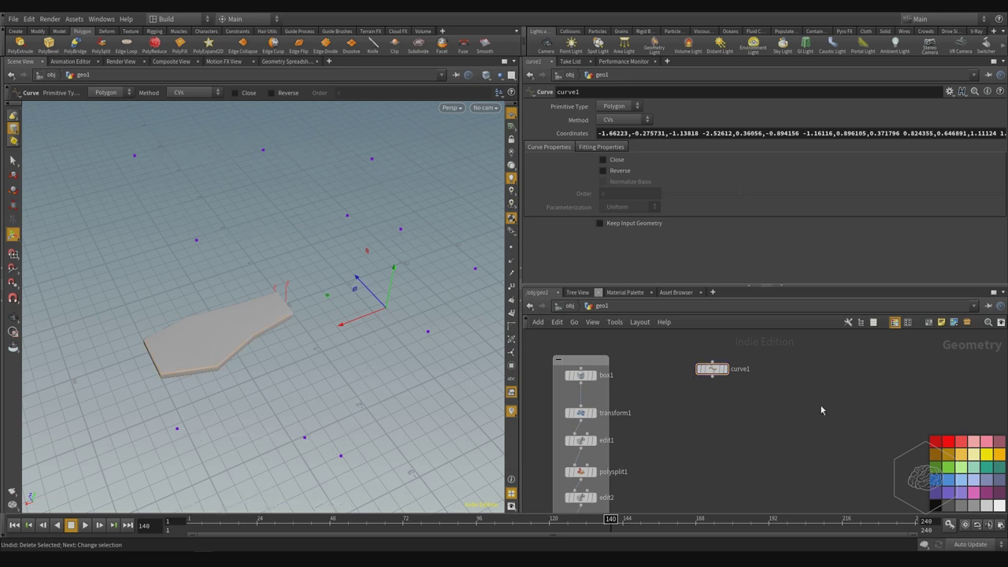
click(750, 371)
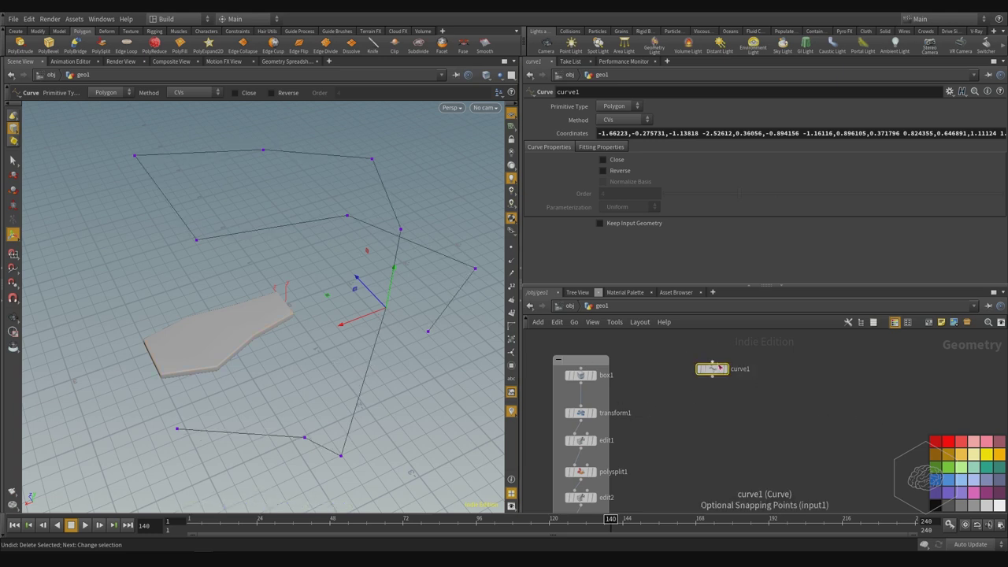
click(727, 370)
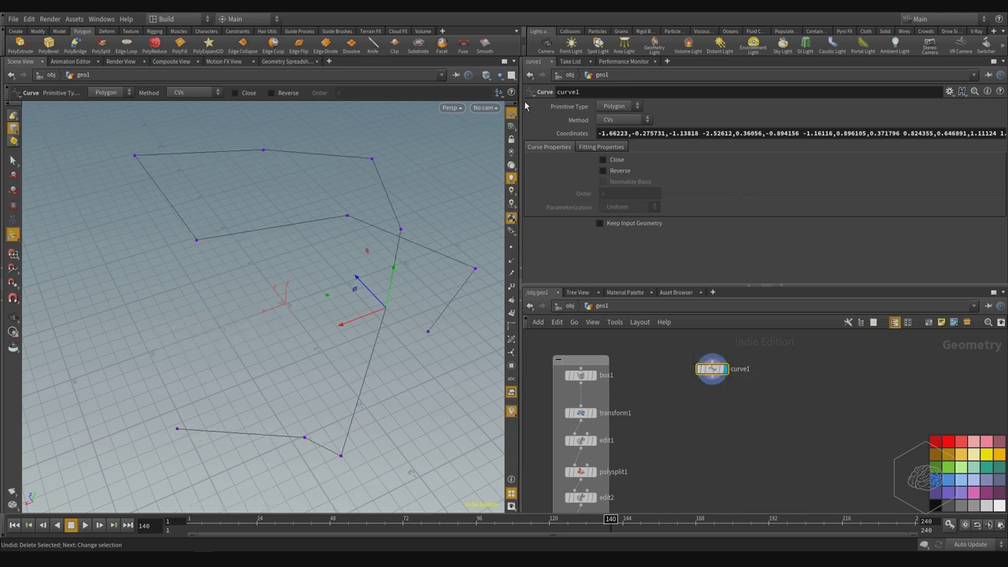
Set curve1's primitive type to NURBS, keeping the CVs method
click(620, 109)
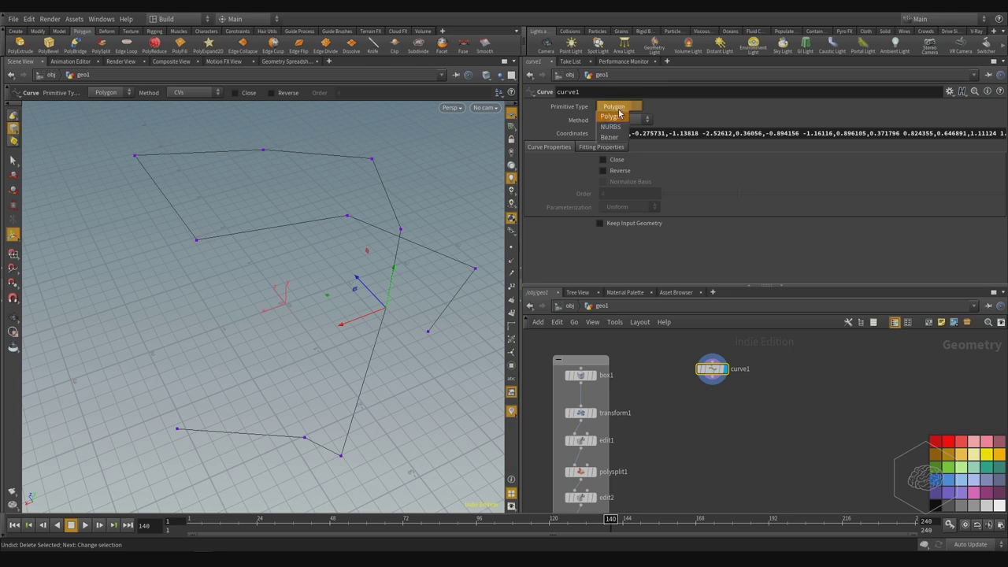
click(611, 127)
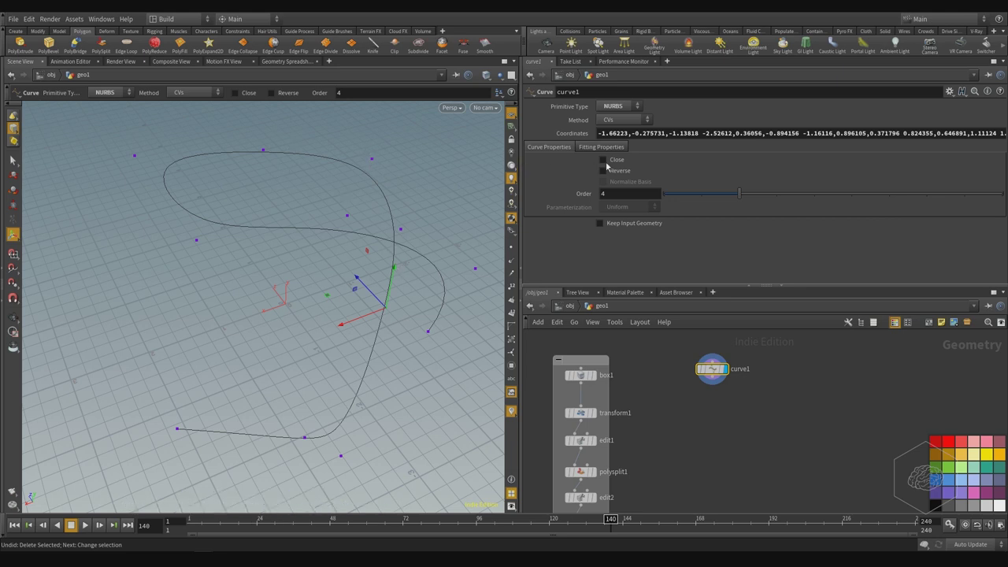
click(617, 121)
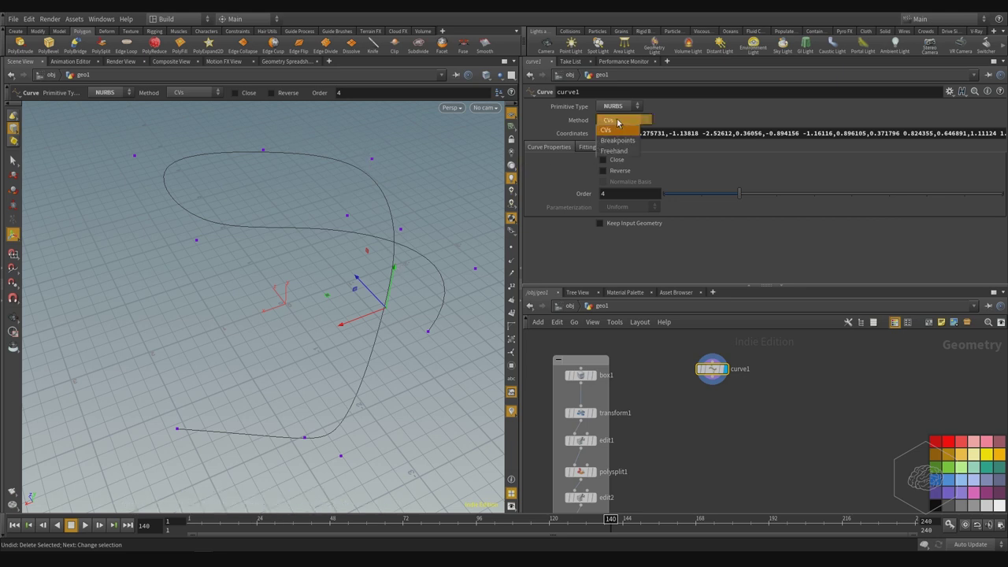
click(622, 109)
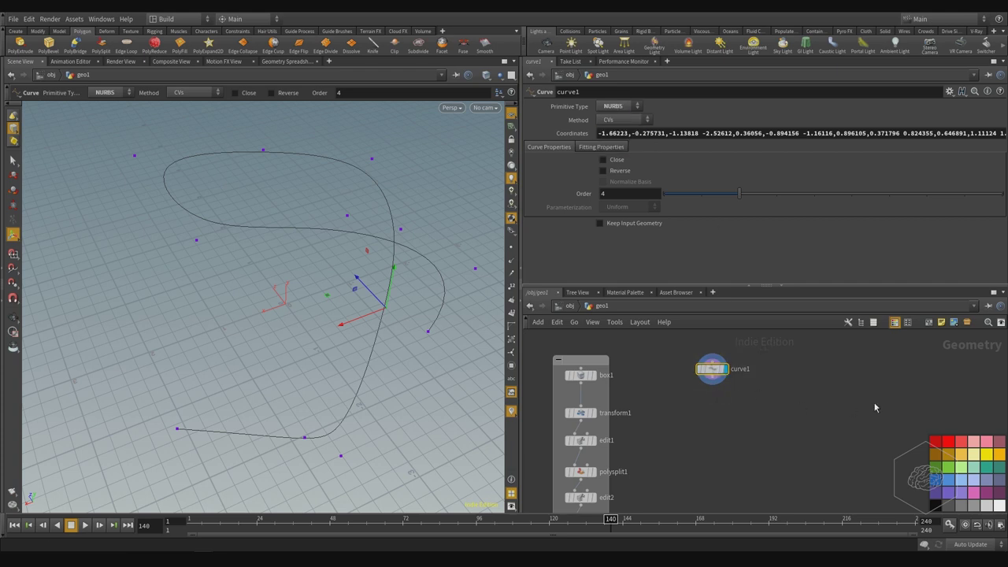
Delete the curve1 node from the geo1 network
key(Delete)
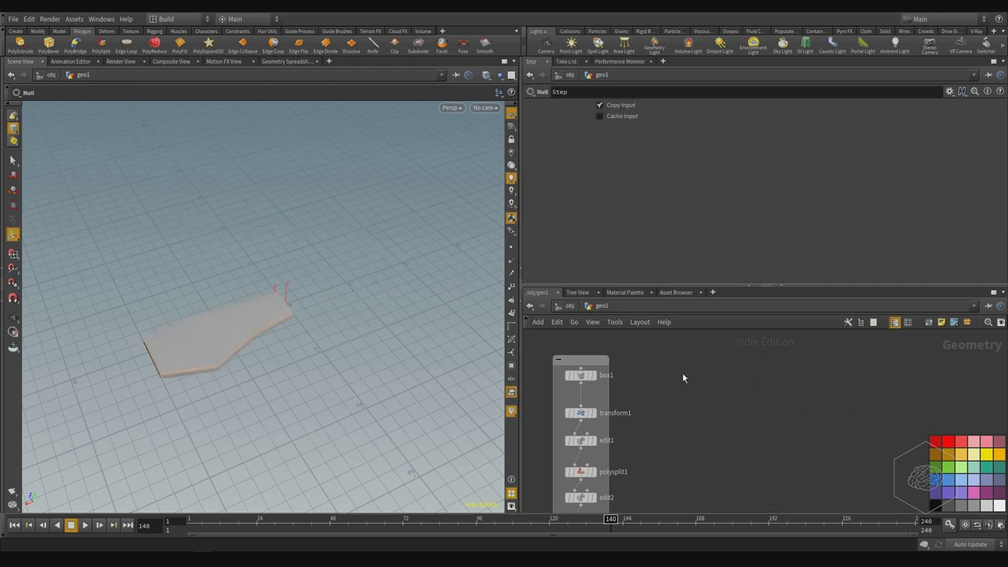
key(Tab)
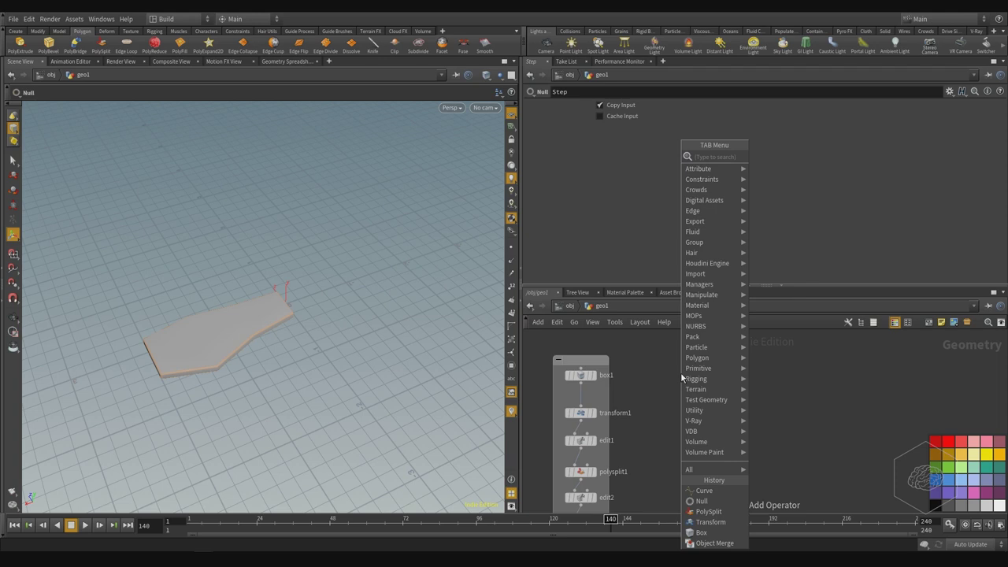
click(331, 250)
Switch the viewport to the Front view with the origin and the slab's end in frame
alt+middle_drag(207, 268, 272, 310)
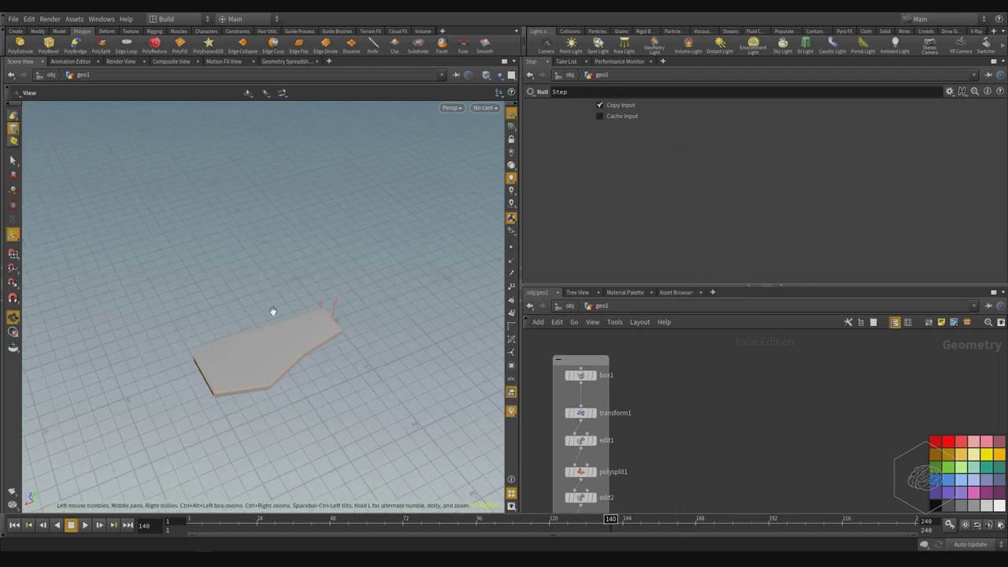
alt+right_drag(272, 311, 223, 405)
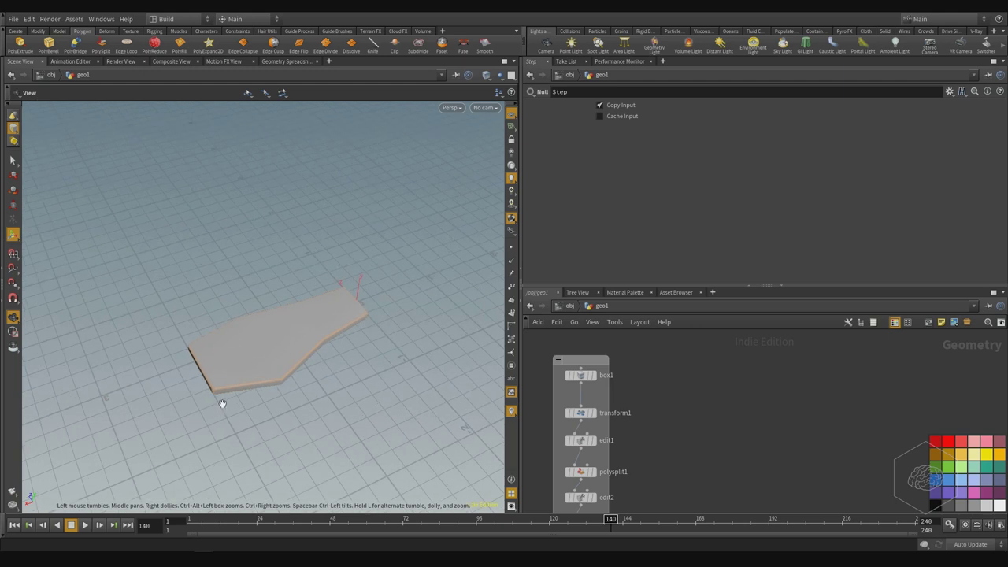
click(454, 111)
mouse_move(501, 129)
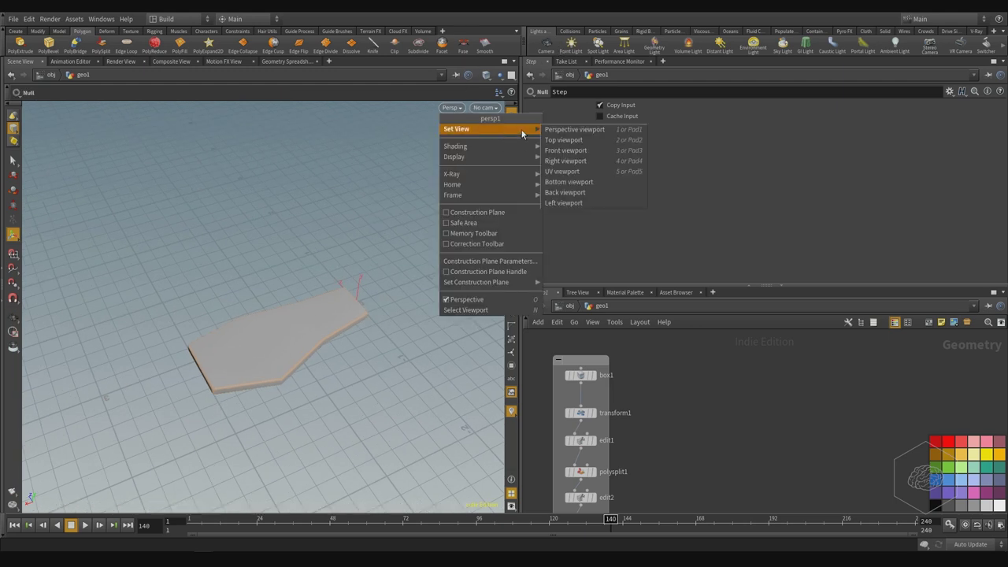
click(611, 152)
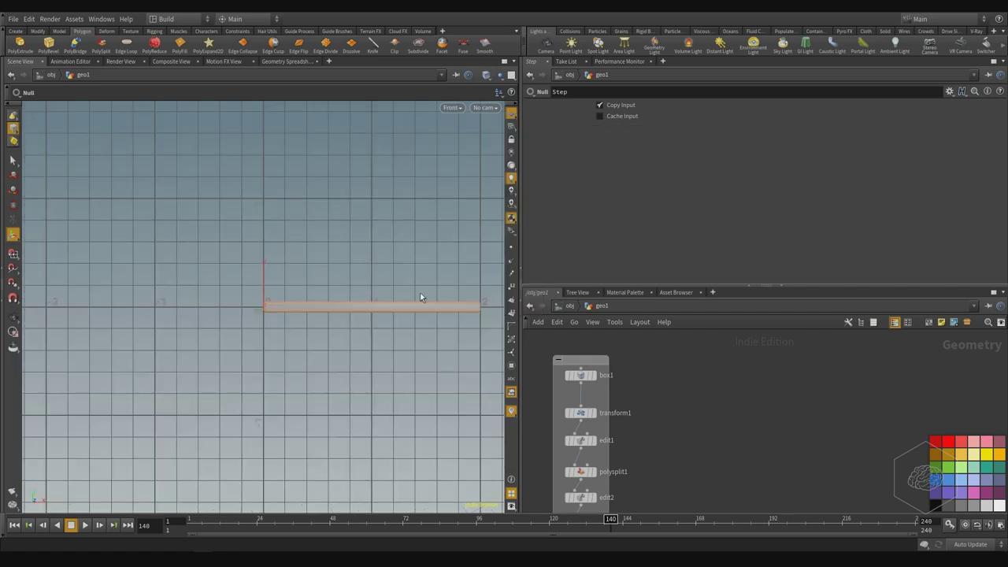
alt+middle_drag(434, 355, 347, 413)
scroll(196, 412, up, 3)
scroll(351, 385, up, 2)
middle_drag(74, 412, 256, 407)
Add a new Curve node beside the network box, level with box1, and display it in place of the slab
key(Tab)
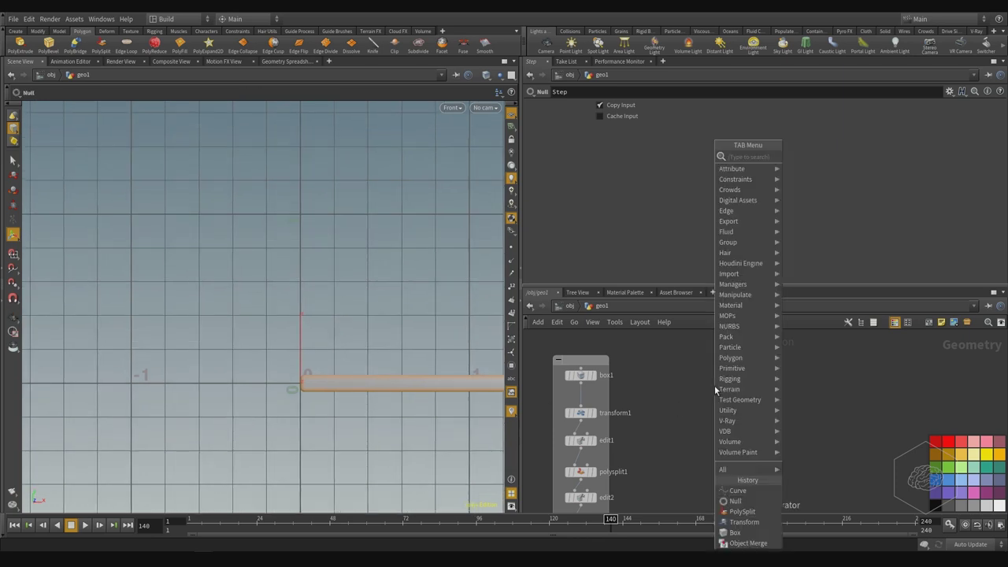
text(curv)
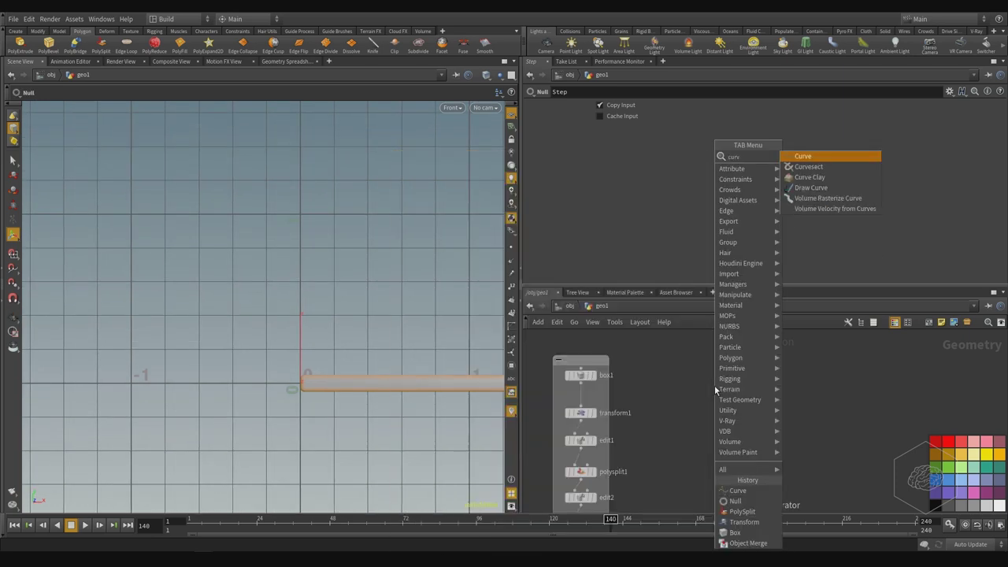
text(e)
key(Return)
click(714, 385)
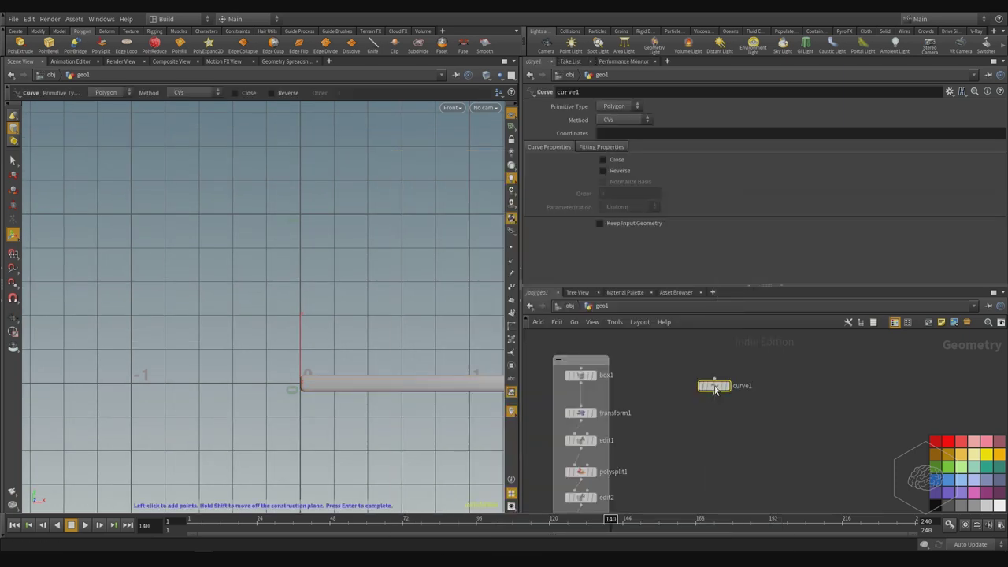
click(727, 385)
drag(712, 386, 700, 369)
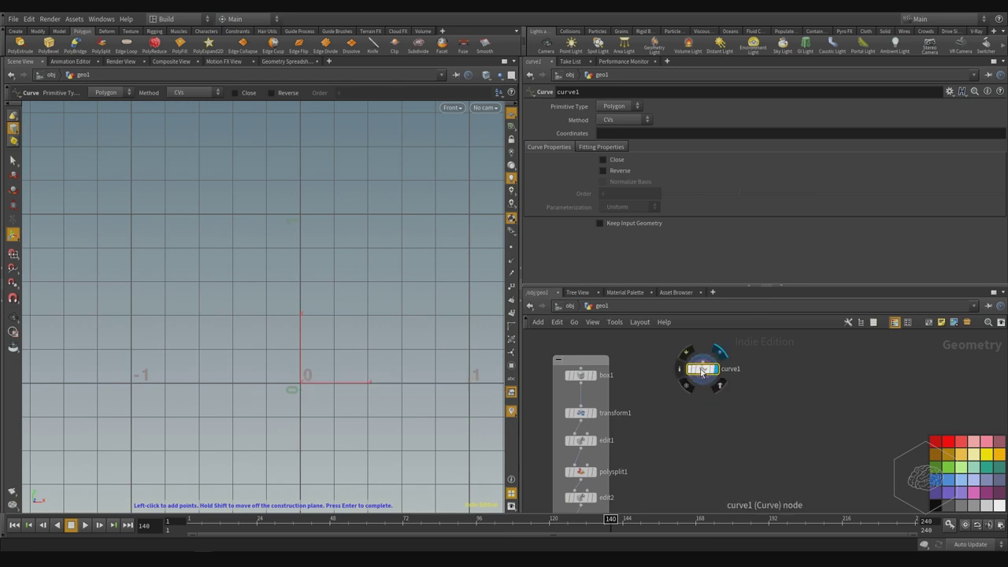
Turn on grid snapping and place the curve's first three points at X,Y 0.4,0, 0.2,0.2 and 0.2,1.2 in the Front view
scroll(335, 376, up, 2)
alt+middle_drag(337, 309, 258, 340)
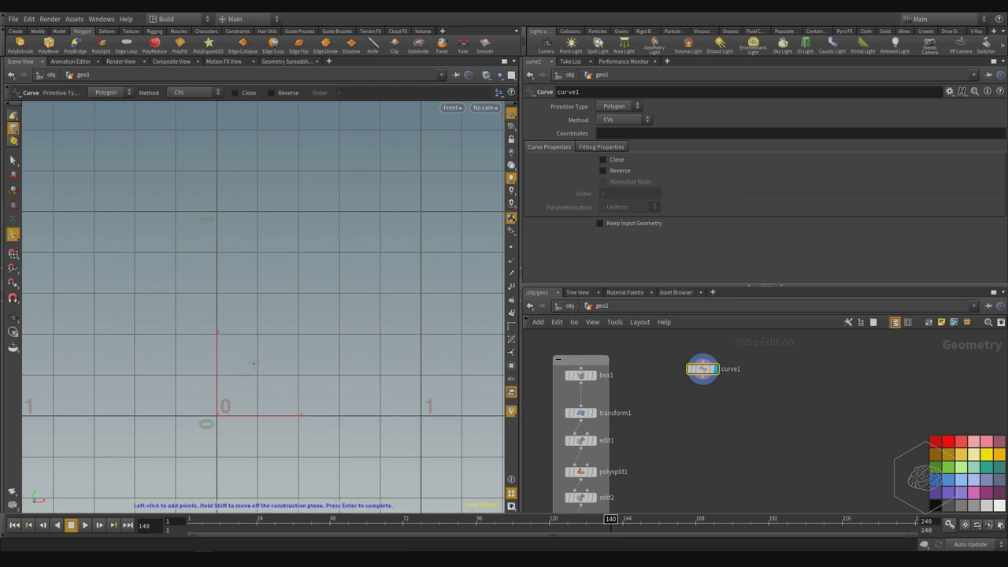
click(13, 283)
click(14, 256)
click(299, 415)
click(258, 374)
click(258, 168)
Extend the curve with points at X,Y 0.4,1.4, 0.2,1.6 and 0,1.8 and finish it
scroll(241, 373, down, 3)
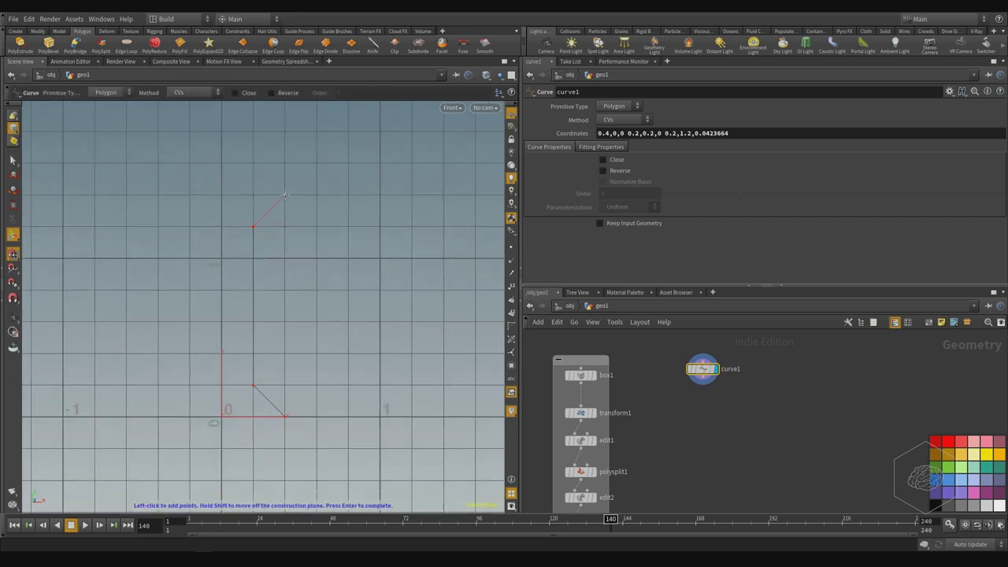
click(285, 194)
click(254, 163)
click(221, 133)
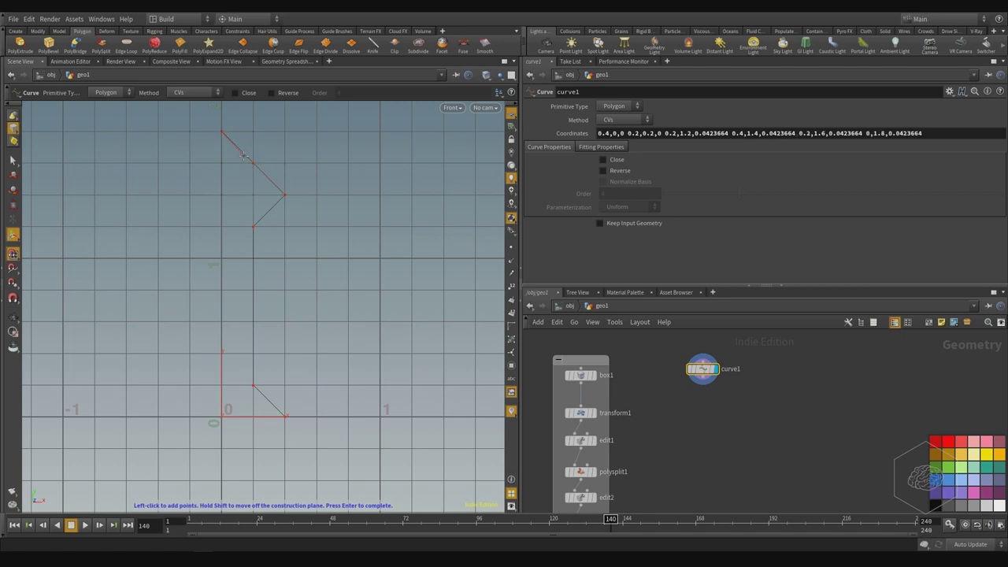
key(Return)
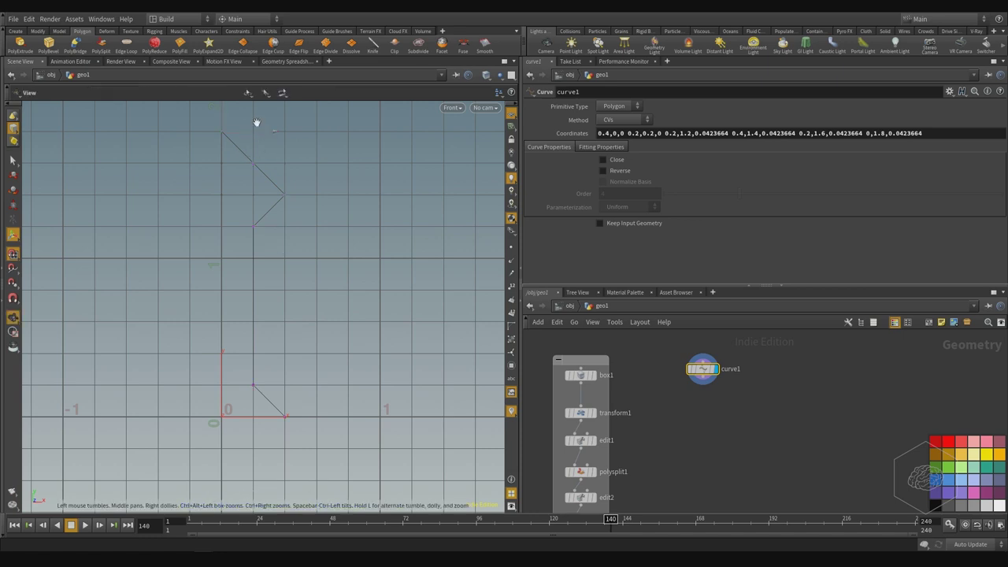
Set the new curve's primitive type to NURBS
alt+middle_drag(256, 125, 272, 228)
alt+scroll(300, 270, up, 3)
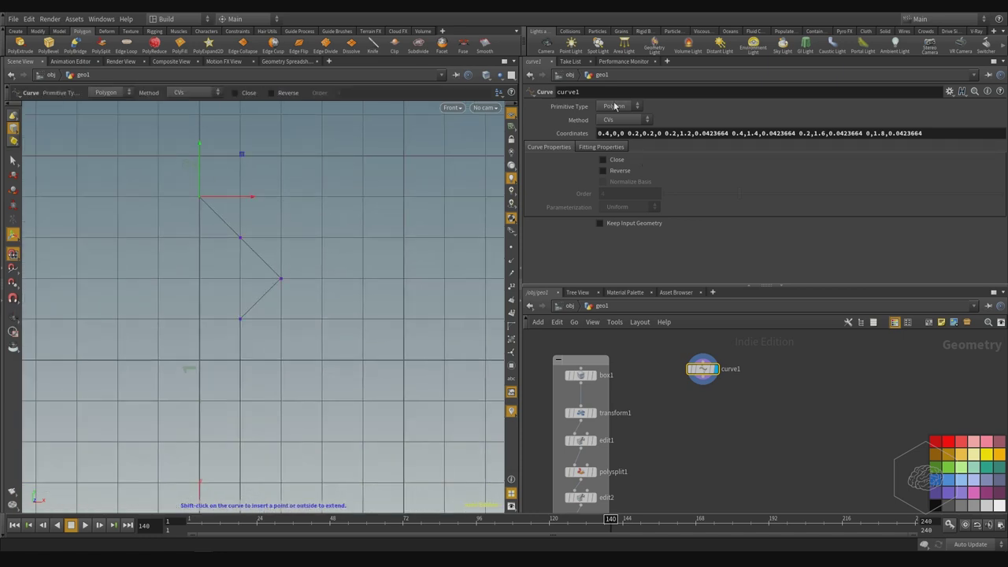
click(617, 107)
click(626, 128)
Move the curve point at height 1.6 to X about 0.065 and the one at height 1.4 to X about 0.19
alt+middle_drag(292, 304, 293, 228)
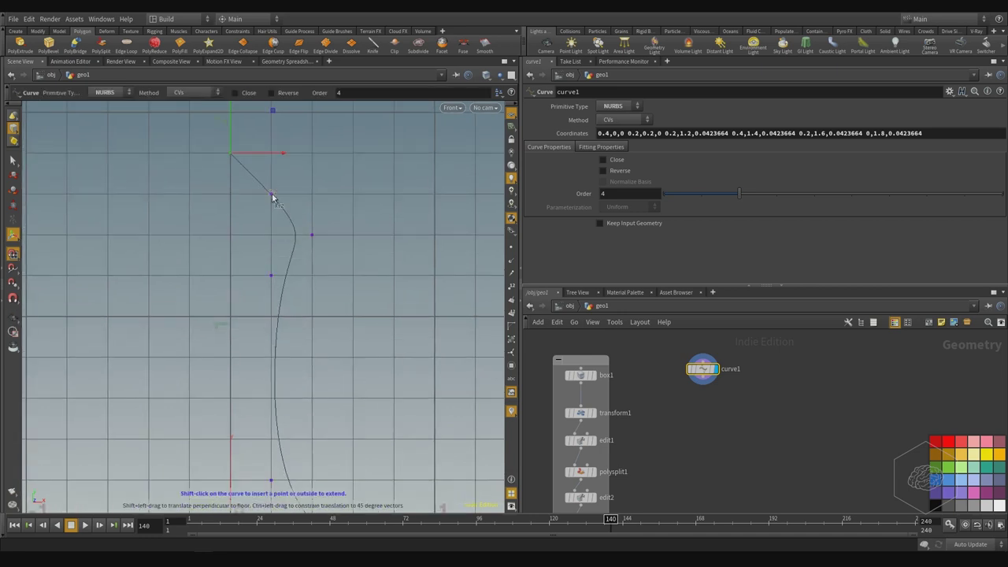
click(271, 193)
drag(304, 196, 243, 204)
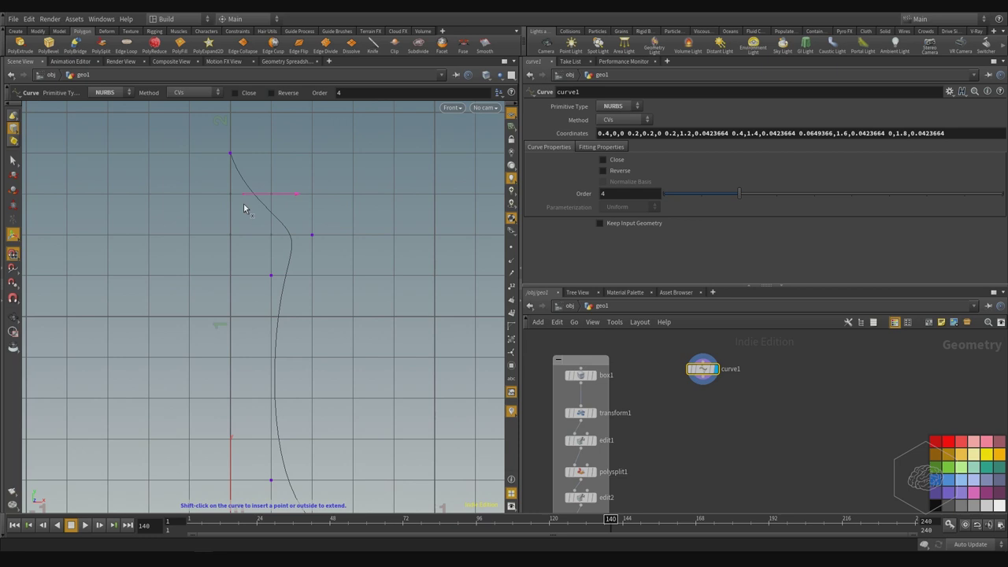
click(312, 234)
drag(345, 240, 304, 242)
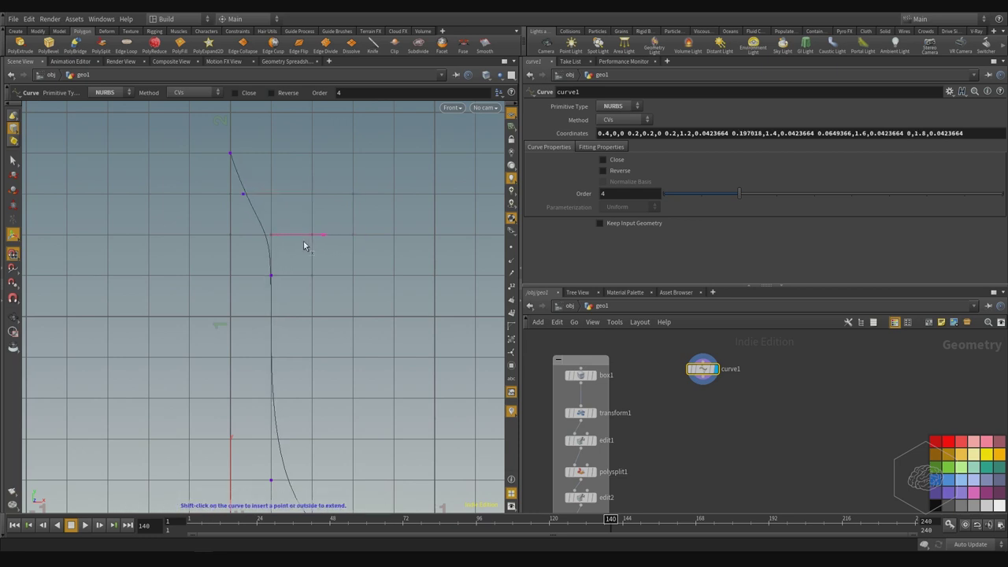
Try to shift the curve's top end point slightly along X, to about 0.013
click(231, 154)
drag(258, 156, 263, 156)
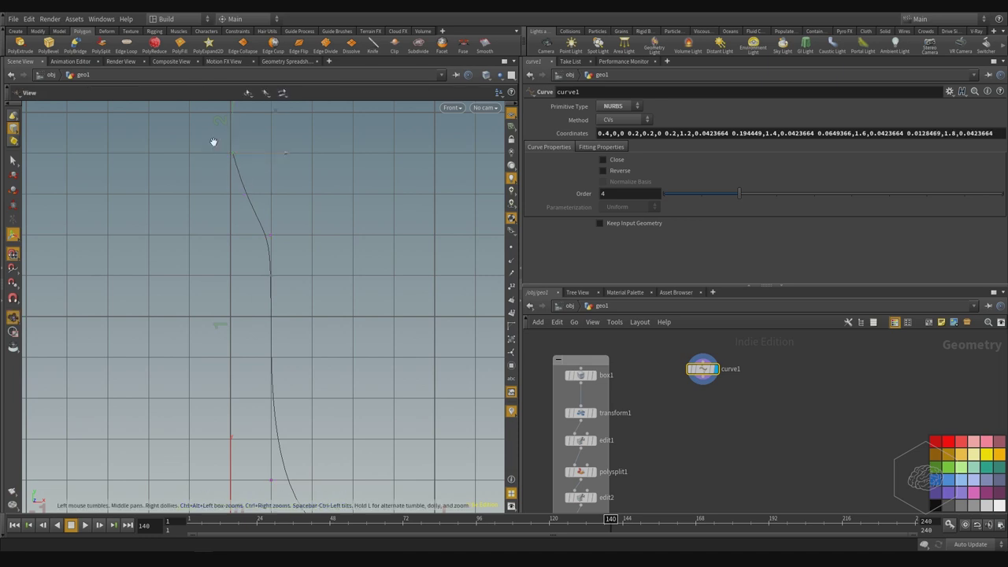
alt+right_drag(214, 141, 241, 174)
alt+middle_drag(242, 166, 241, 283)
scroll(241, 282, up, 2)
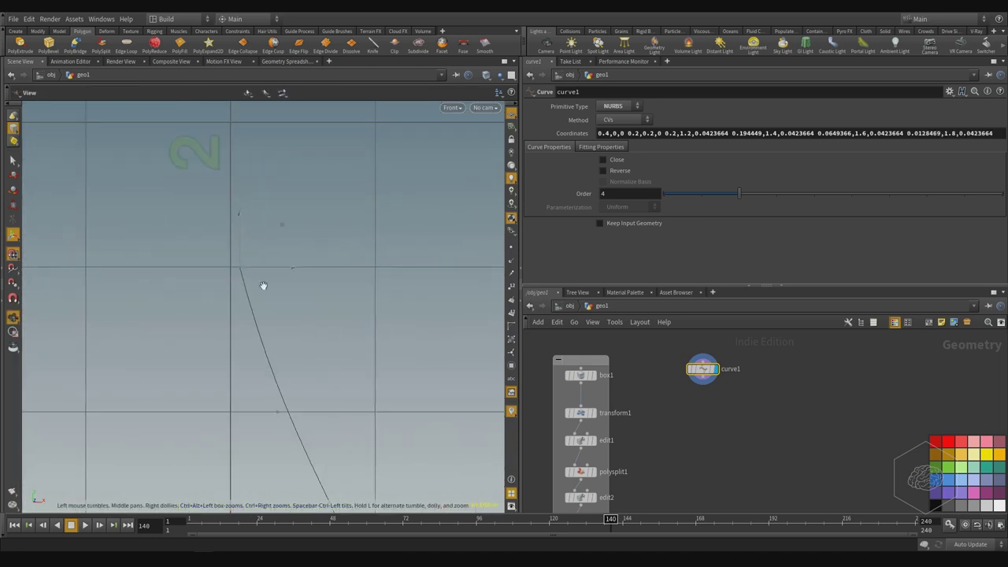
key(Return)
drag(283, 266, 292, 268)
Undo the shifts of the curve's top end point
key(ctrl+z)
key(ctrl+z)
key(ctrl+z)
key(ctrl+z)
key(ctrl+z)
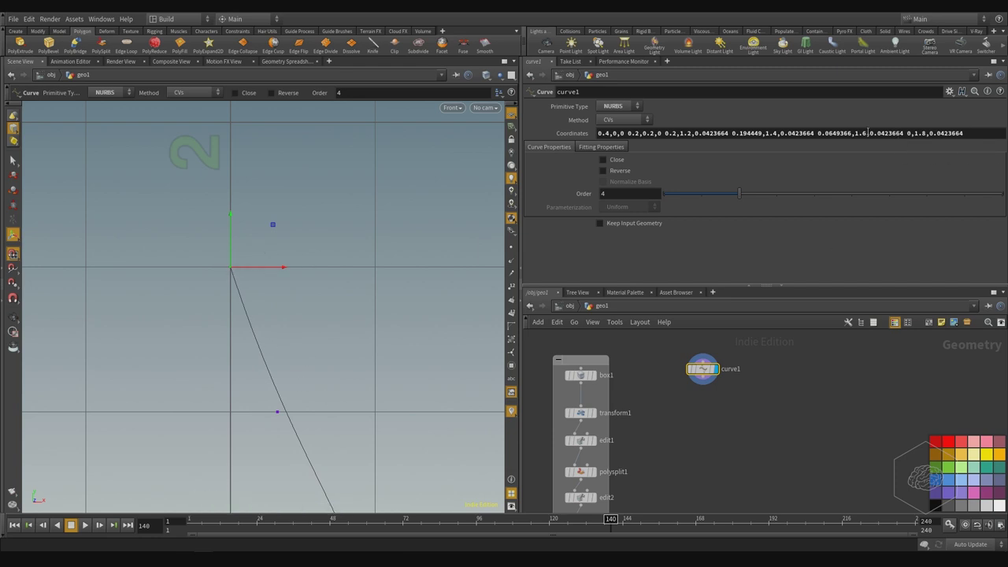
Move the curve's second point, at height 0.2, along X onto the vertical axis at X 0
alt+scroll(378, 259, down, 2)
alt+middle_drag(340, 374, 229, 204)
alt+middle_drag(320, 474, 304, 193)
alt+middle_drag(280, 358, 296, 186)
alt+middle_drag(286, 278, 286, 128)
alt+scroll(288, 333, down, 6)
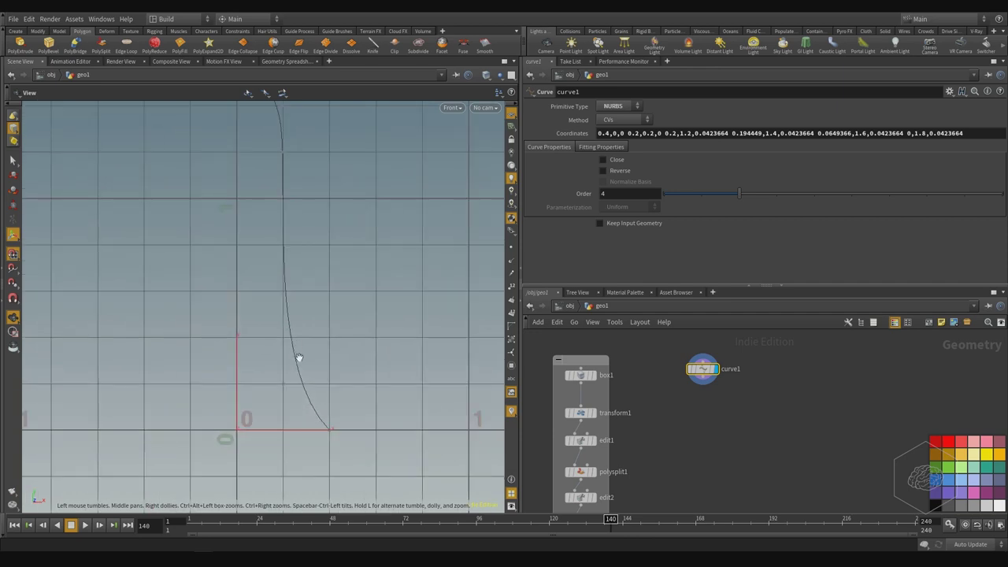
alt+scroll(298, 381, up, 2)
click(282, 383)
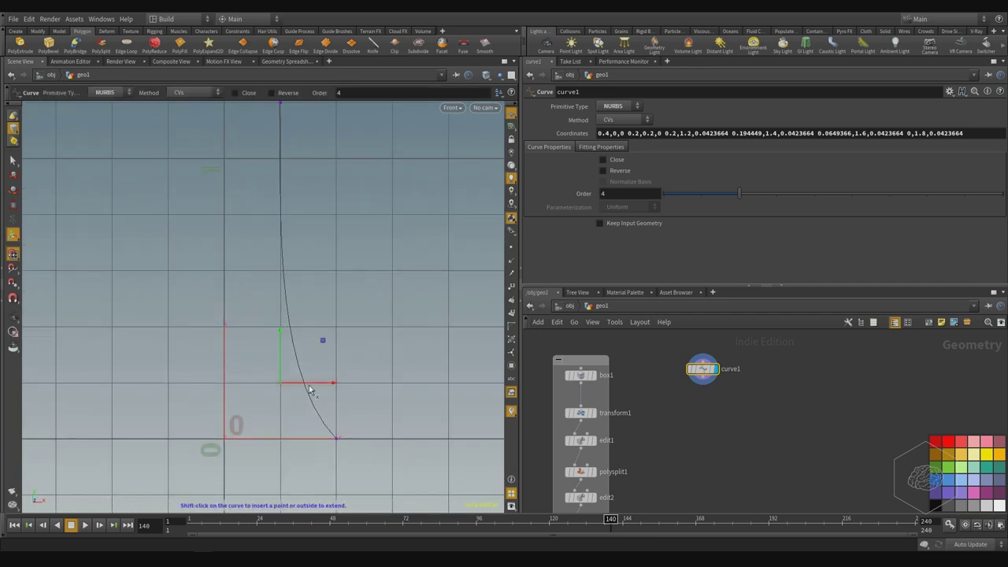
drag(309, 390, 287, 387)
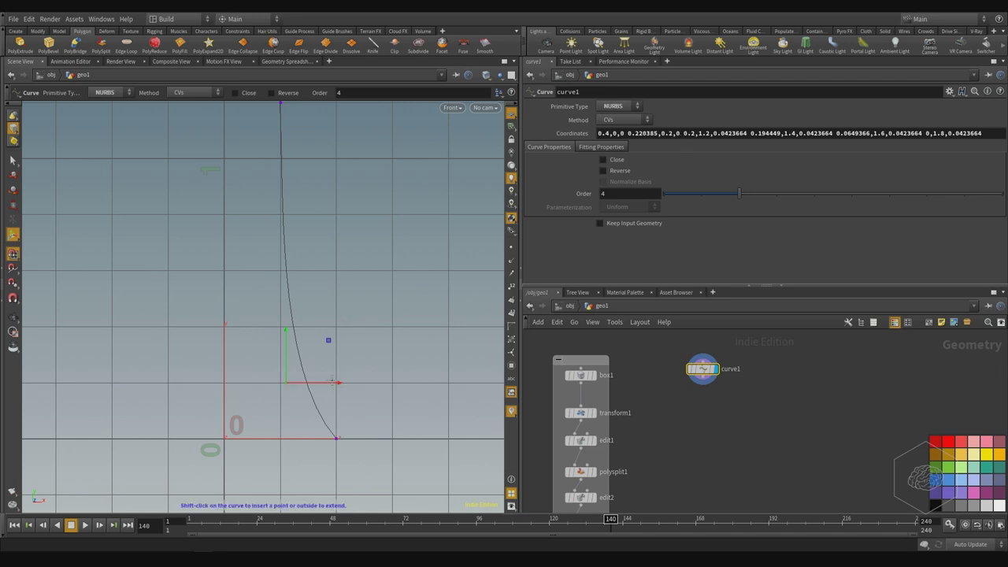
drag(333, 386, 224, 386)
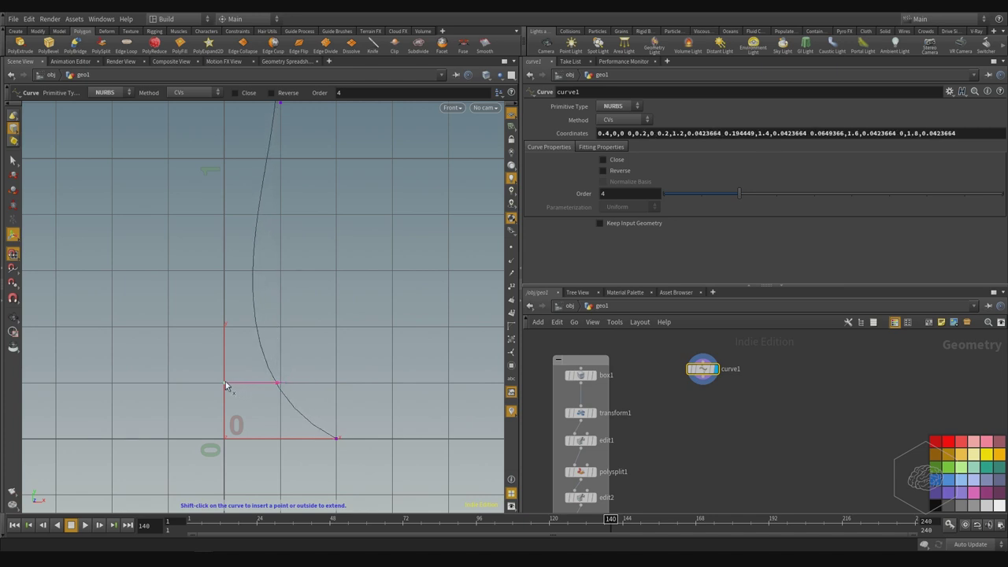
Move the curve's bottom end point inward along X to about 0.32
click(338, 438)
drag(363, 445, 315, 446)
alt+middle_drag(328, 317, 322, 361)
scroll(322, 359, down, 6)
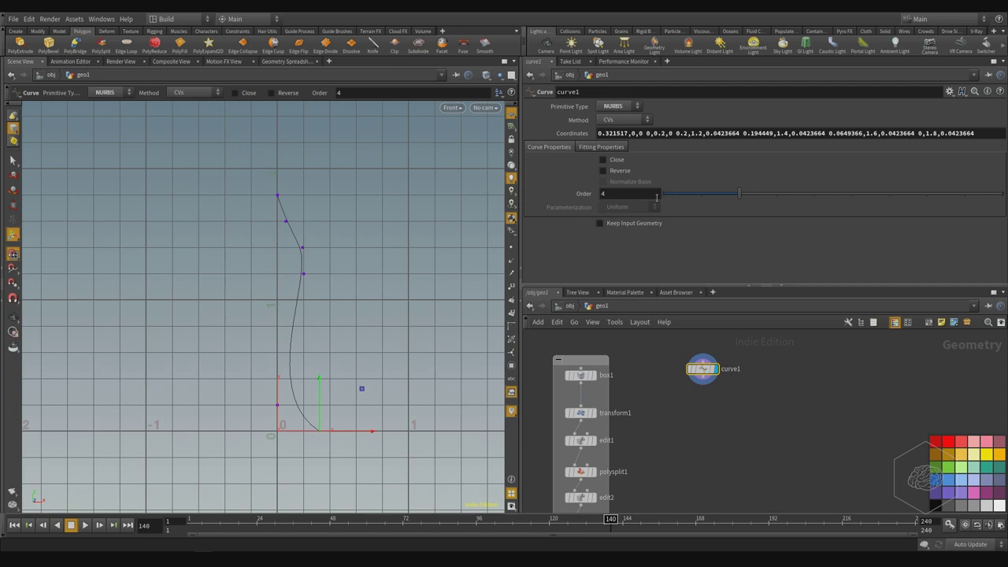
mouse_move(728, 196)
mouse_down()
mouse_move(692, 205)
mouse_move(751, 205)
mouse_move(698, 193)
mouse_move(739, 195)
mouse_up()
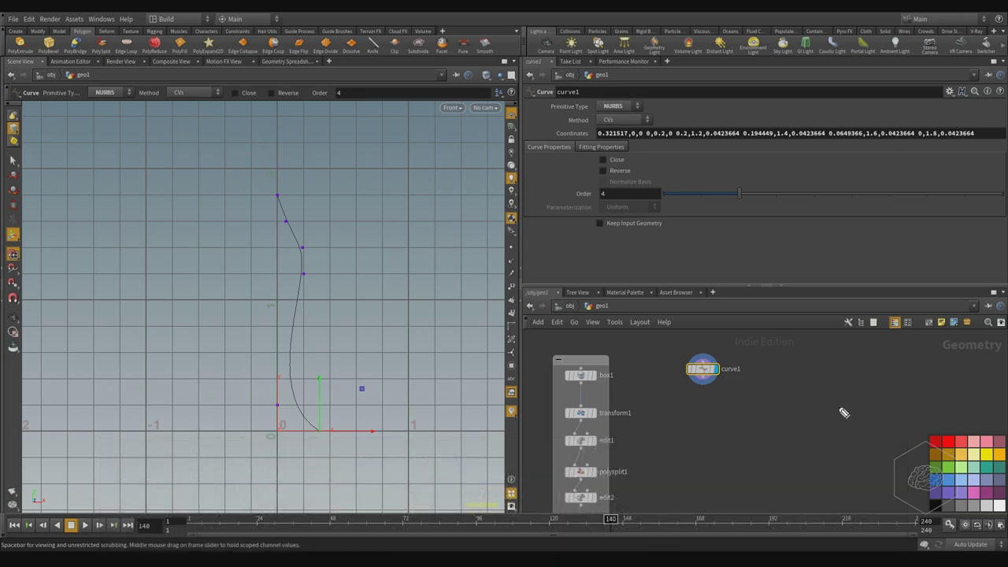
click(681, 444)
drag(677, 461, 671, 476)
drag(678, 460, 685, 476)
drag(673, 472, 683, 472)
click(779, 340)
drag(774, 300, 778, 319)
click(916, 404)
drag(937, 409, 939, 427)
mouse_move(682, 443)
mouse_down()
mouse_move(779, 341)
mouse_move(931, 417)
mouse_up()
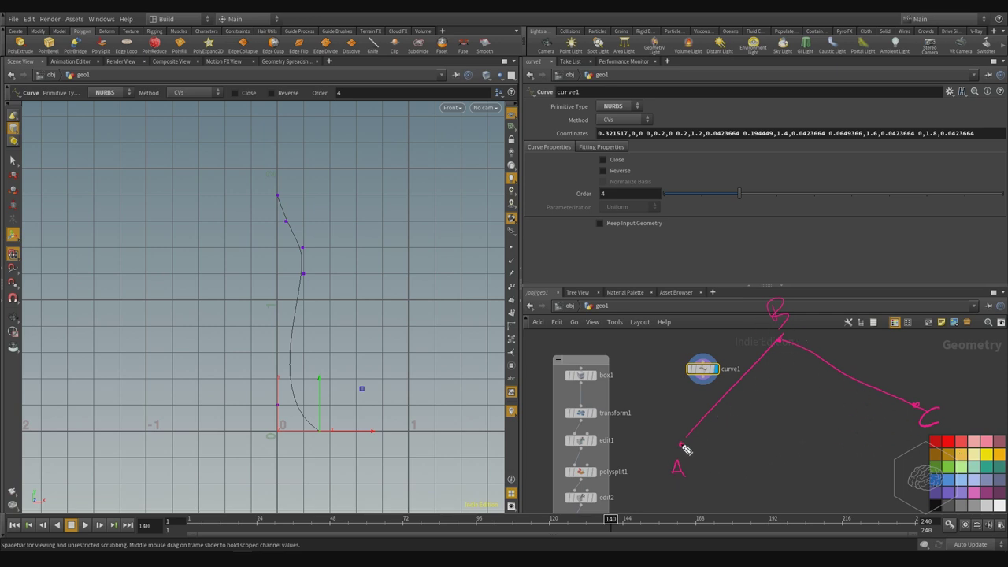
mouse_move(684, 445)
mouse_down()
mouse_move(765, 382)
mouse_move(861, 388)
mouse_move(932, 421)
mouse_up()
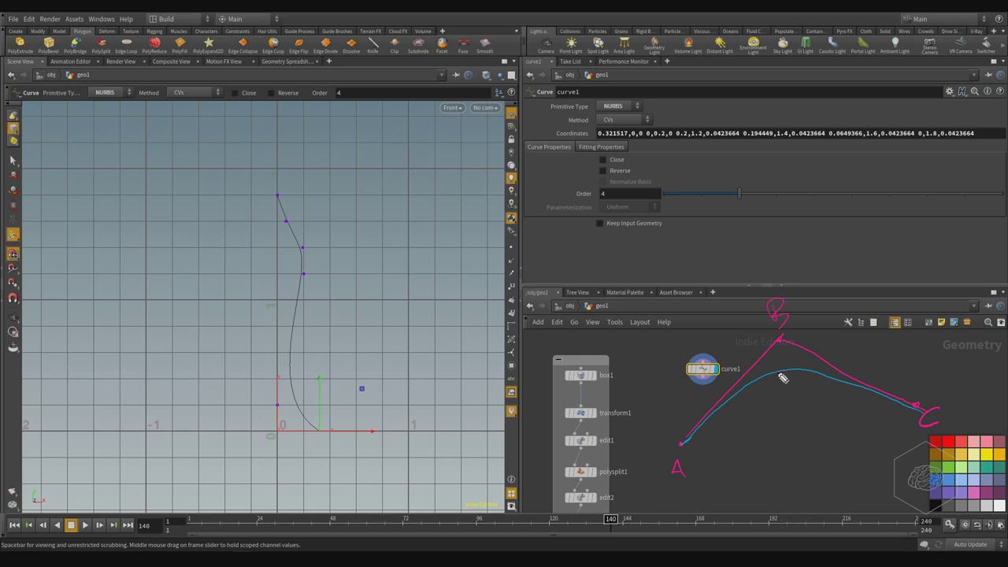
drag(781, 376, 787, 364)
drag(788, 326, 780, 340)
drag(785, 325, 777, 342)
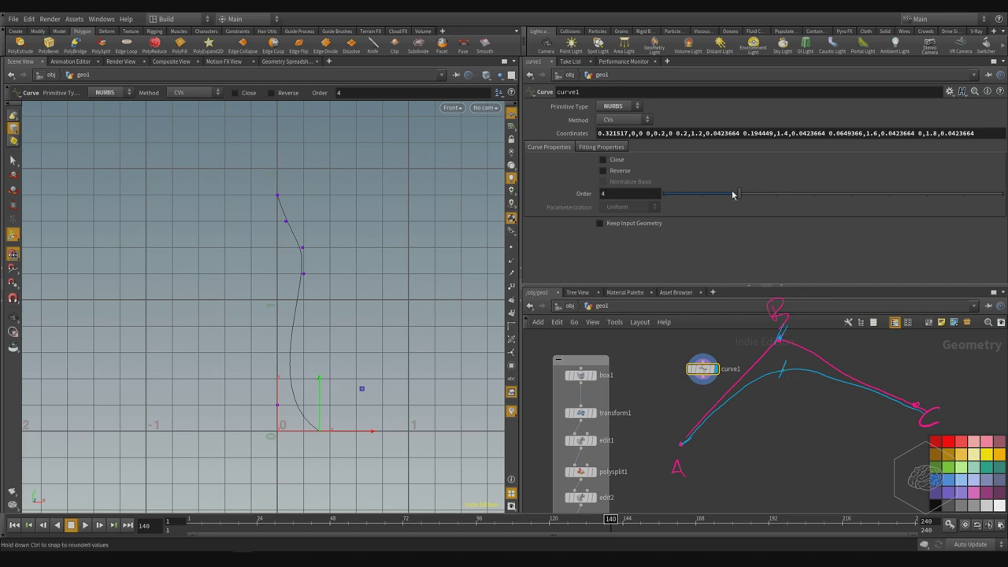
Raise the NURBS curve's Order to 10
drag(740, 194, 969, 214)
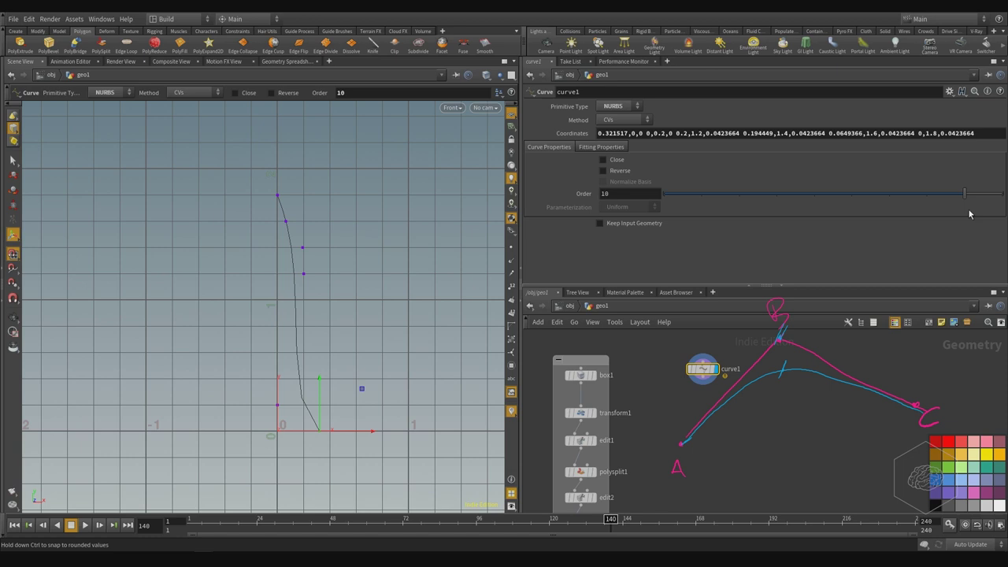
Try Orders 2 and 3 on the NURBS curve and set its Order to 4
drag(969, 213, 662, 222)
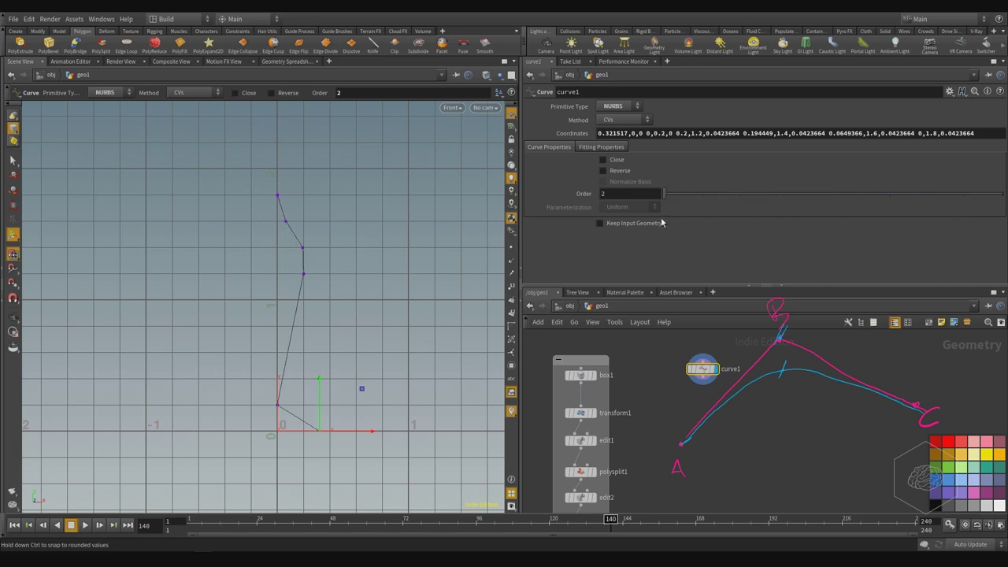
drag(661, 223, 685, 225)
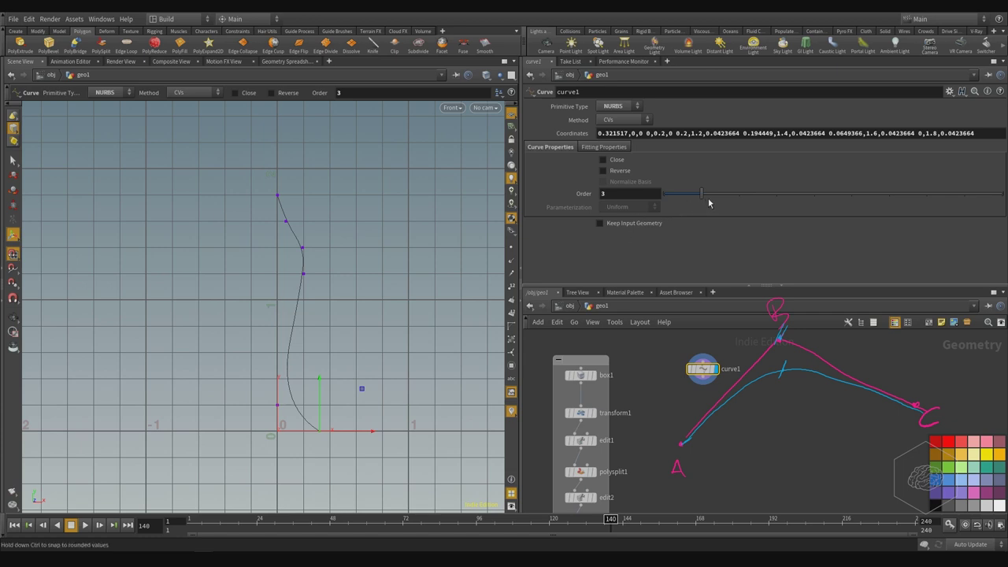
drag(708, 204, 728, 211)
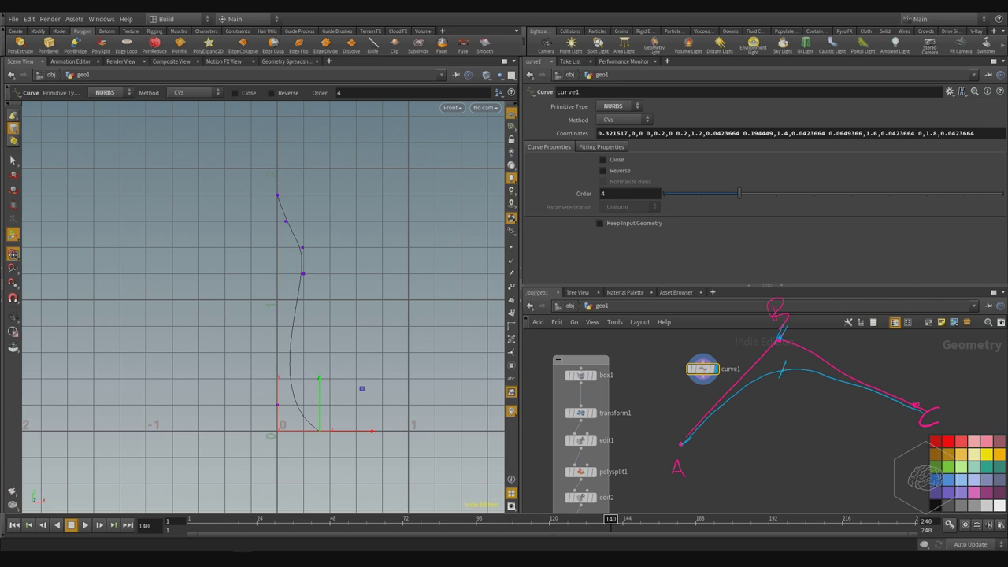
drag(780, 340, 781, 375)
mouse_move(683, 445)
mouse_down()
mouse_move(713, 410)
mouse_move(942, 423)
mouse_move(686, 443)
mouse_move(913, 409)
mouse_up()
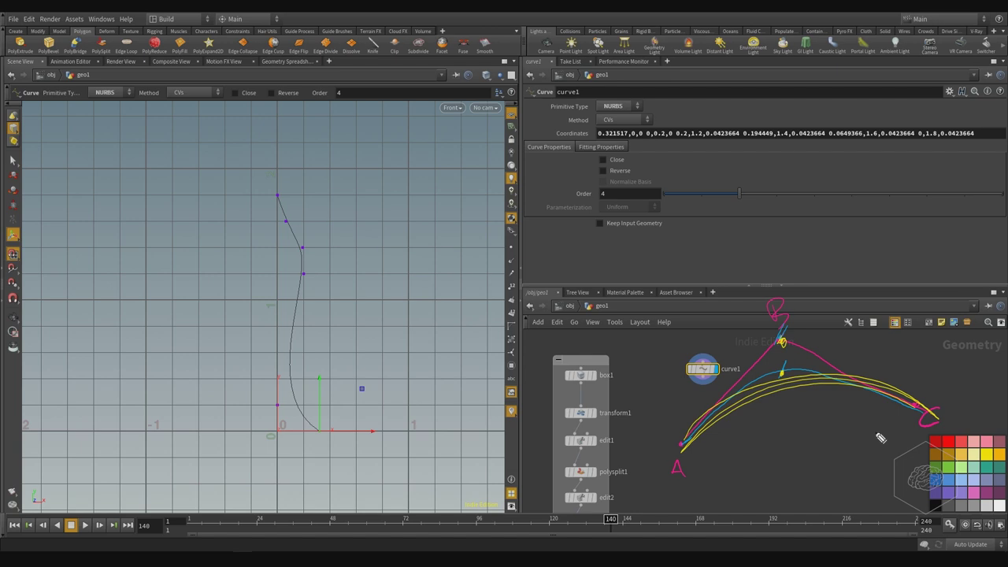
drag(825, 317, 665, 463)
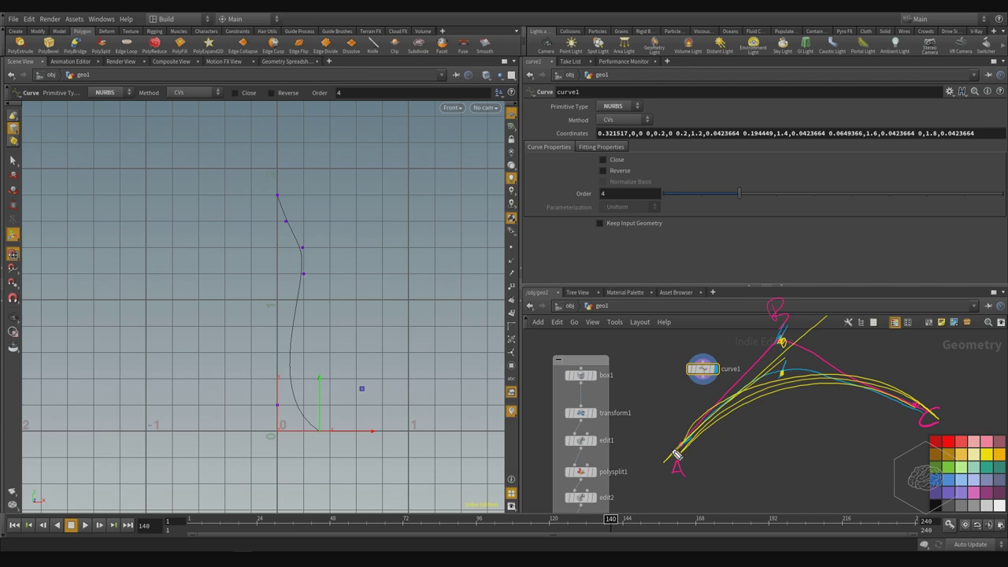
drag(657, 460, 642, 468)
click(721, 423)
click(750, 404)
drag(916, 340, 896, 347)
drag(845, 372, 606, 497)
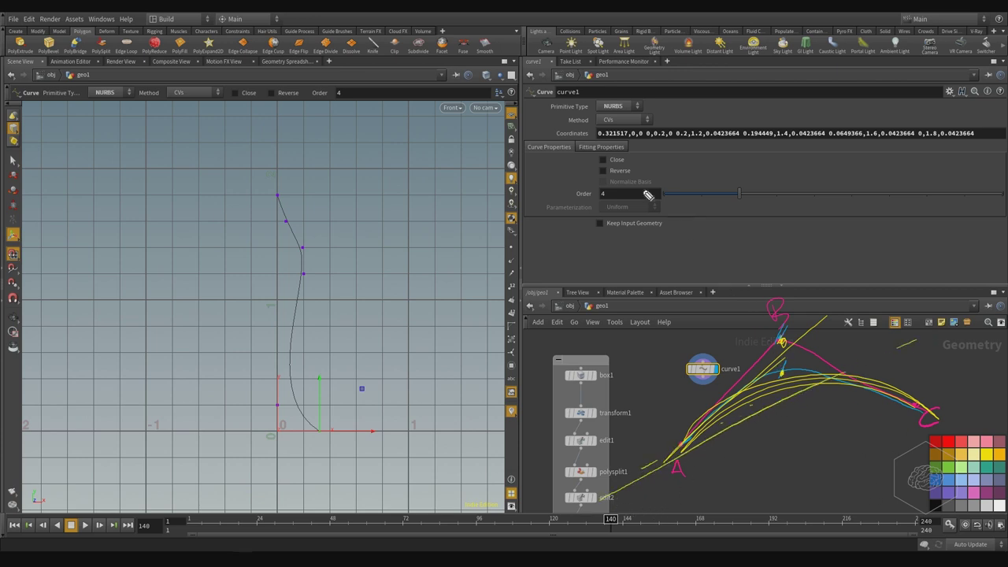
mouse_move(661, 174)
mouse_down()
mouse_move(660, 230)
mouse_move(603, 159)
mouse_up()
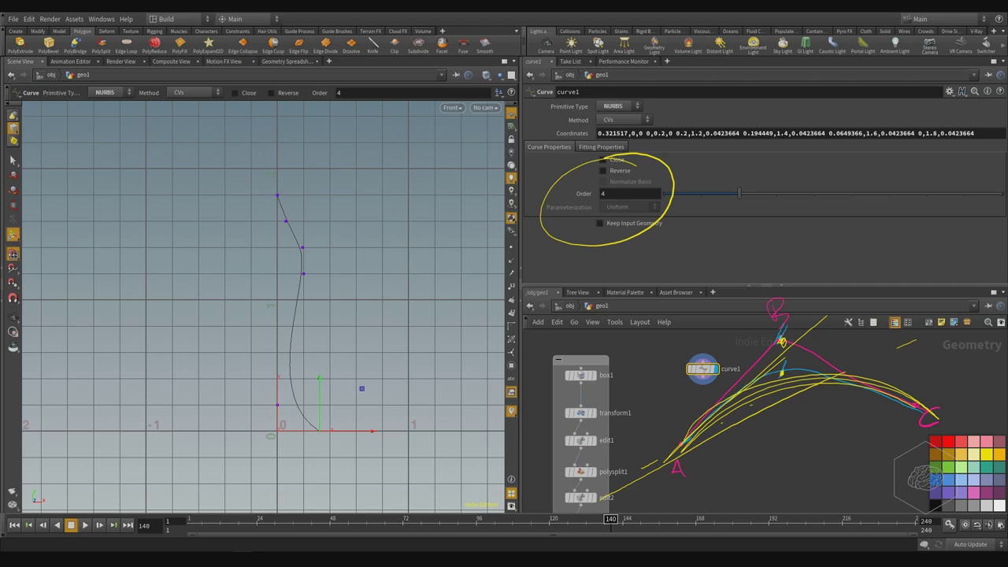
key(Delete)
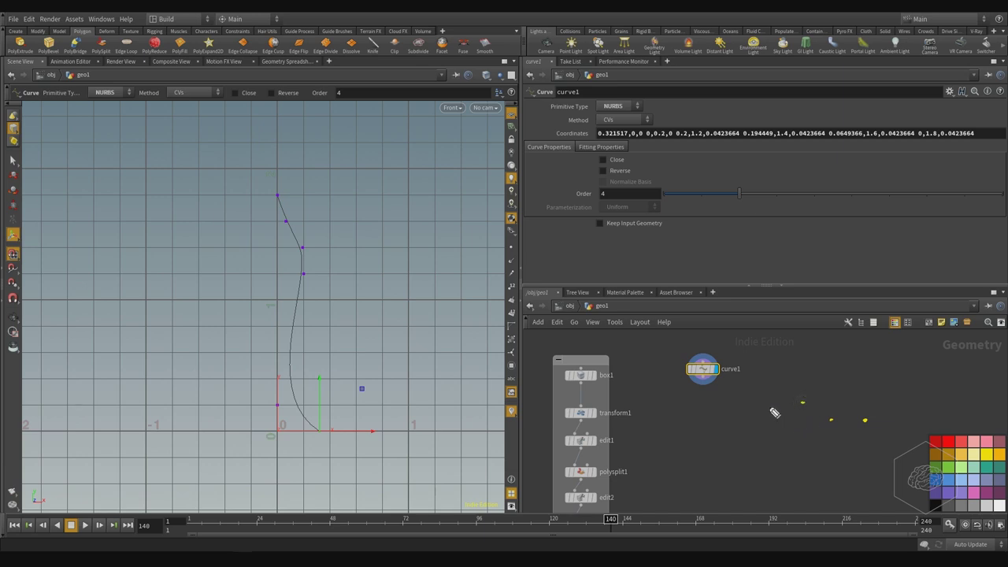
click(797, 365)
mouse_move(797, 367)
mouse_down()
mouse_move(811, 409)
mouse_move(864, 421)
mouse_move(830, 453)
mouse_move(866, 445)
mouse_up()
drag(830, 400, 938, 396)
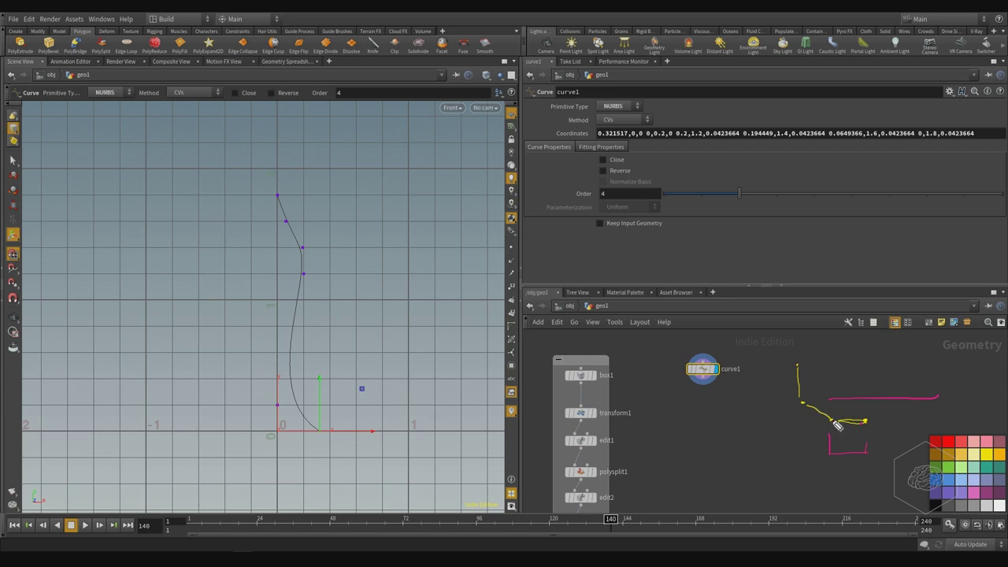
drag(772, 339, 771, 352)
drag(780, 452, 782, 490)
mouse_move(757, 341)
mouse_down()
mouse_move(801, 329)
mouse_move(981, 345)
mouse_up()
mouse_move(991, 424)
mouse_down()
mouse_move(959, 471)
mouse_move(806, 477)
mouse_up()
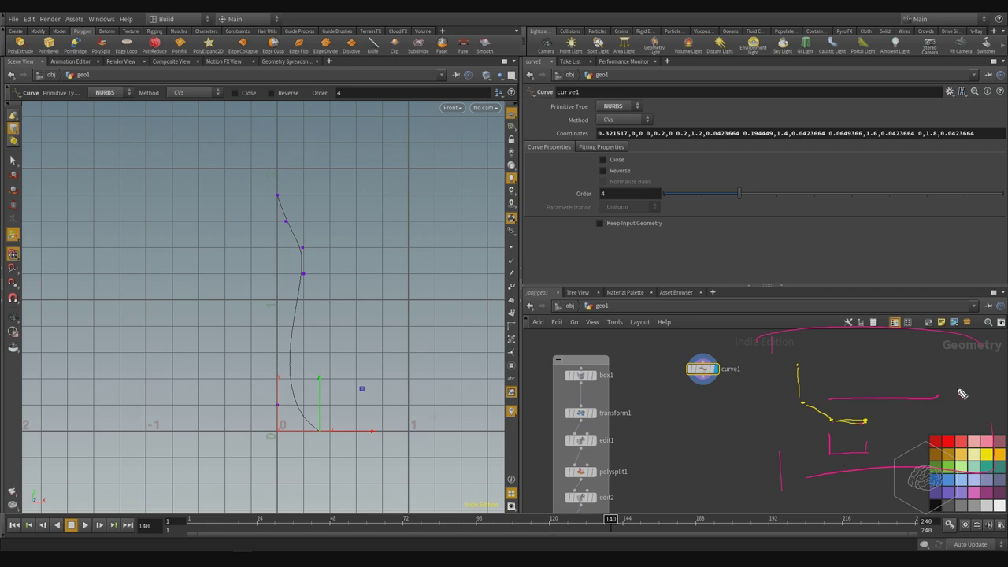
key(Escape)
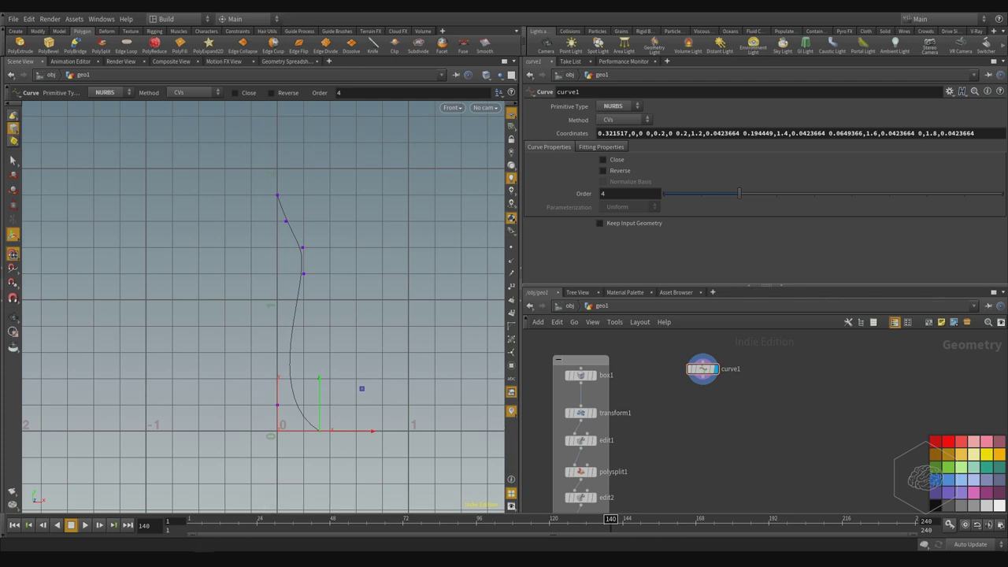
Add a Revolve node connected to curve1's output, display its result, and align the node directly below curve1
click(702, 378)
click(717, 416)
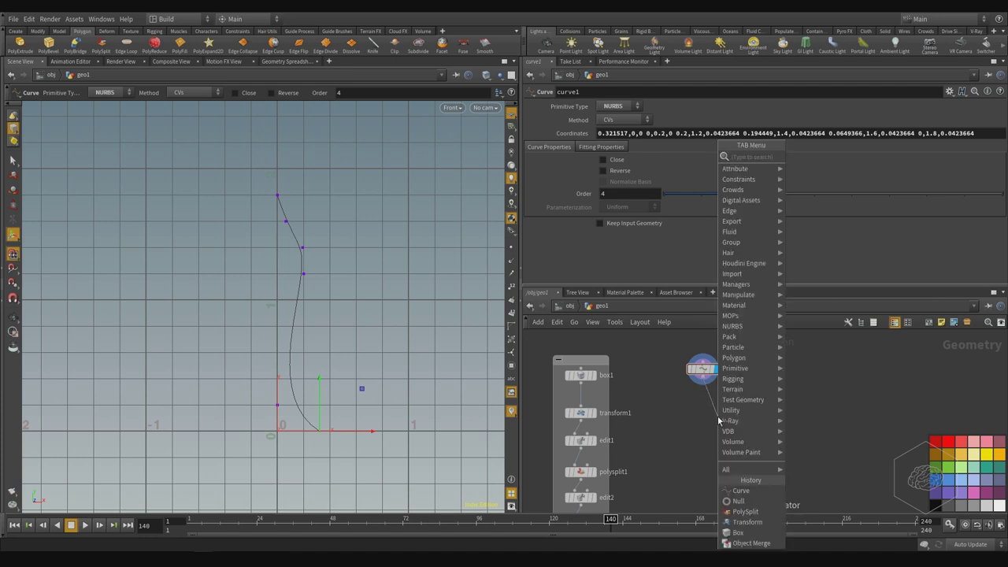
text(revolve)
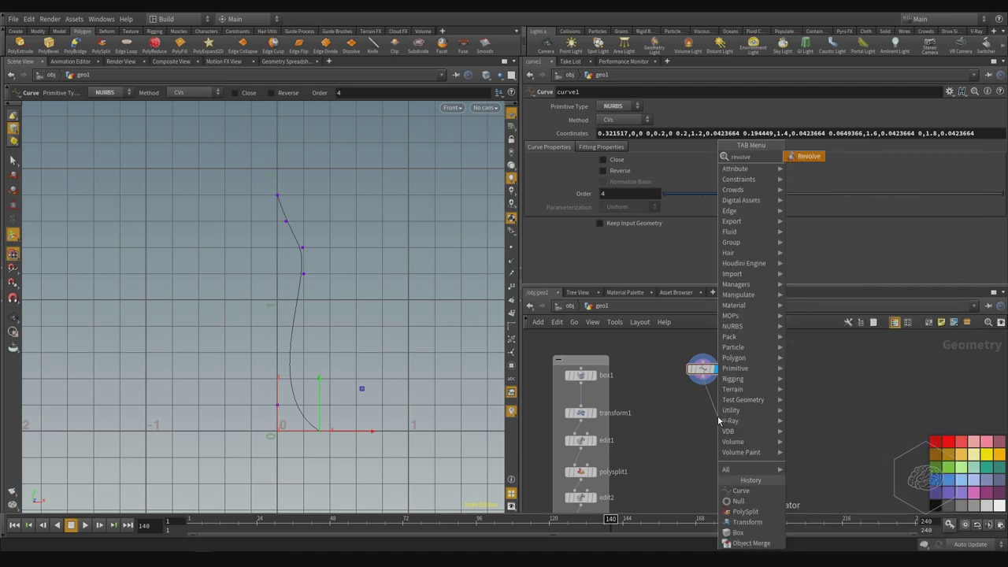
key(Return)
click(729, 417)
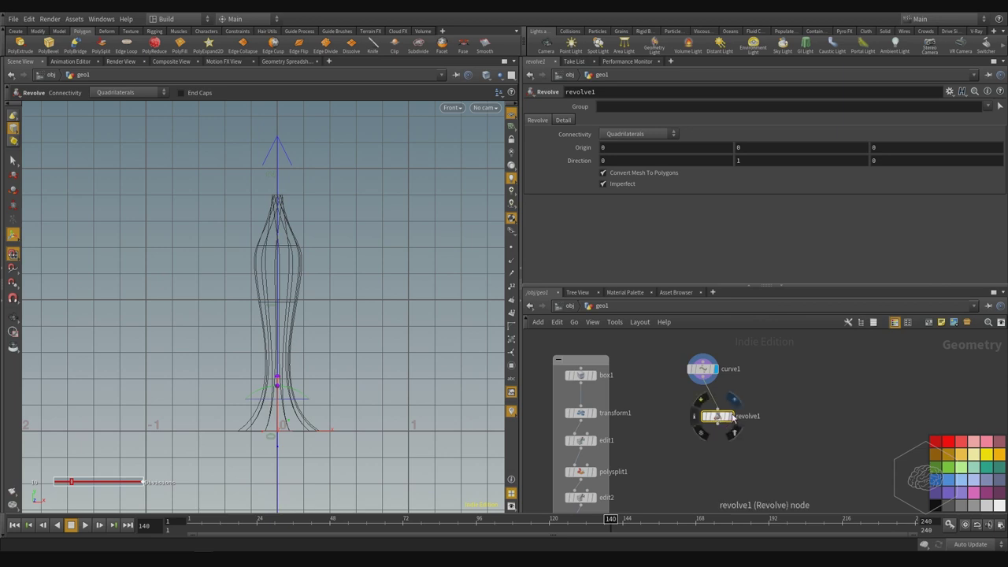
click(717, 426)
key(Escape)
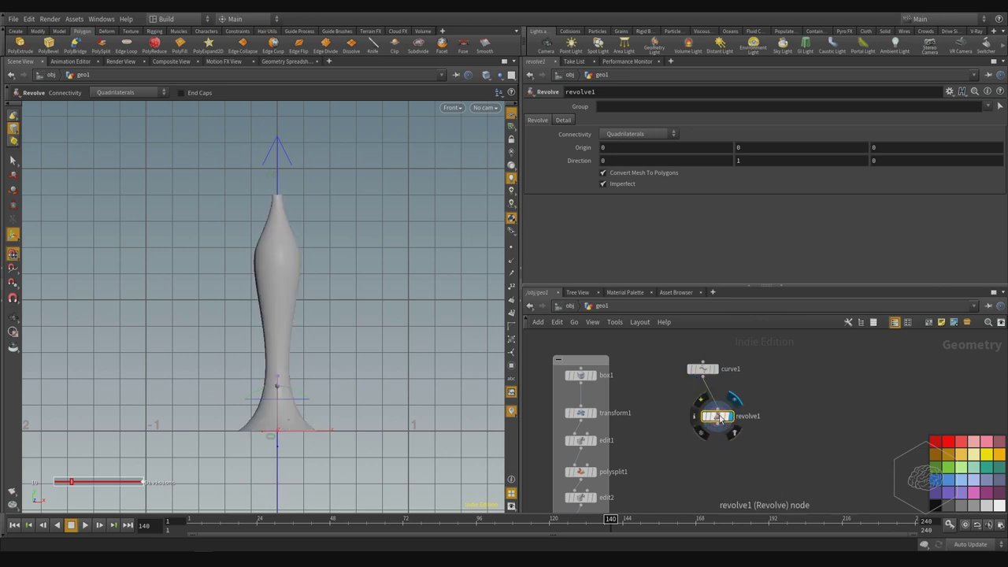
drag(717, 416, 702, 401)
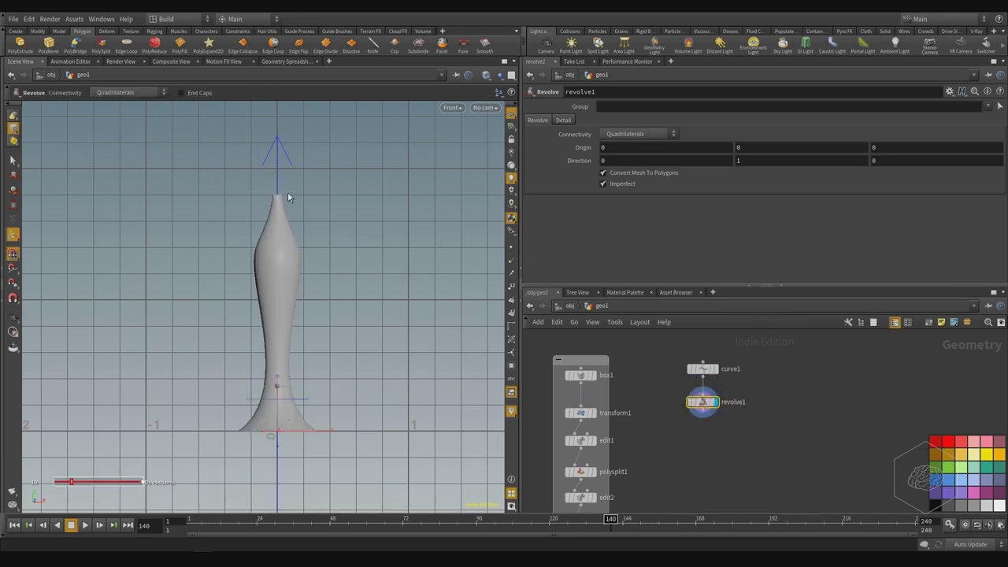
Switch the viewport to the perspective view and examine the revolved surface
key(s)
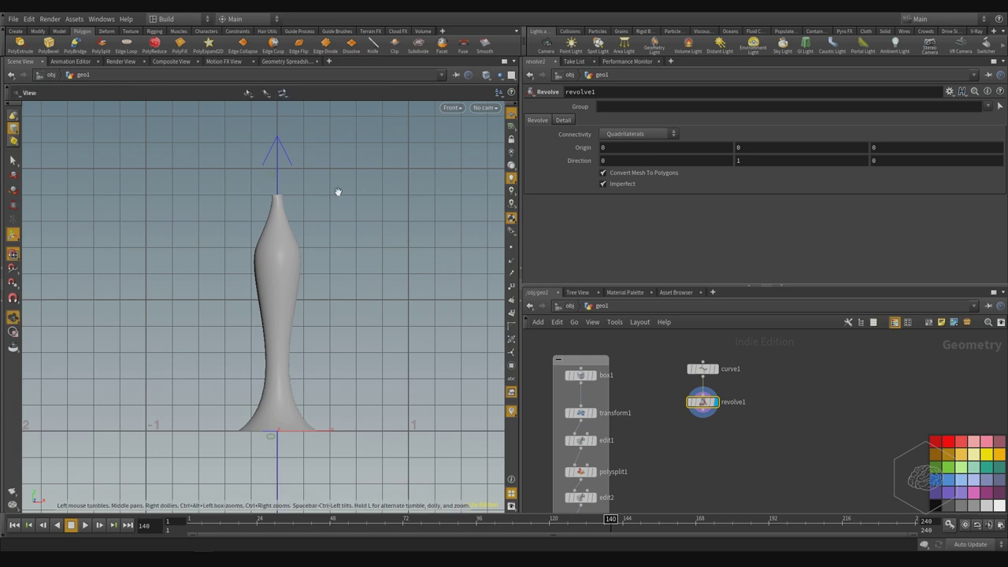
key(space+1)
alt+middle_drag(416, 182, 287, 270)
scroll(275, 260, up, 5)
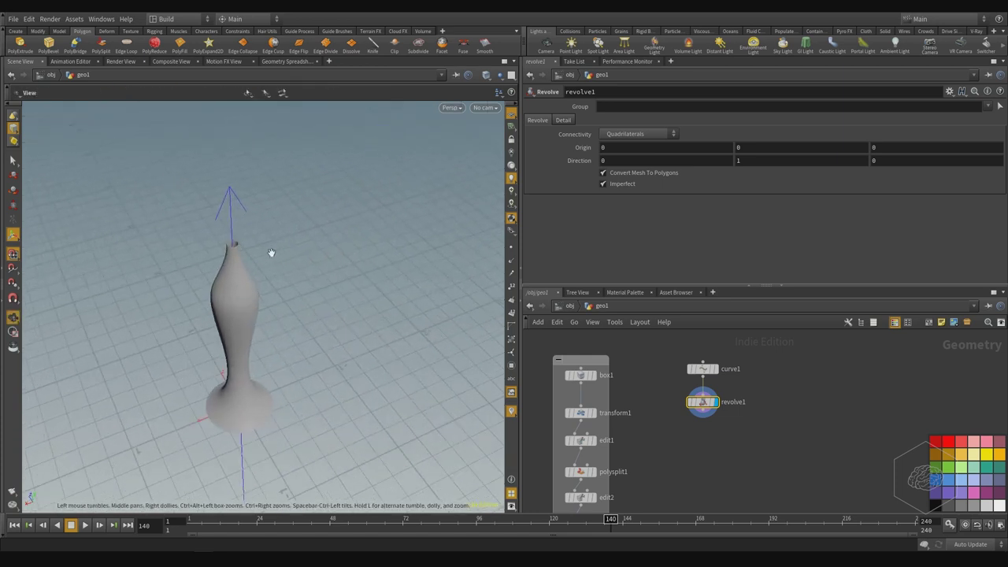
mouse_move(283, 317)
alt+mouse_down()
mouse_move(289, 287)
mouse_move(355, 354)
mouse_move(315, 273)
mouse_move(292, 311)
alt+mouse_up()
scroll(291, 300, down, 8)
key(Return)
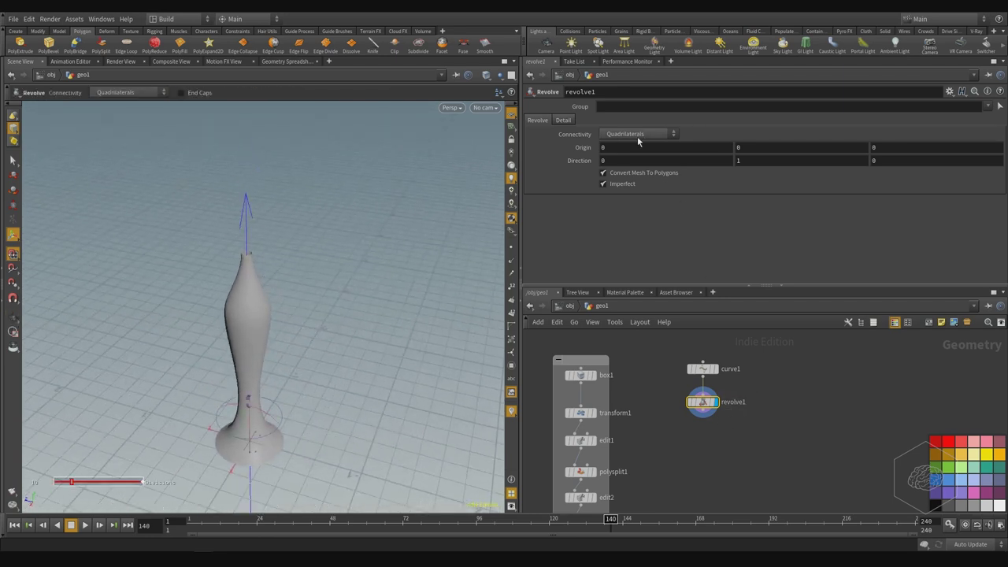
Try an end angle of 200 in revolve1's detail settings and inspect the shape from several sides
click(566, 120)
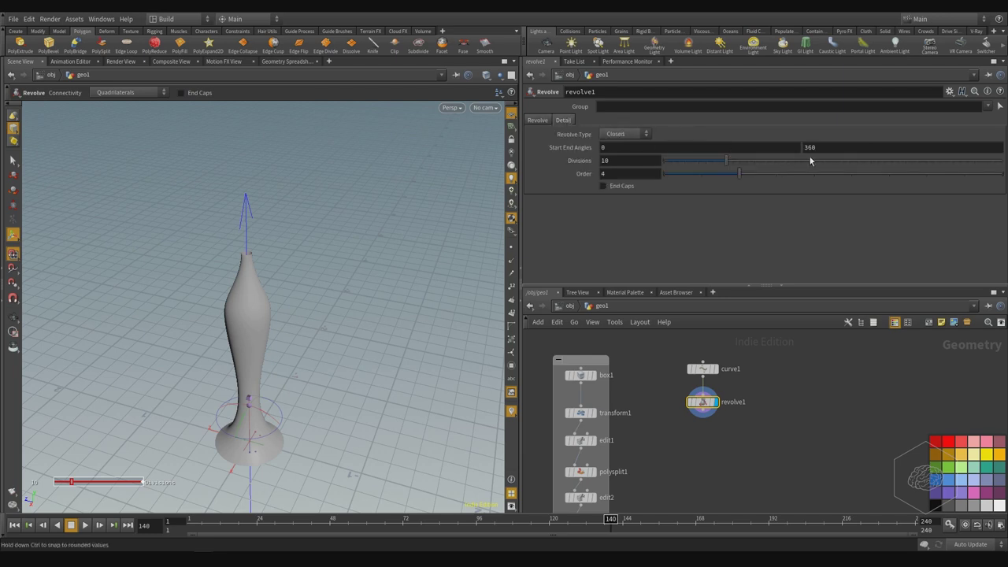
middle_drag(824, 147, 754, 143)
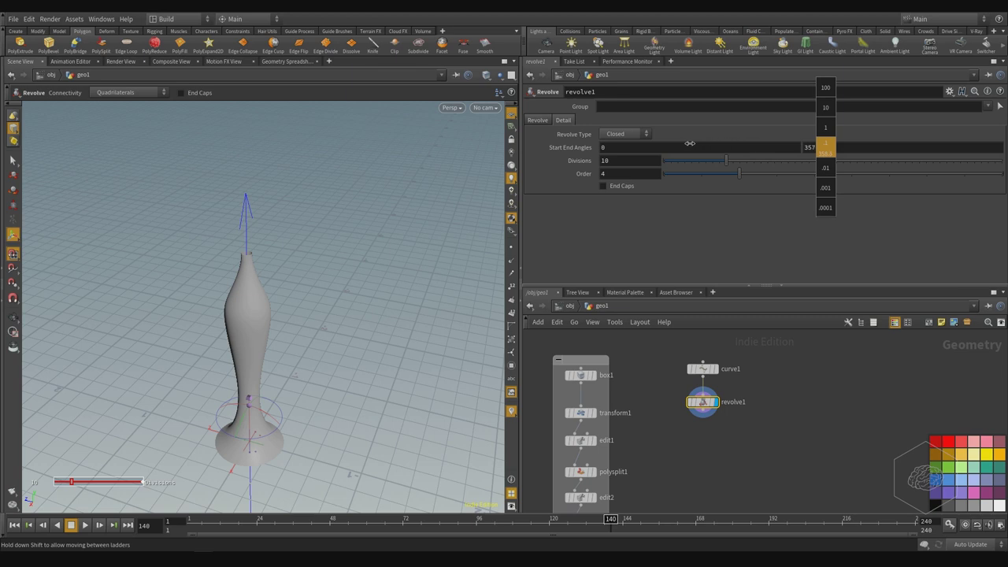
middle_drag(540, 145, 541, 145)
drag(858, 148, 702, 151)
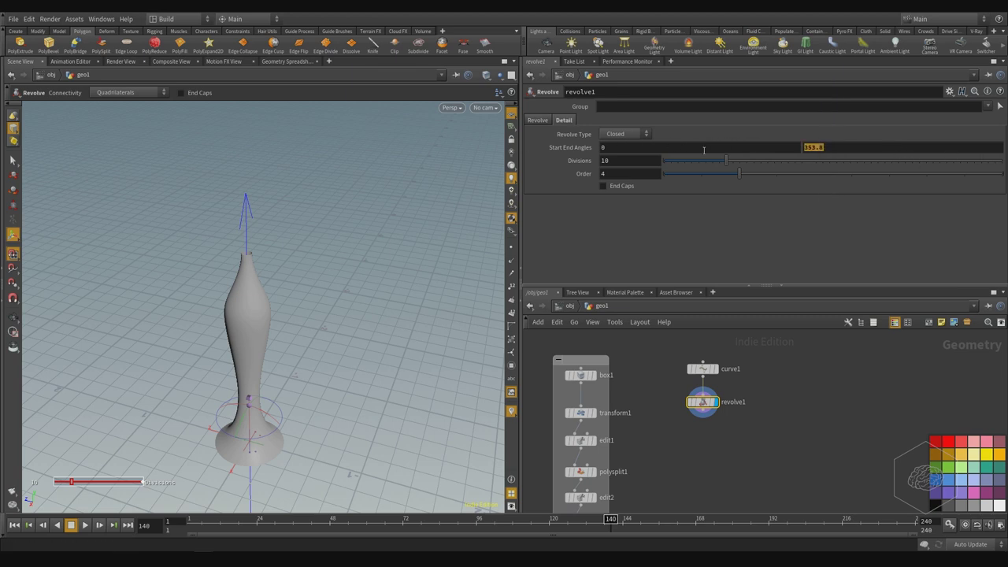
text(200)
key(Return)
alt+drag(236, 291, 421, 307)
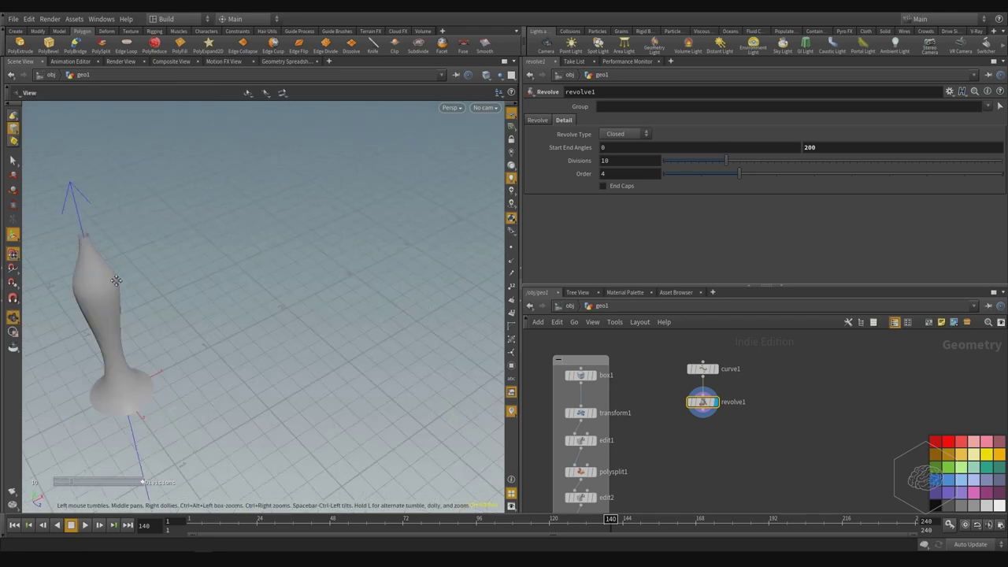
alt+drag(116, 280, 474, 279)
drag(404, 267, 299, 276)
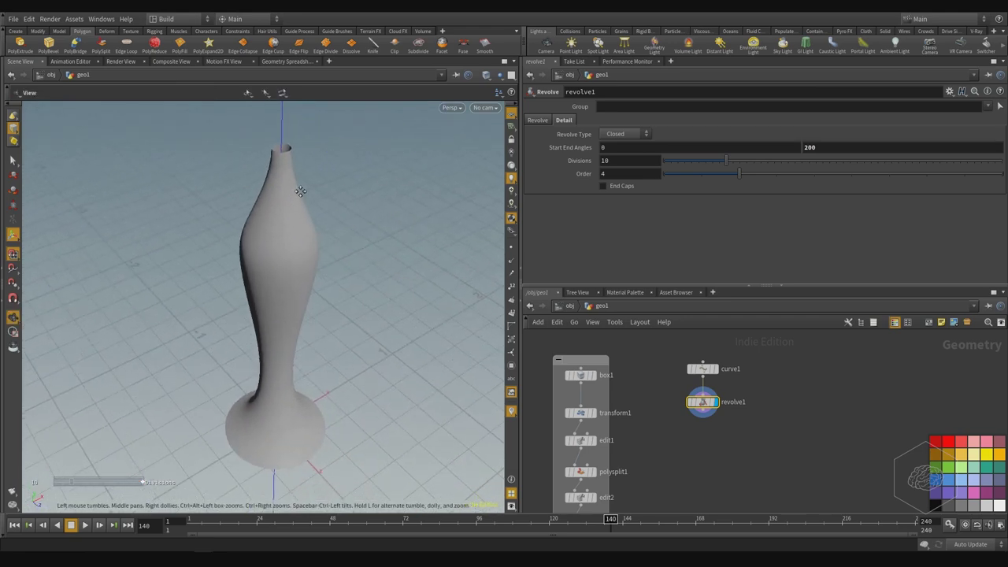
Try an end angle of 80 on revolve1 and restore it to 360
key(Return)
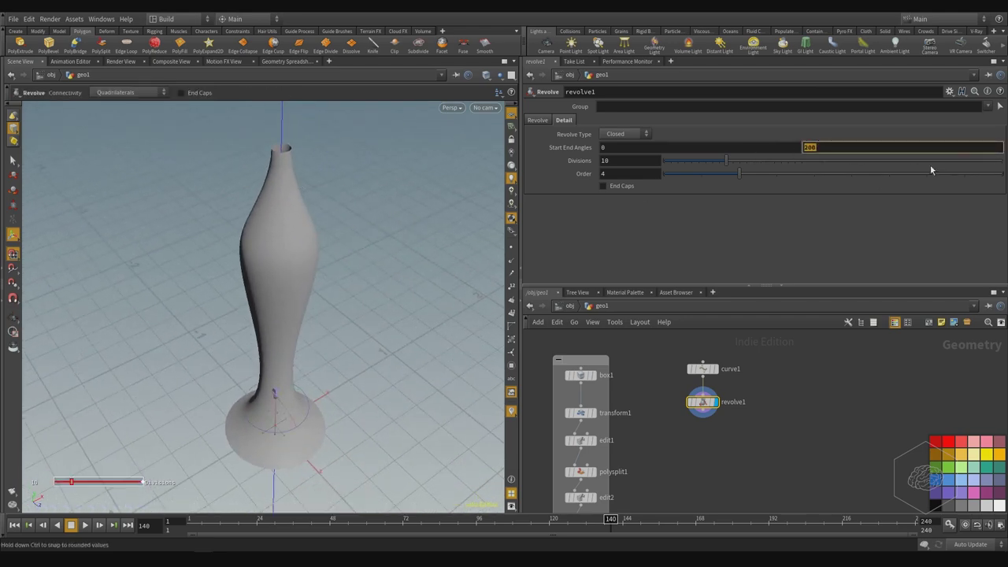
text(80)
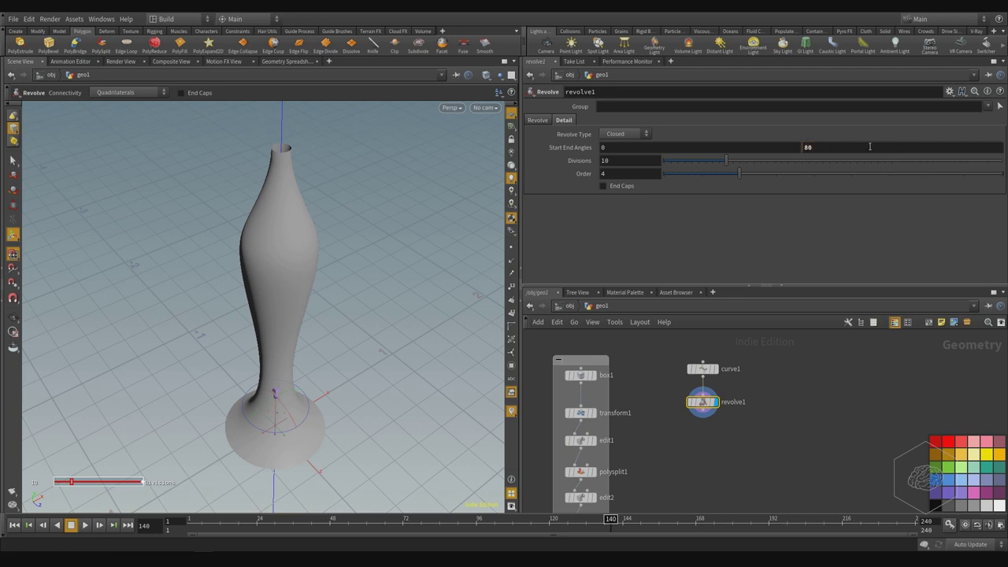
key(Return)
key(Return)
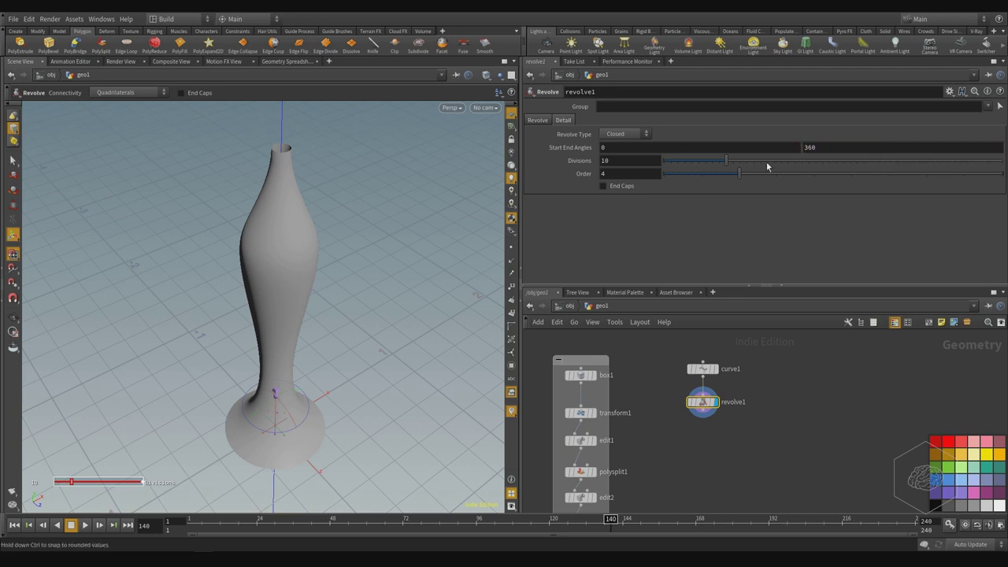
Undo a trial change of revolve1's Order to 5 and enable End Caps
drag(724, 163, 776, 187)
key(ctrl+z)
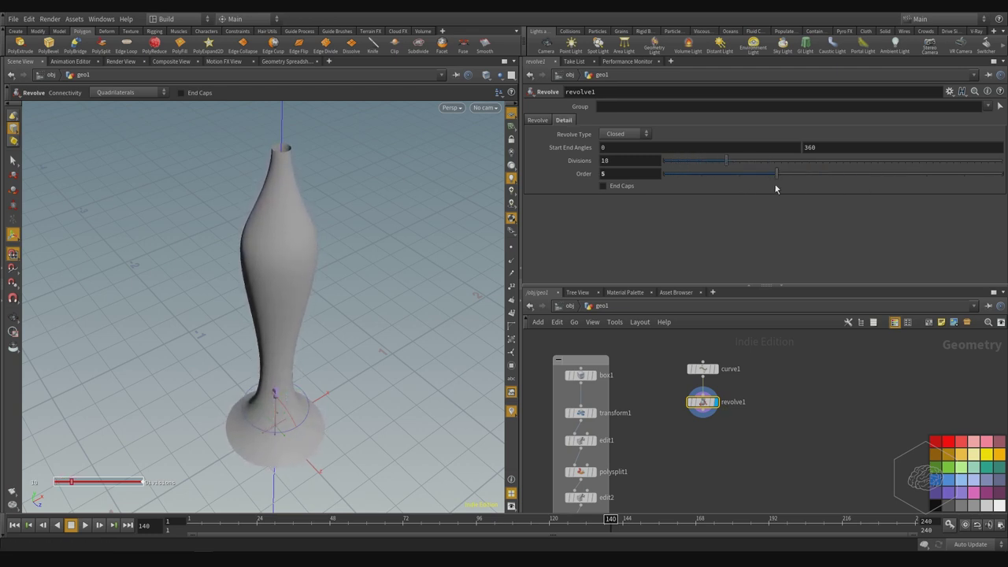
click(615, 187)
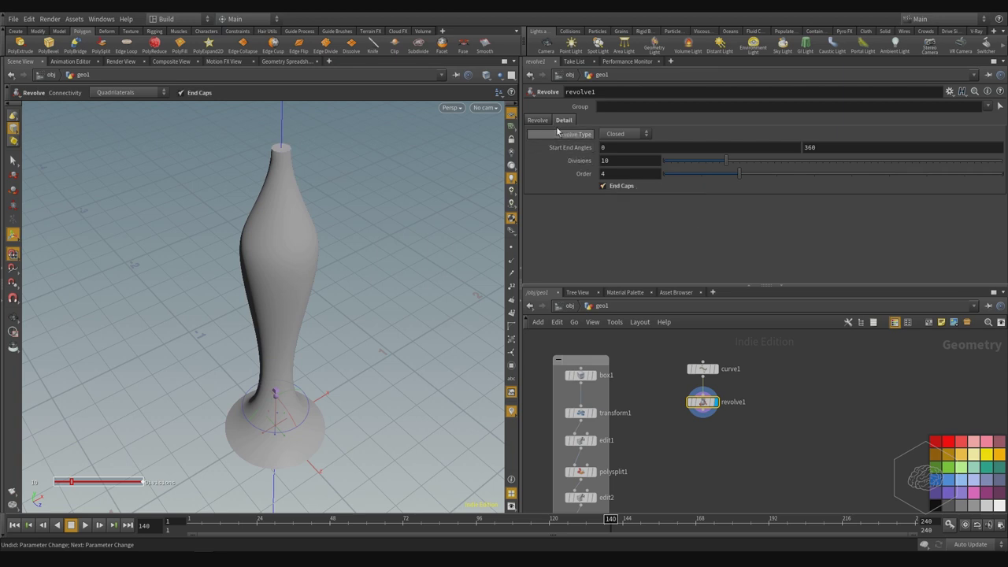
Set revolve1's Revolve Type to Open Arc and inspect the opening along the shape's side
click(646, 134)
click(646, 134)
click(646, 134)
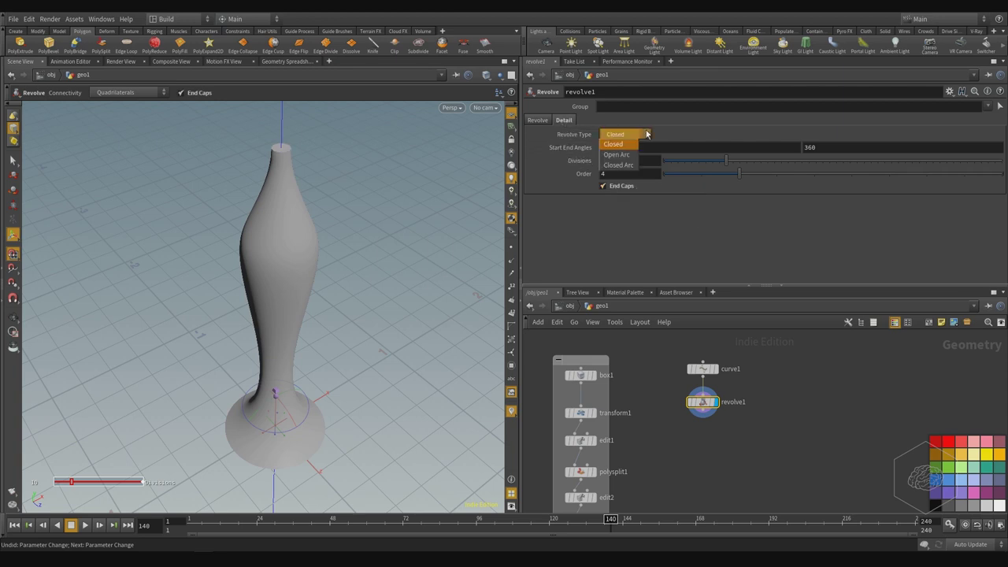
click(622, 154)
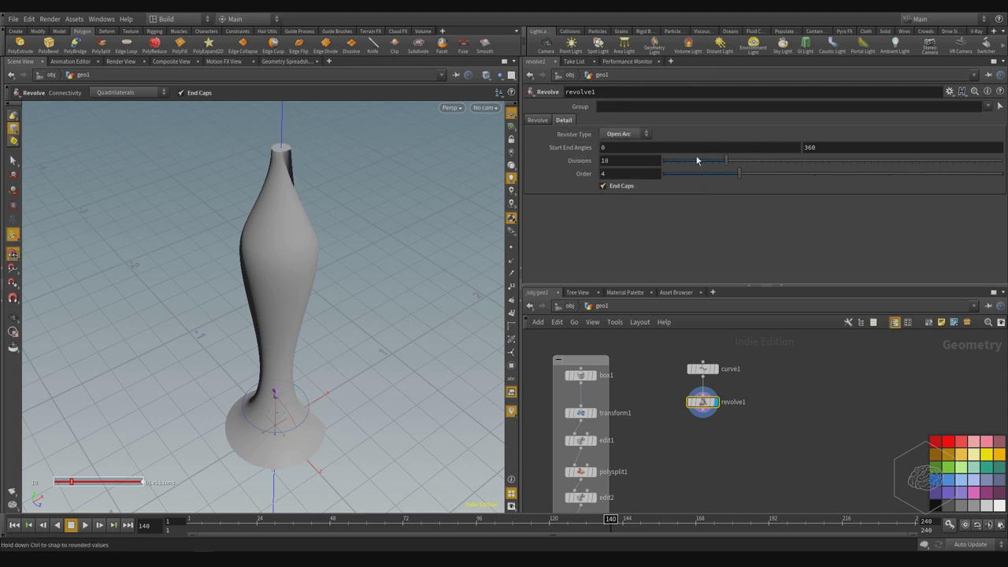
alt+drag(347, 164, 300, 282)
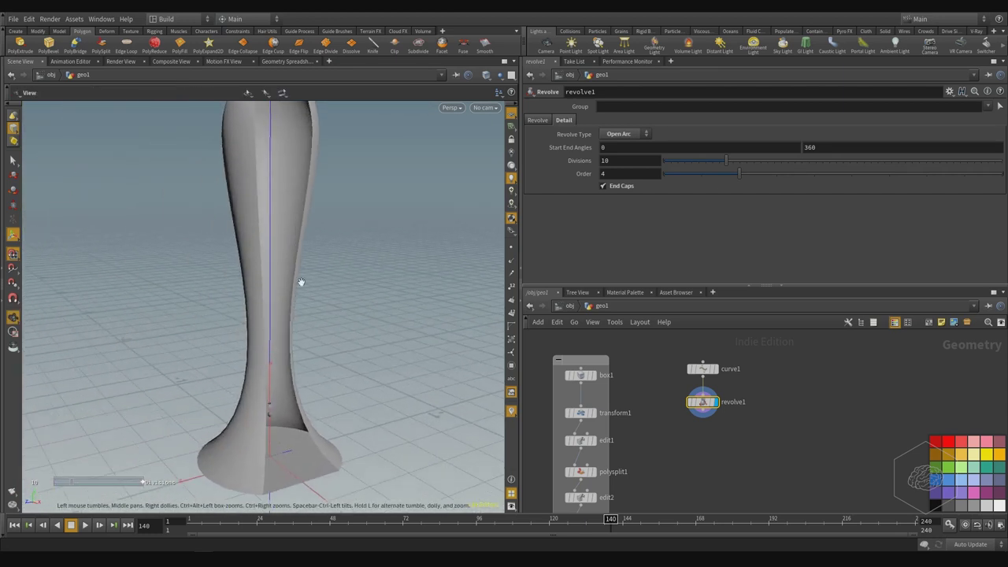
alt+right_drag(300, 282, 324, 237)
alt+middle_drag(325, 236, 342, 281)
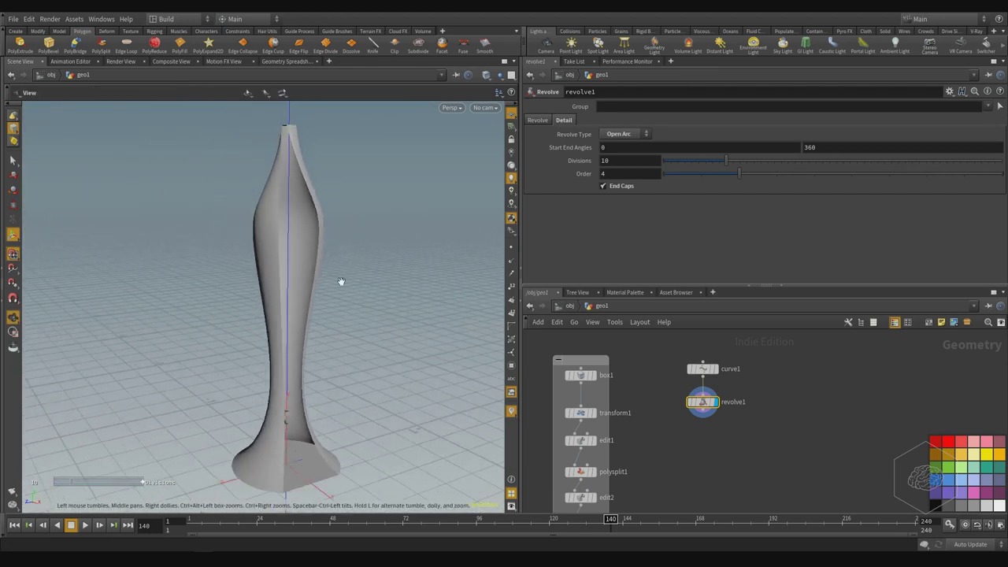
Set revolve1's Revolve Type to Closed Arc and inspect the shape's base from below
click(610, 136)
click(634, 170)
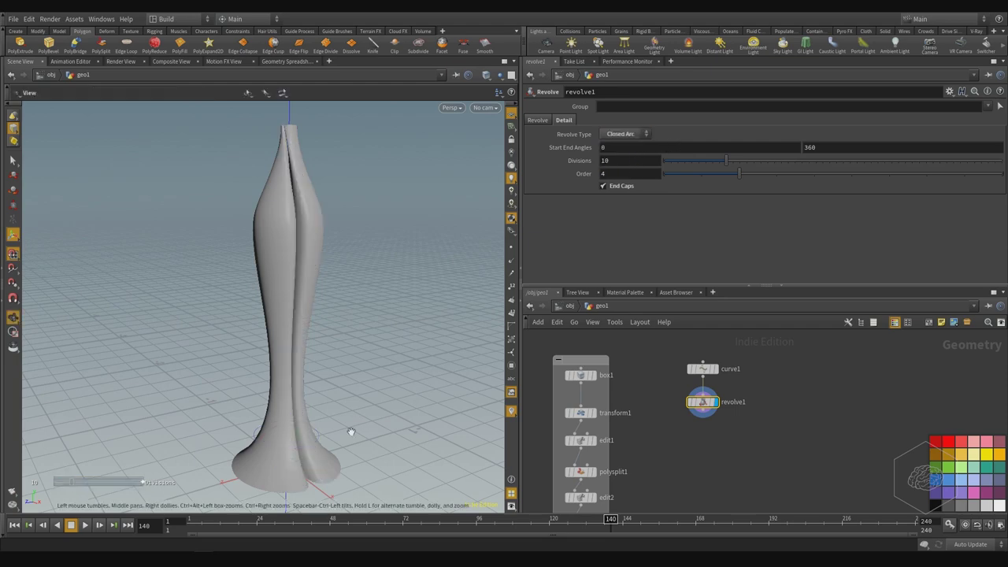
alt+drag(349, 430, 326, 310)
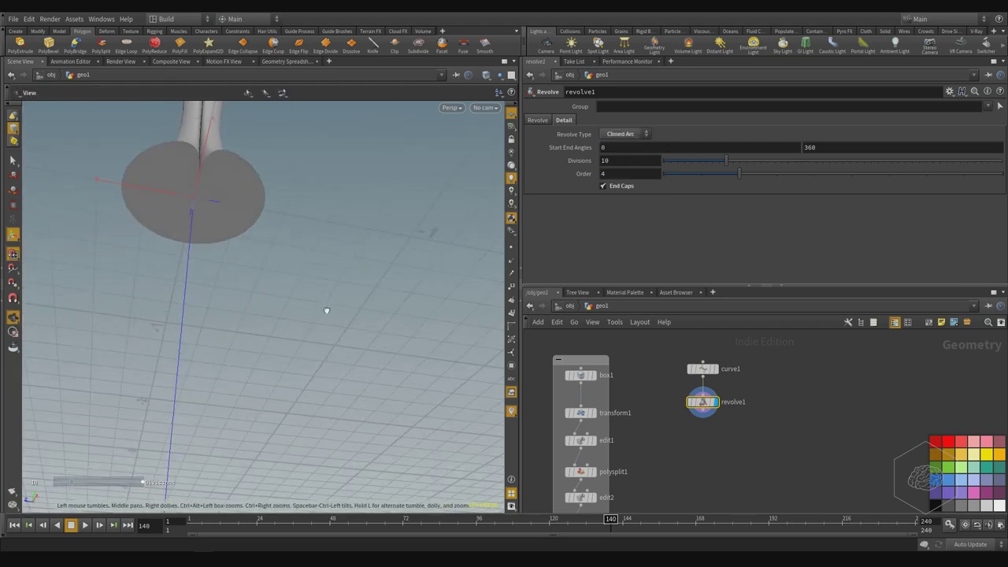
Set revolve1's Revolve Type to Closed and view the whole shape from above
key(h)
key(Return)
click(638, 135)
click(624, 145)
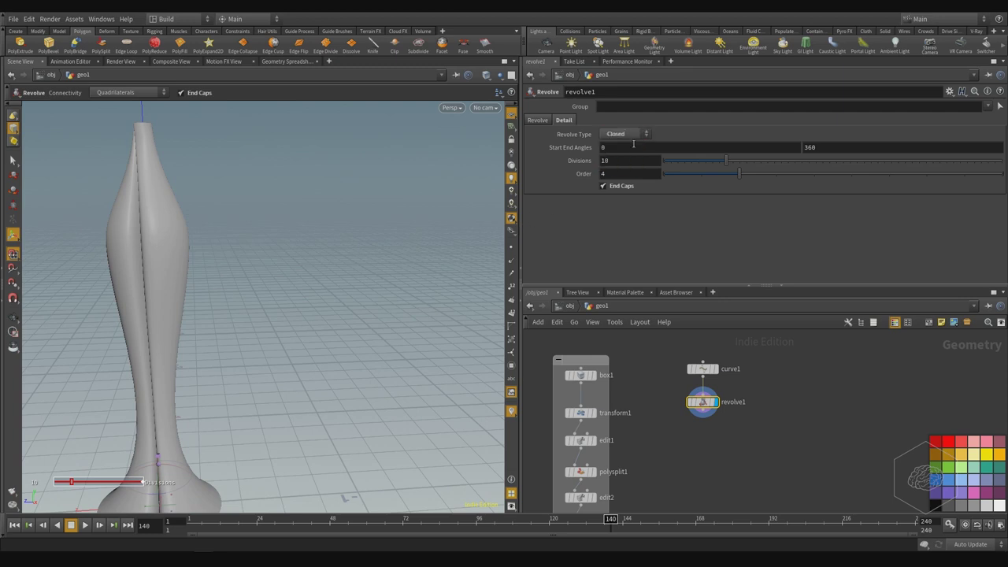
alt+drag(319, 222, 378, 250)
Try a revolve axis Direction of 0, 0, 0 and then 1, 0, 0 on revolve1, viewing the shape edge-on
click(538, 122)
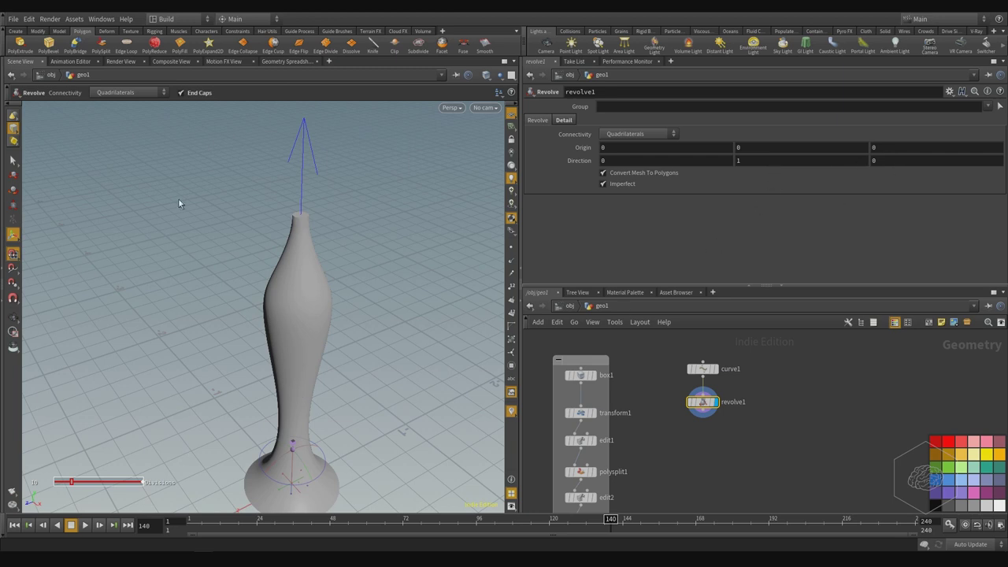
click(764, 161)
text(0)
key(Return)
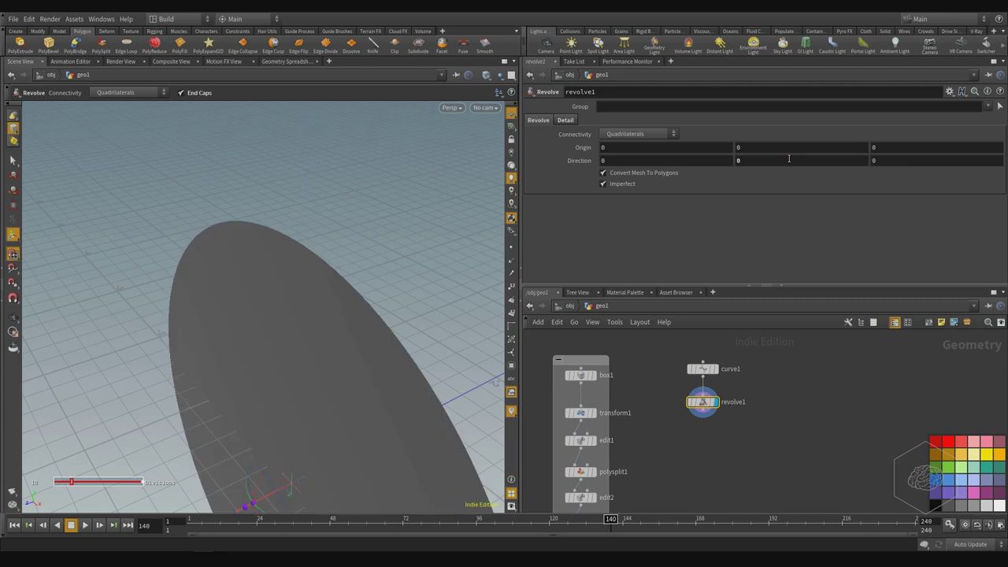
click(619, 161)
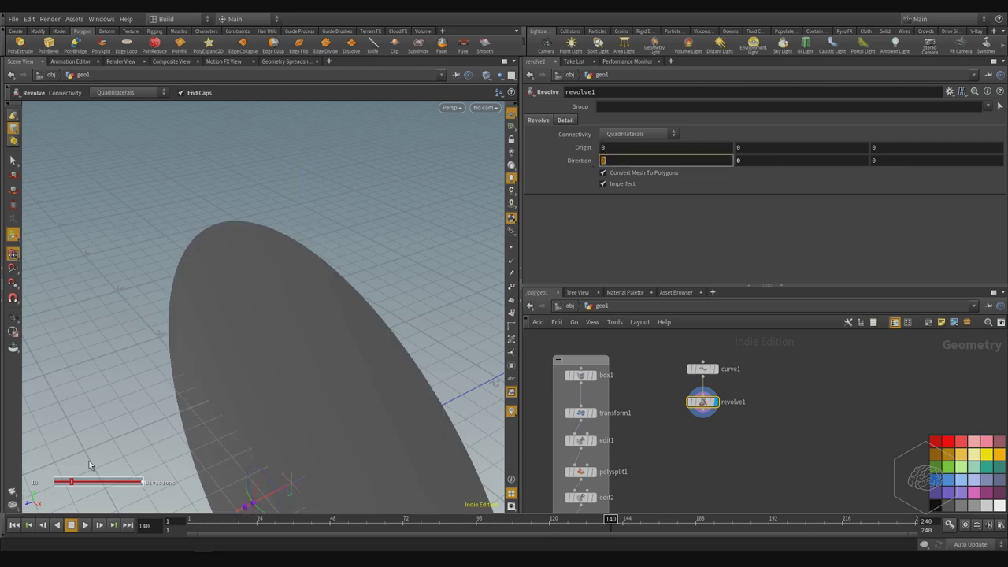
text(1)
key(Return)
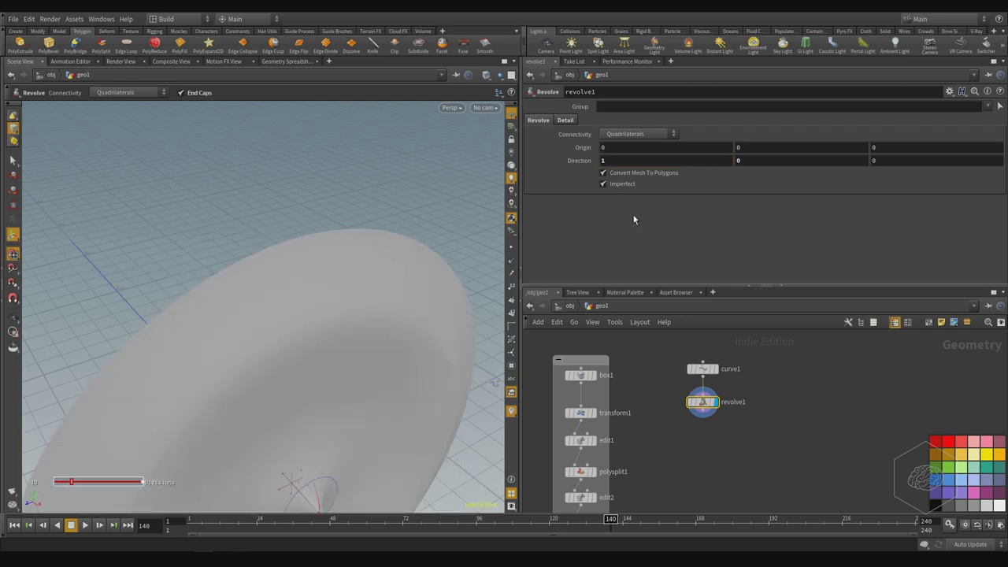
mouse_move(325, 321)
mouse_down()
mouse_move(313, 218)
mouse_move(308, 281)
mouse_move(344, 317)
mouse_move(328, 322)
mouse_up()
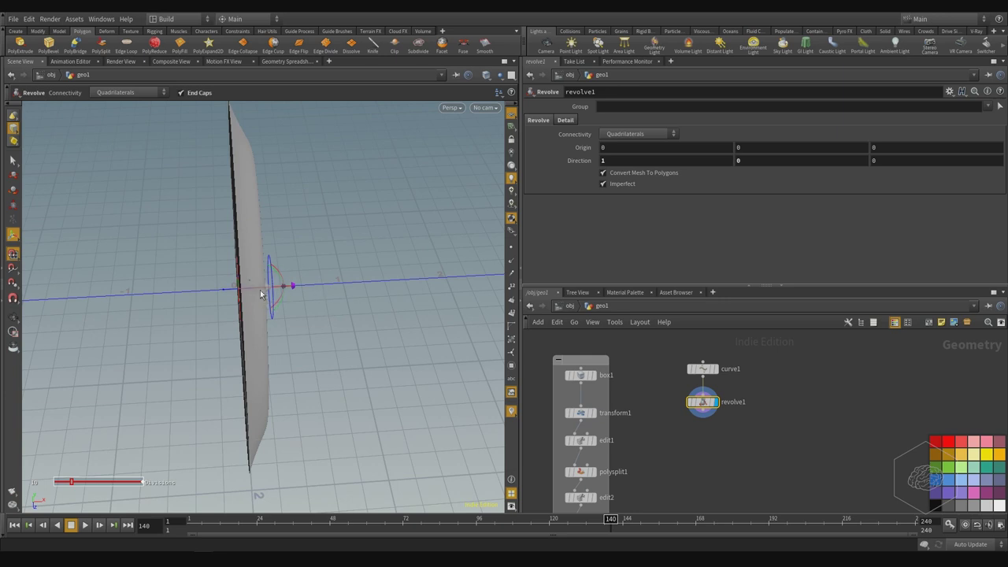
Try a revolve axis Direction of 0, -1, 0 on revolve1 and view the shape from a low angle
click(658, 158)
text(0)
key(Return)
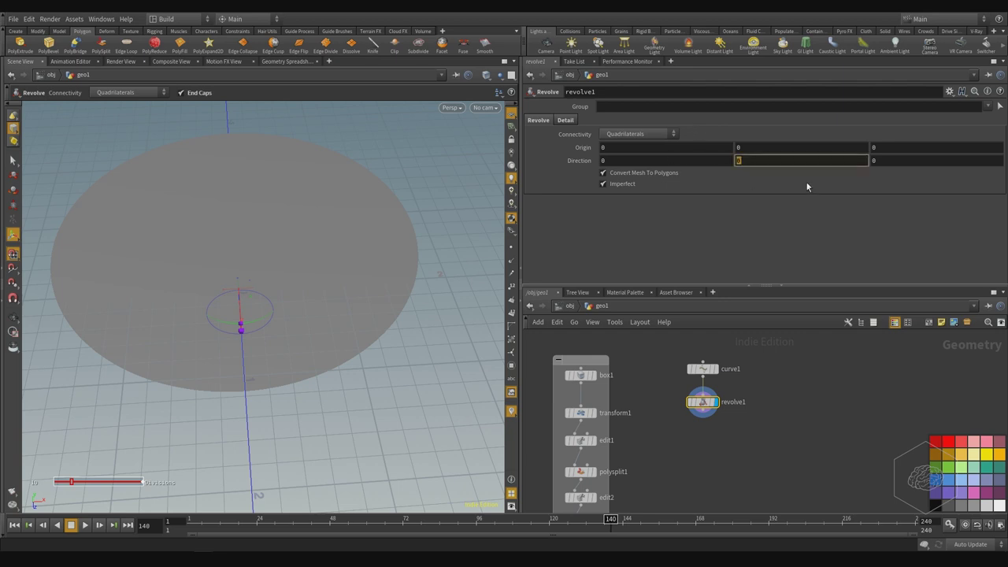
text(-1)
key(Return)
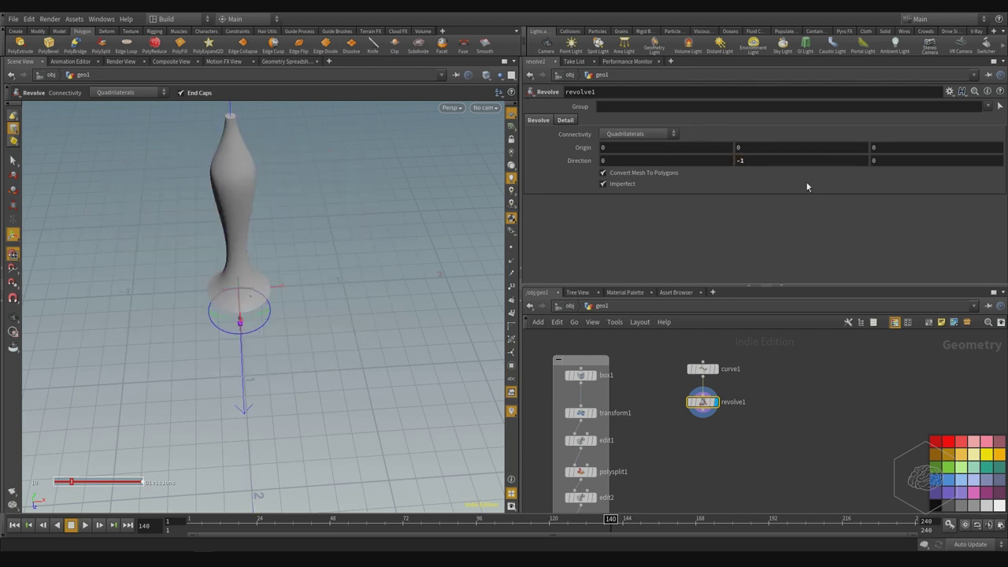
alt+drag(307, 385, 229, 317)
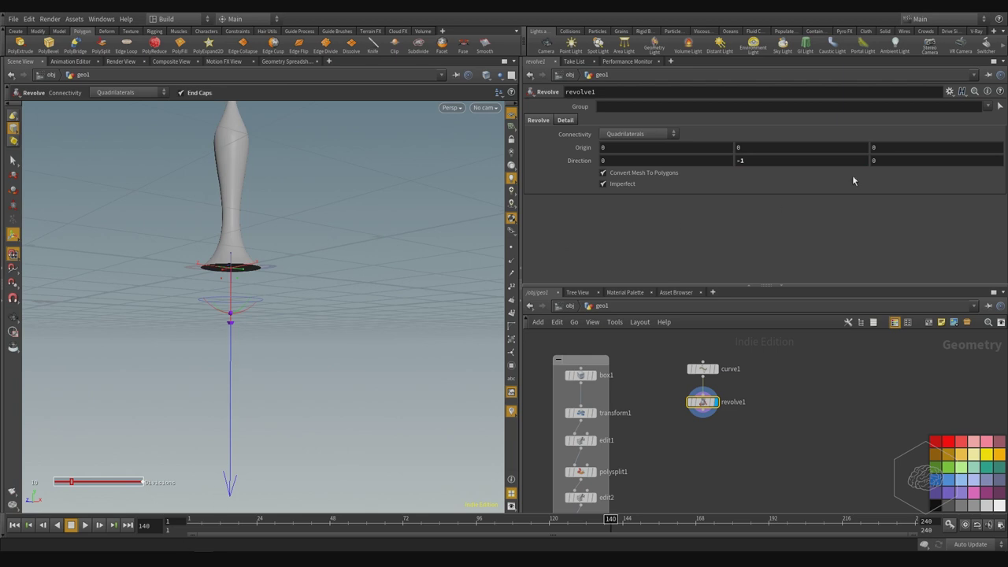
Restore revolve1's Direction Y to 1 and undo a trial change of its Origin Y
click(808, 156)
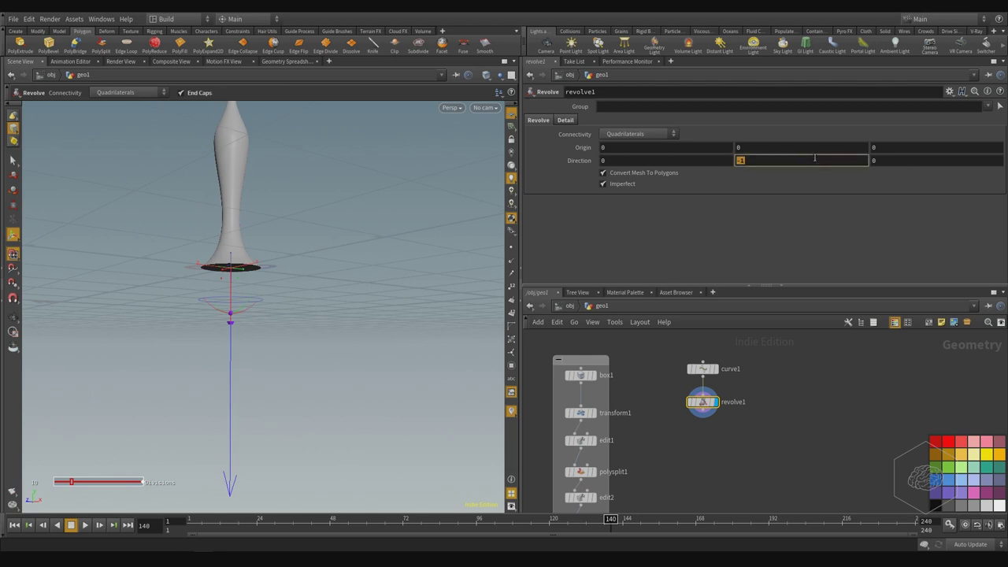
text(1)
key(Return)
middle_drag(765, 144, 885, 153)
key(ctrl+z)
key(Escape)
drag(173, 259, 282, 273)
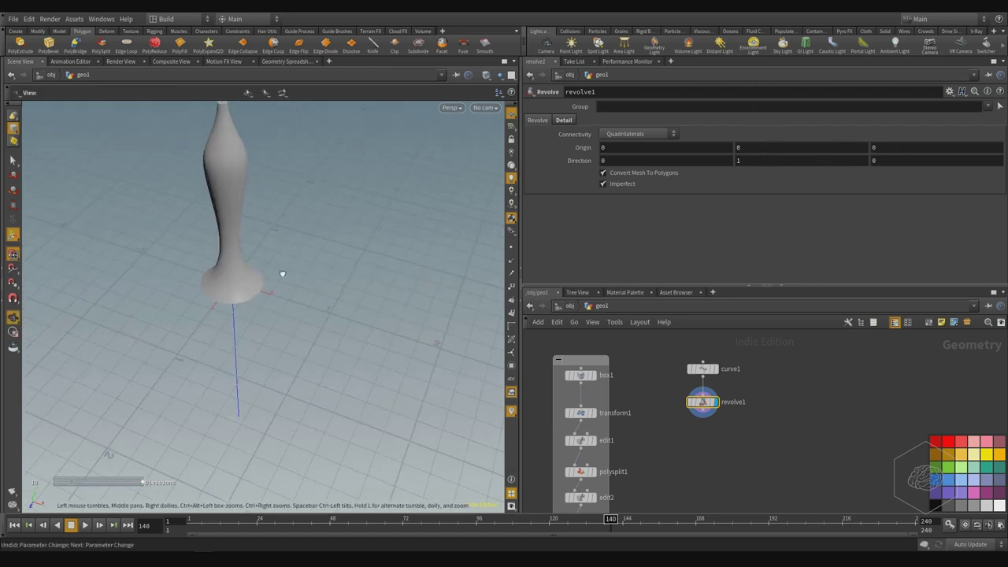
alt+middle_drag(337, 281, 329, 368)
Turn on the template display of the Step node to show its wireframe beside the revolved shape
middle_drag(732, 492, 808, 331)
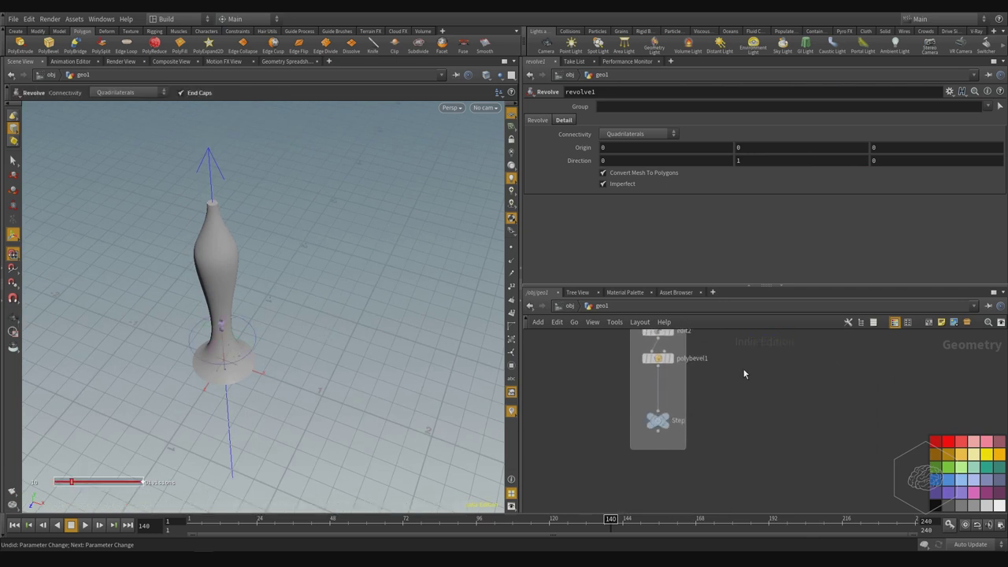
middle_drag(726, 430, 690, 438)
scroll(639, 438, up, 3)
click(650, 459)
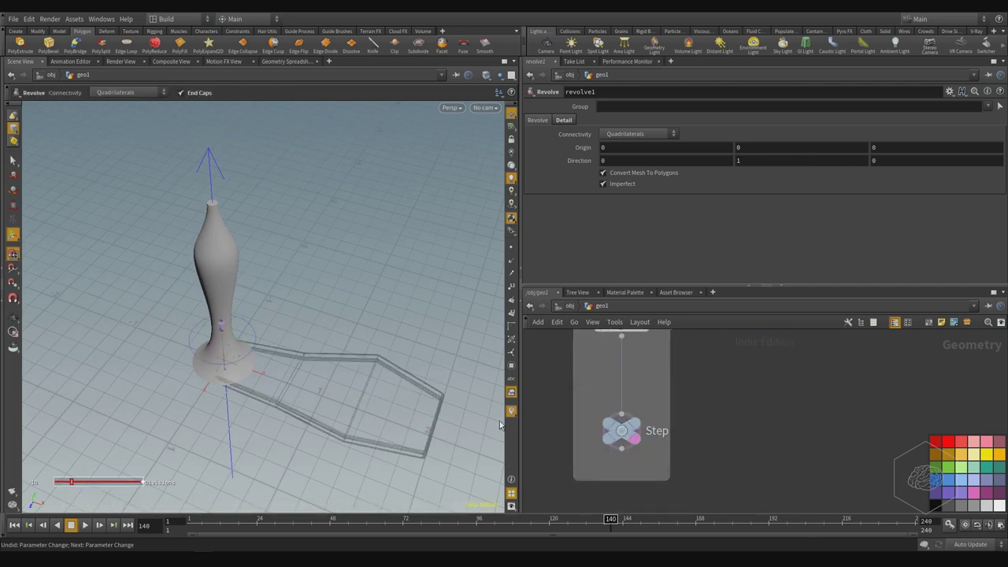
alt+drag(283, 319, 354, 350)
alt+middle_drag(354, 351, 266, 352)
key(Return)
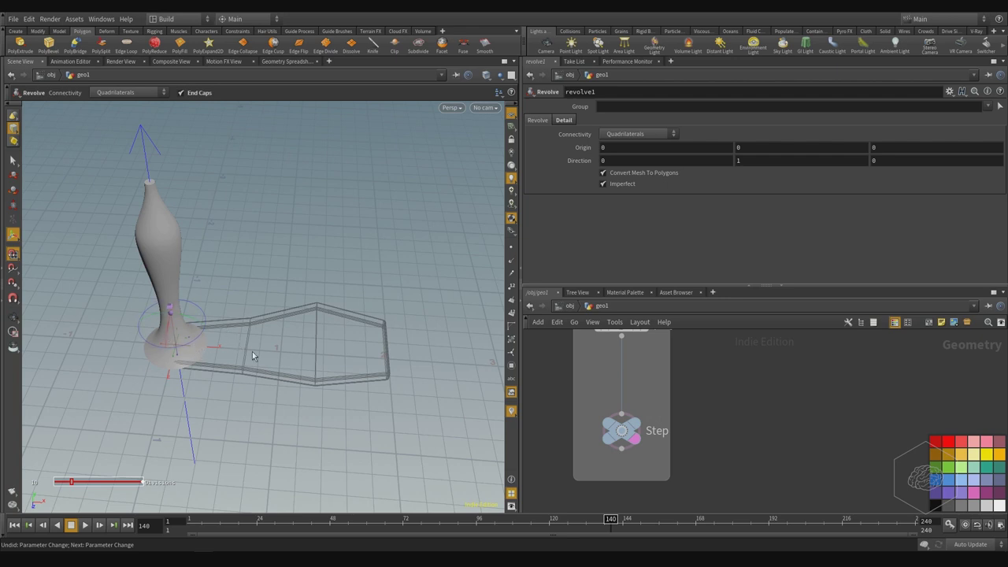
Select curve1 and move its base control point inward to X about 0.214 to narrow the foot
middle_drag(797, 426, 727, 550)
middle_drag(742, 430, 729, 531)
middle_drag(712, 425, 706, 479)
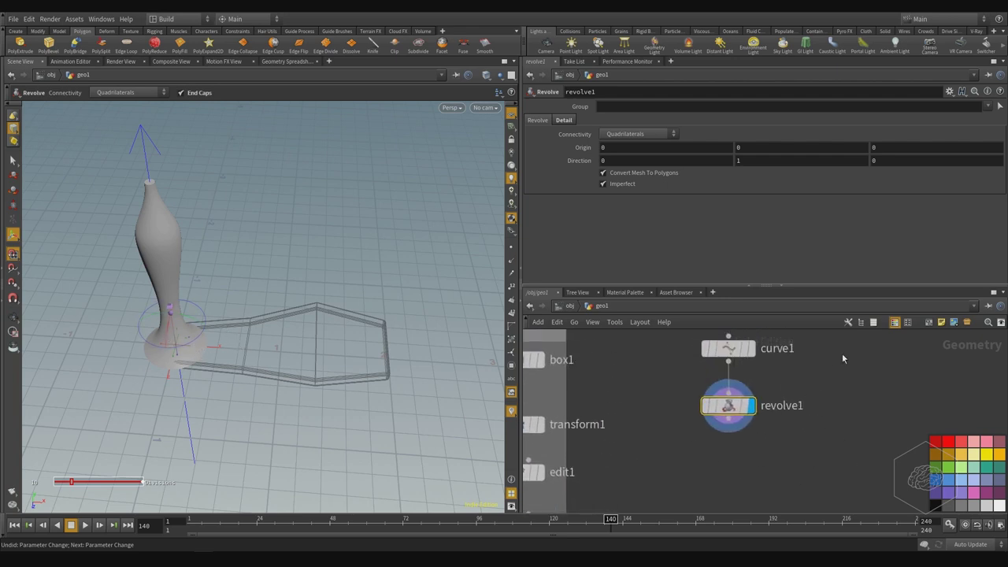
middle_drag(842, 358, 823, 414)
click(723, 406)
alt+drag(238, 305, 264, 291)
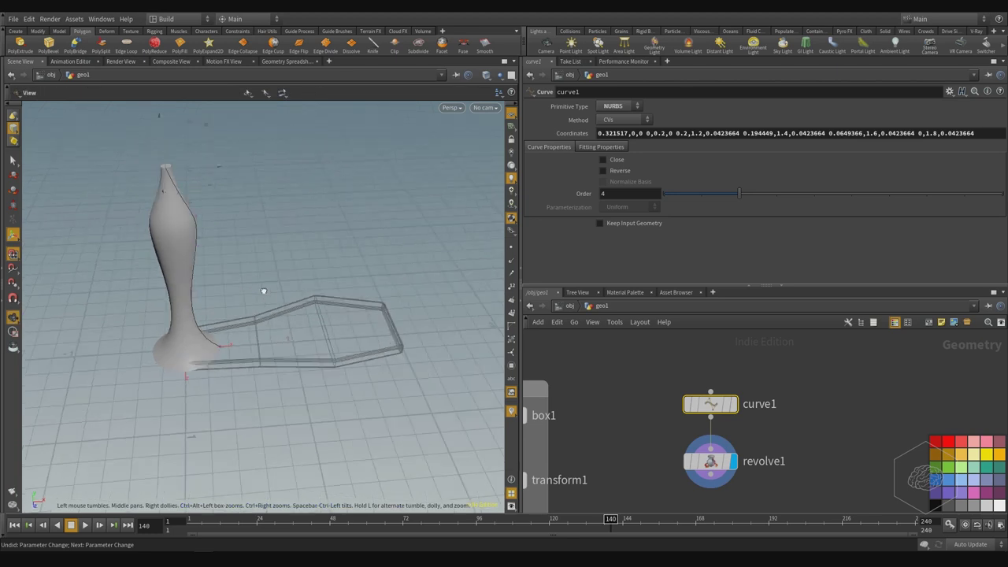
scroll(220, 349, up, 10)
key(Return)
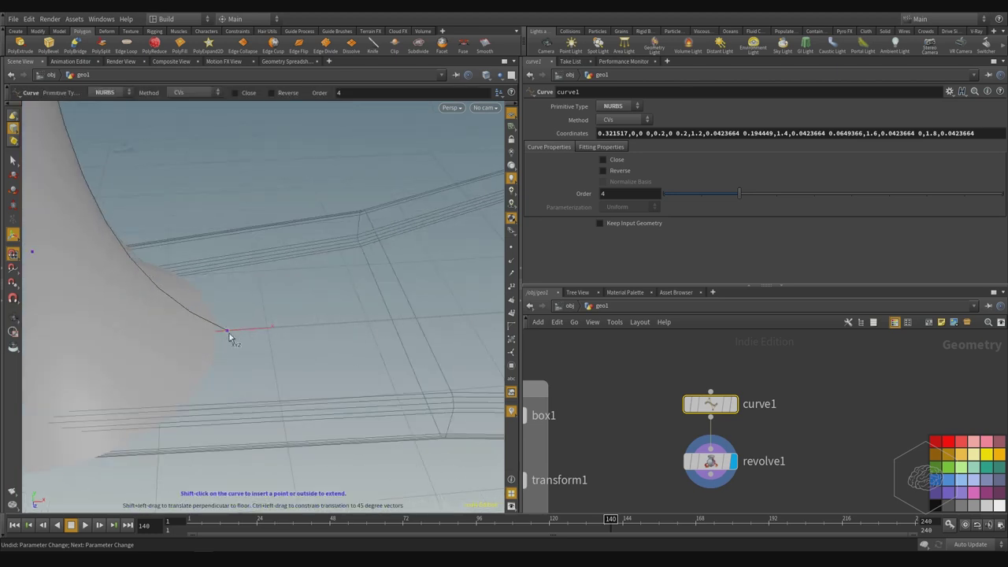
click(229, 333)
drag(256, 327, 263, 271)
key(Escape)
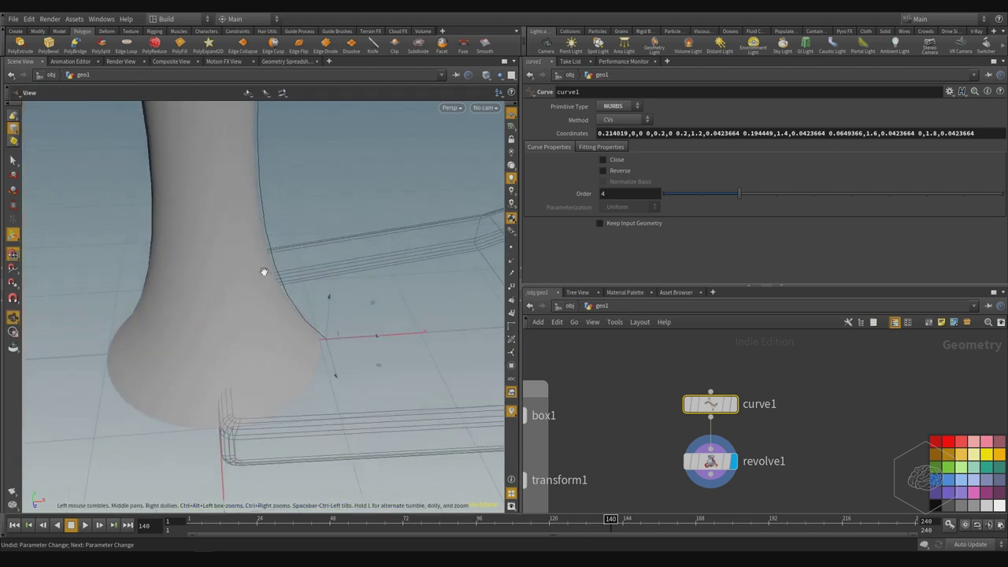
Move curve1's second control point, just above the base, to X about -0.016
key(Return)
drag(250, 256, 225, 255)
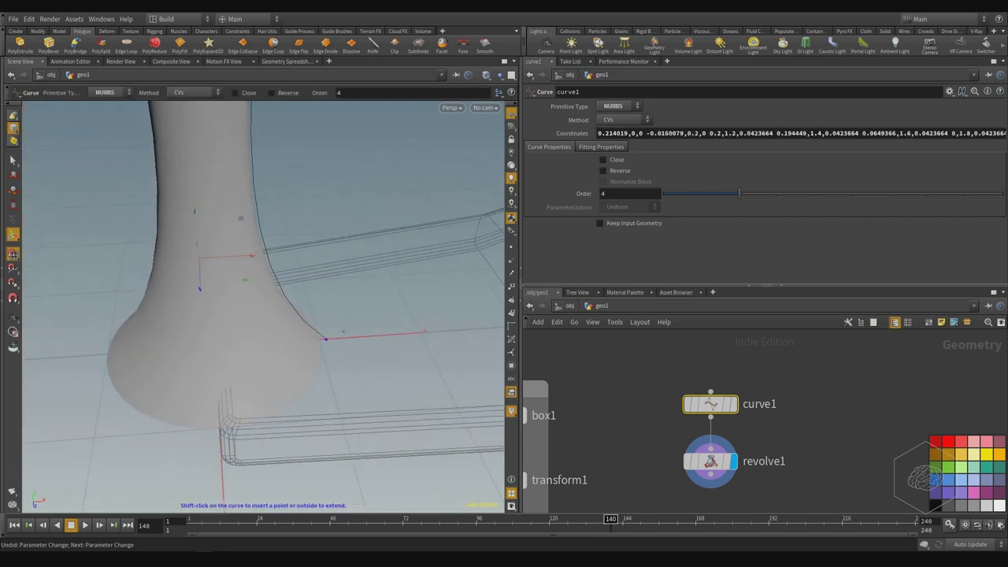
click(323, 339)
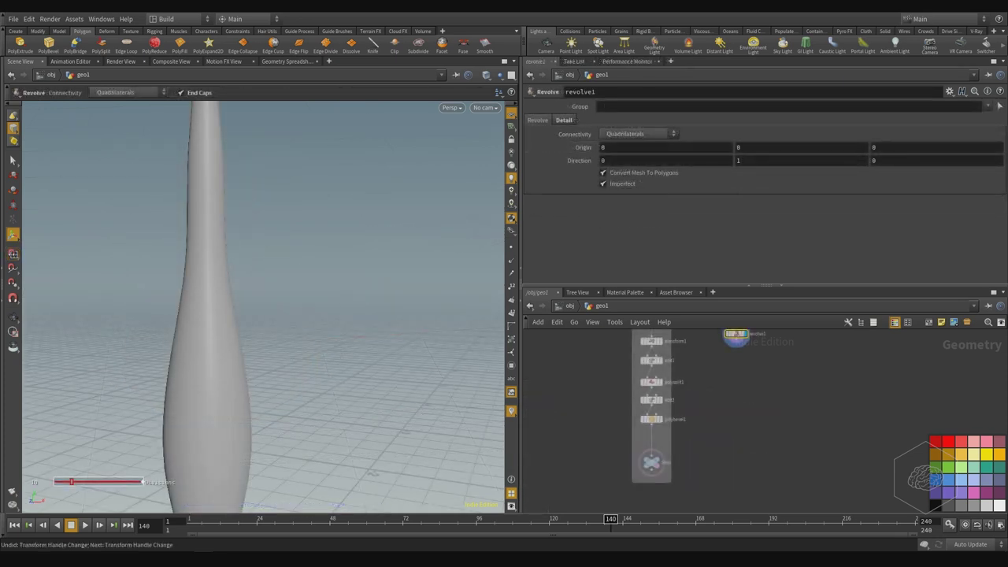
Add a Transform node connected to revolve1's output and place it directly below revolve1
middle_drag(751, 418, 781, 416)
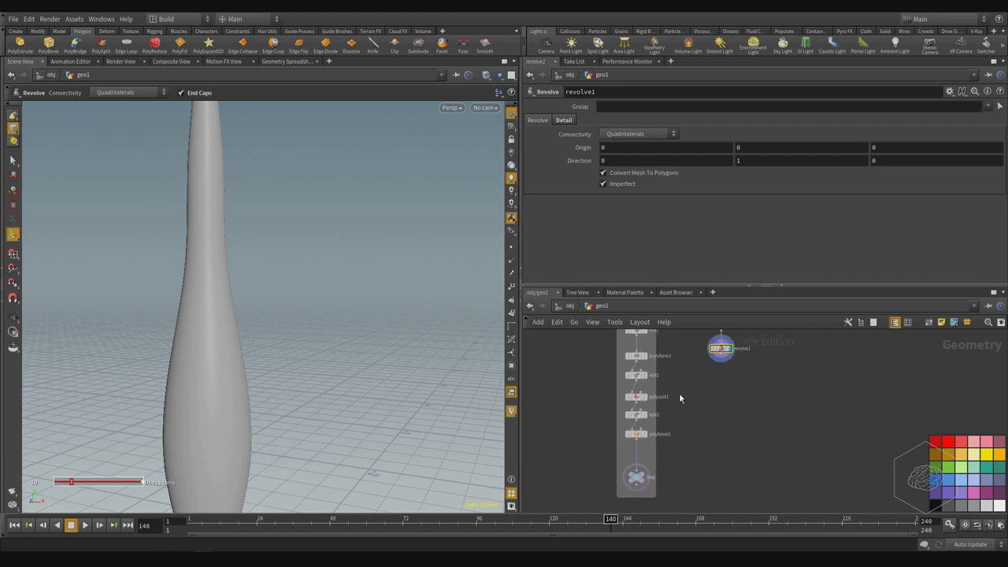
alt+middle_drag(254, 410, 247, 301)
alt+scroll(246, 330, down, 8)
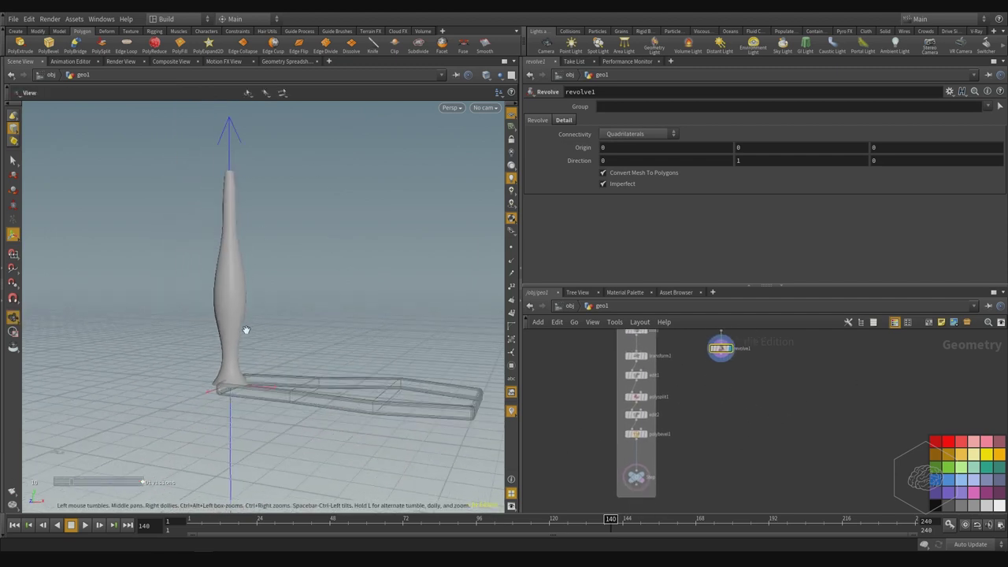
alt+drag(246, 330, 290, 344)
alt+middle_drag(291, 345, 223, 348)
middle_drag(745, 382, 747, 412)
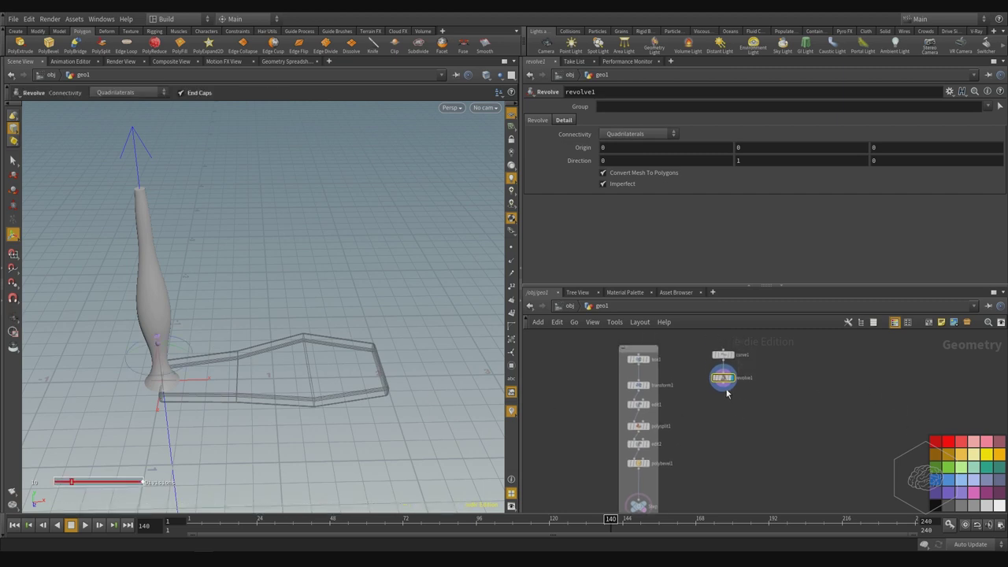
key(Tab)
mouse_move(755, 432)
text(transform)
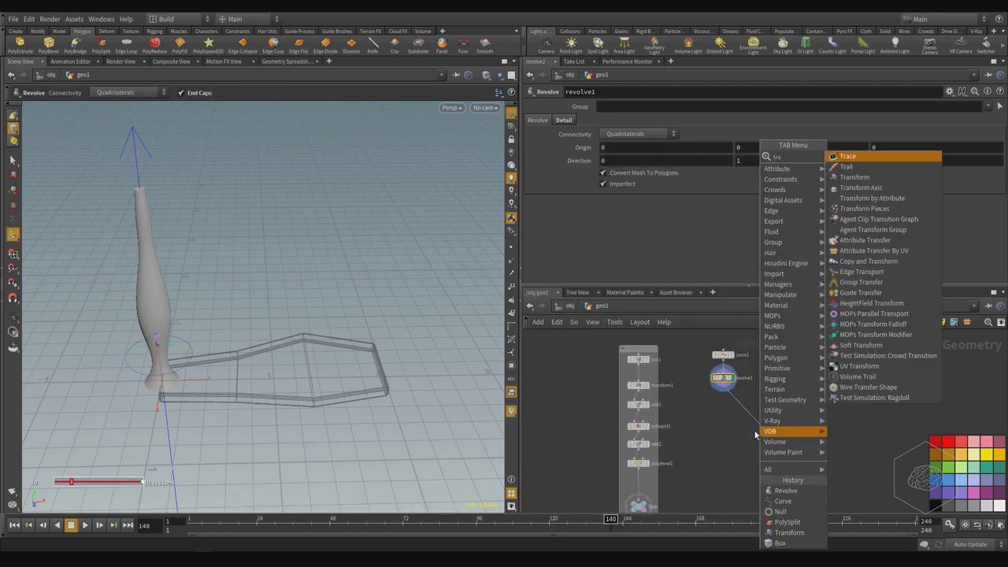
key(Return)
click(754, 433)
scroll(754, 432, up, 4)
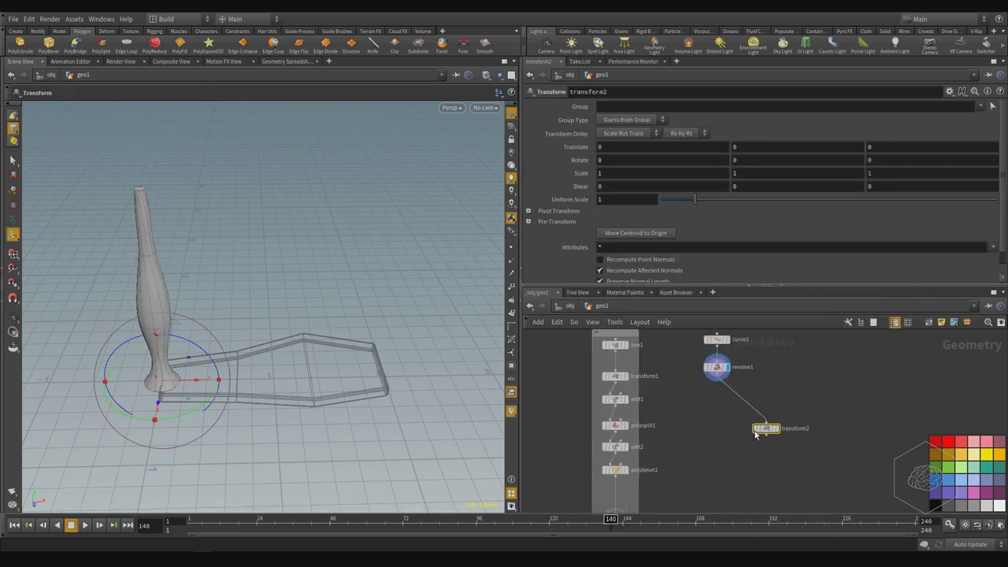
drag(761, 430, 719, 415)
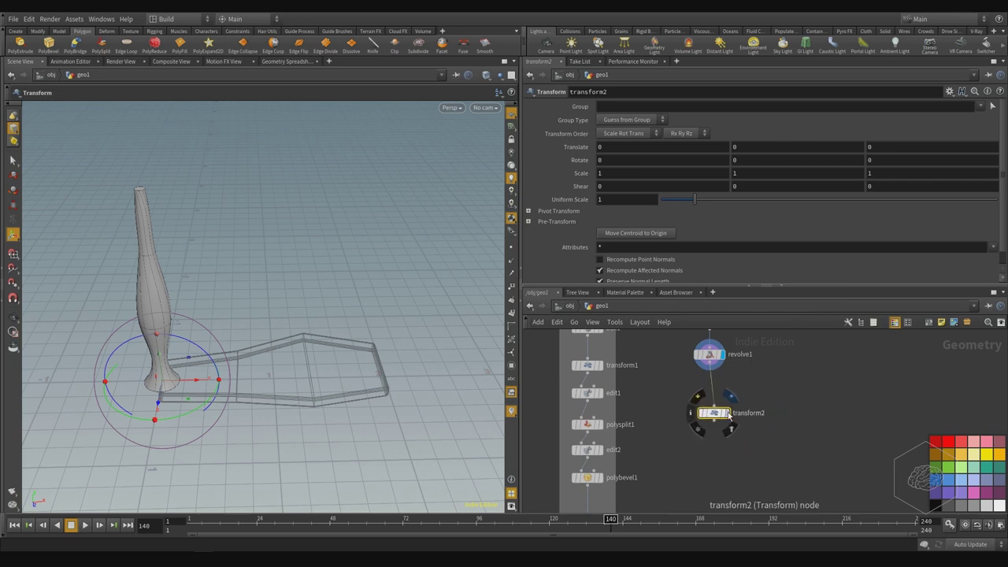
Display the transform2 node and move the revolved shape about 1.735 along X, toward the step's far end
click(720, 413)
drag(181, 382, 452, 371)
scroll(139, 370, up, 15)
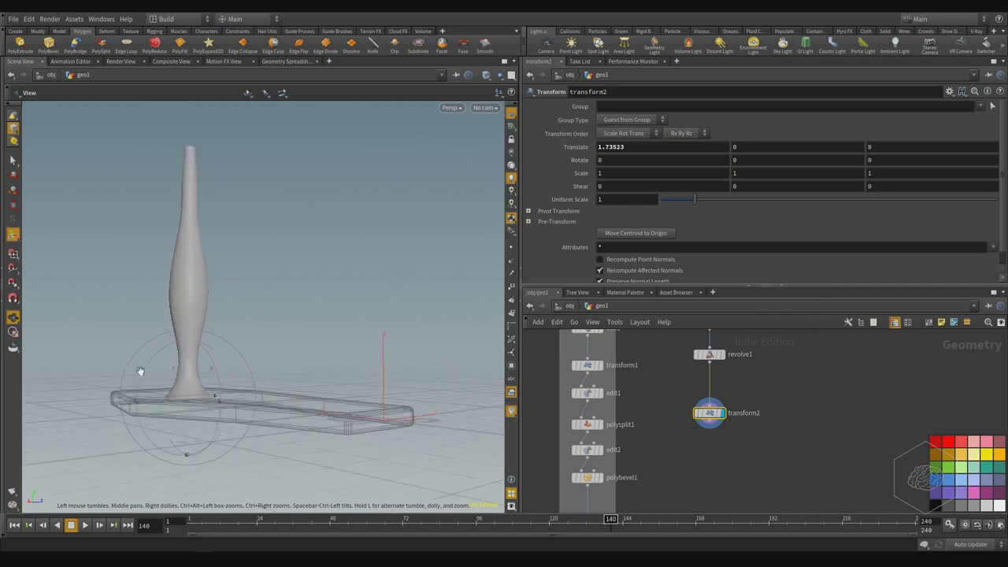
scroll(249, 394, down, 10)
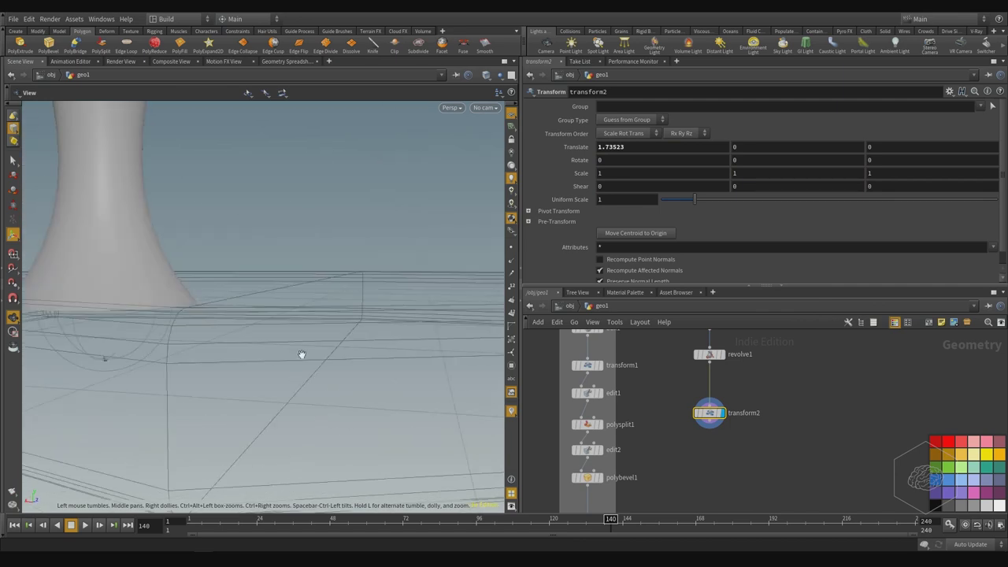
Check the shape's placement from the top, and in the front view raise it about 0.022 along Y into the step
alt+middle_drag(125, 323, 243, 365)
alt+drag(243, 365, 305, 338)
scroll(276, 360, up, 4)
key(Return)
key(space+2)
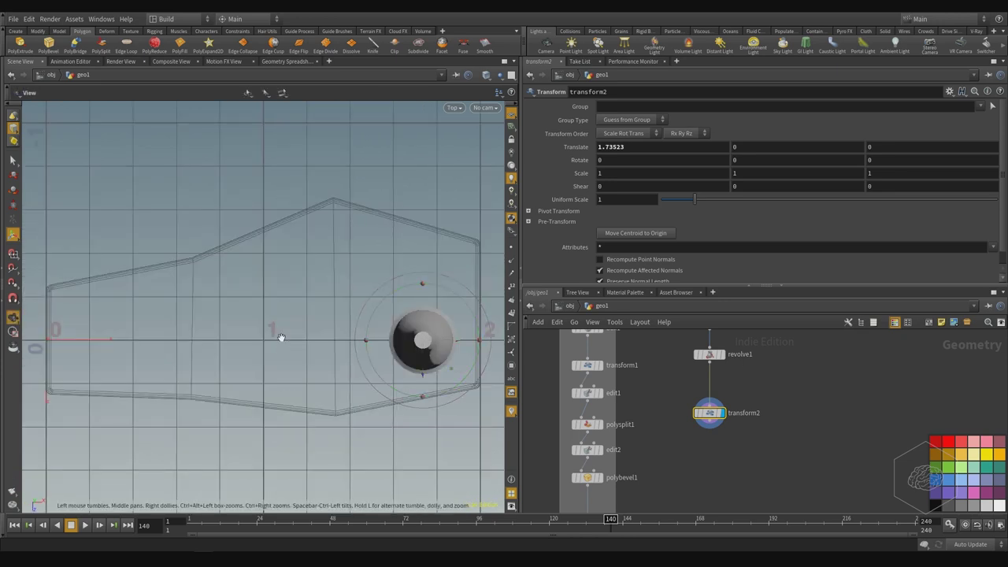
key(space+3)
middle_drag(448, 362, 287, 316)
scroll(353, 385, up, 7)
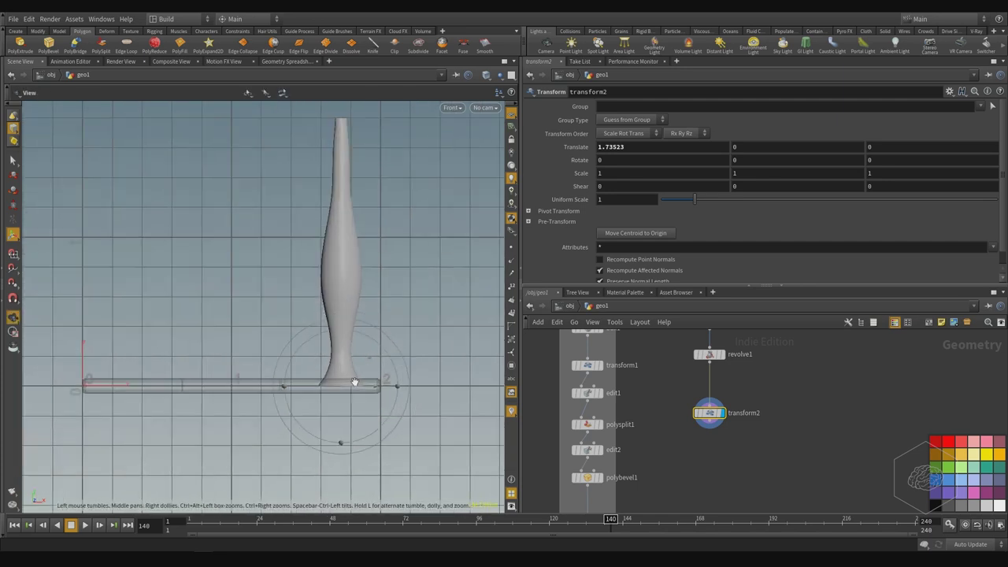
scroll(352, 388, up, 5)
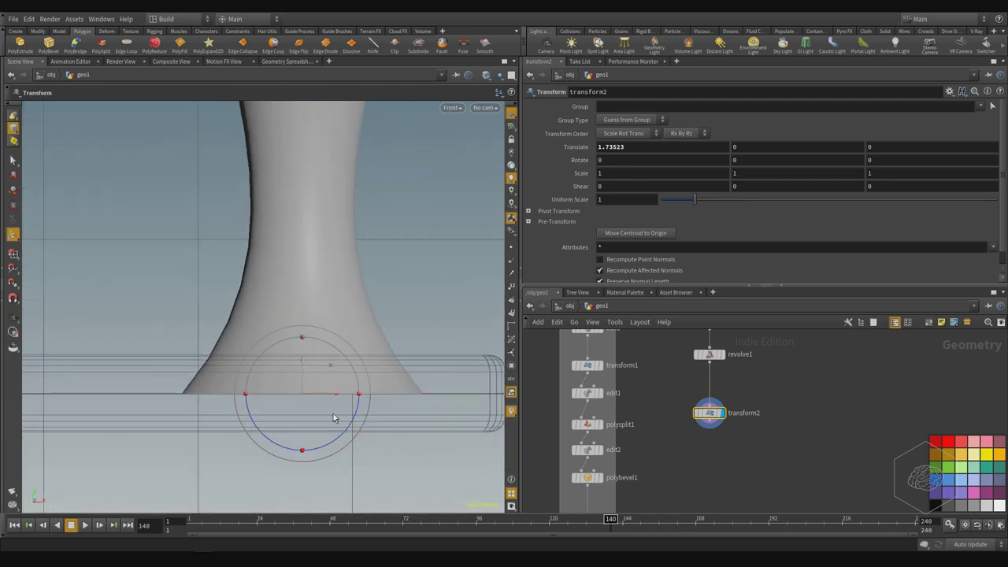
drag(299, 379, 308, 357)
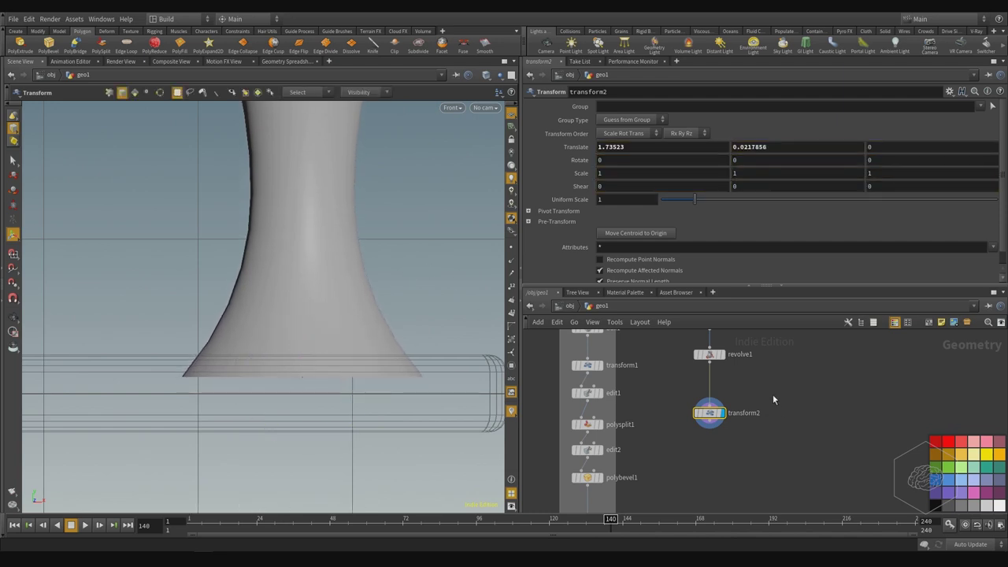
middle_drag(773, 396, 819, 339)
scroll(739, 436, down, 3)
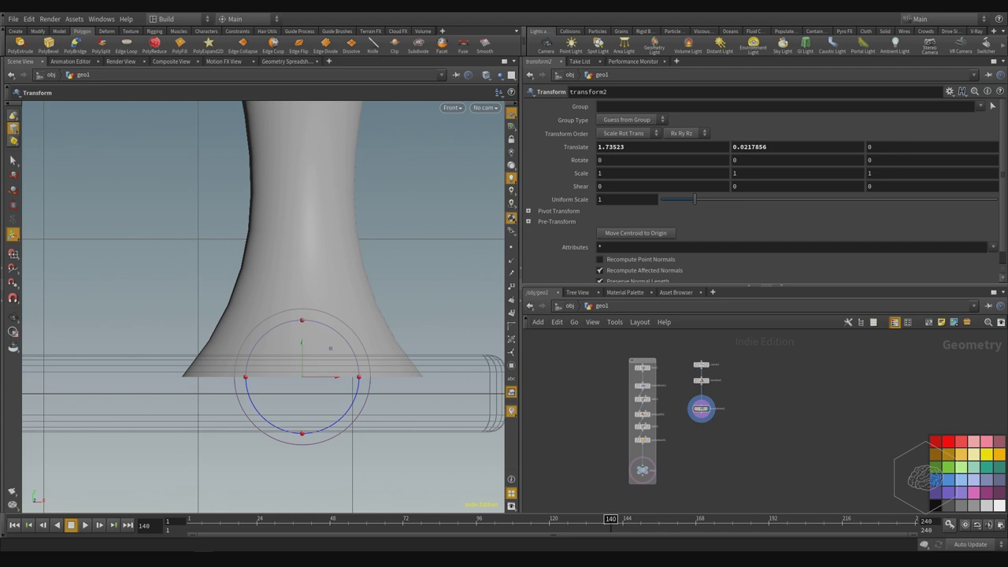
key(Escape)
scroll(387, 308, down, 10)
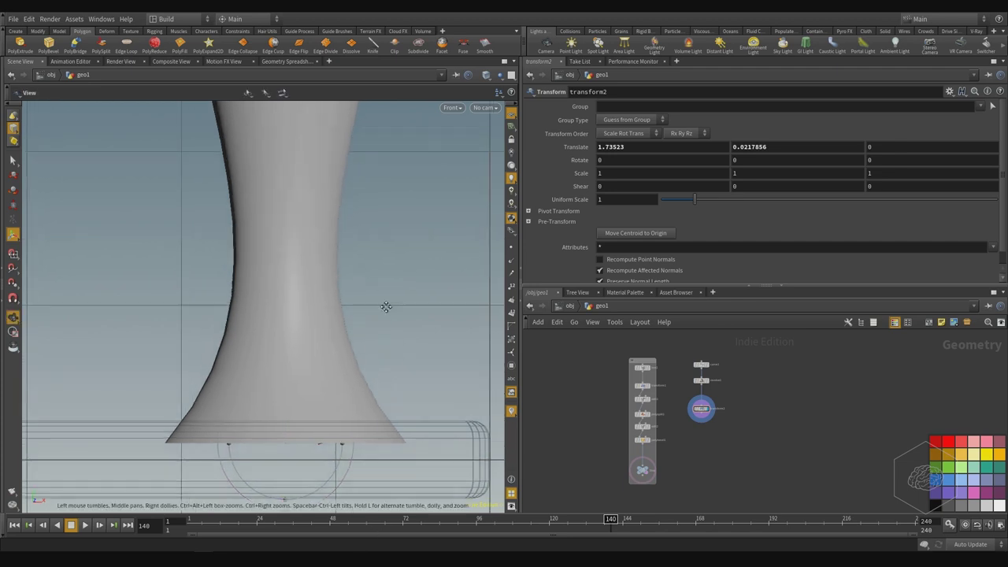
key(Return)
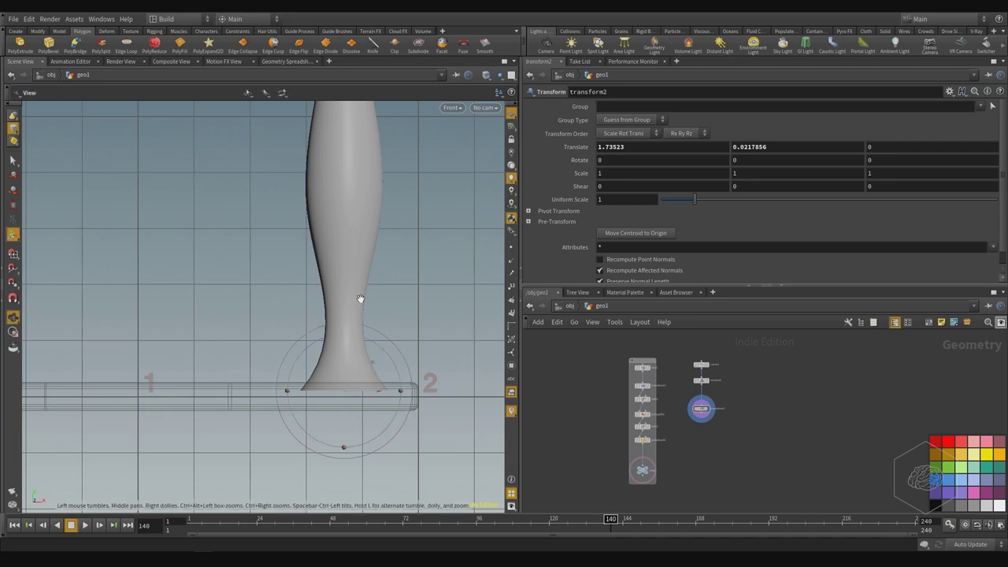
scroll(387, 370, down, 6)
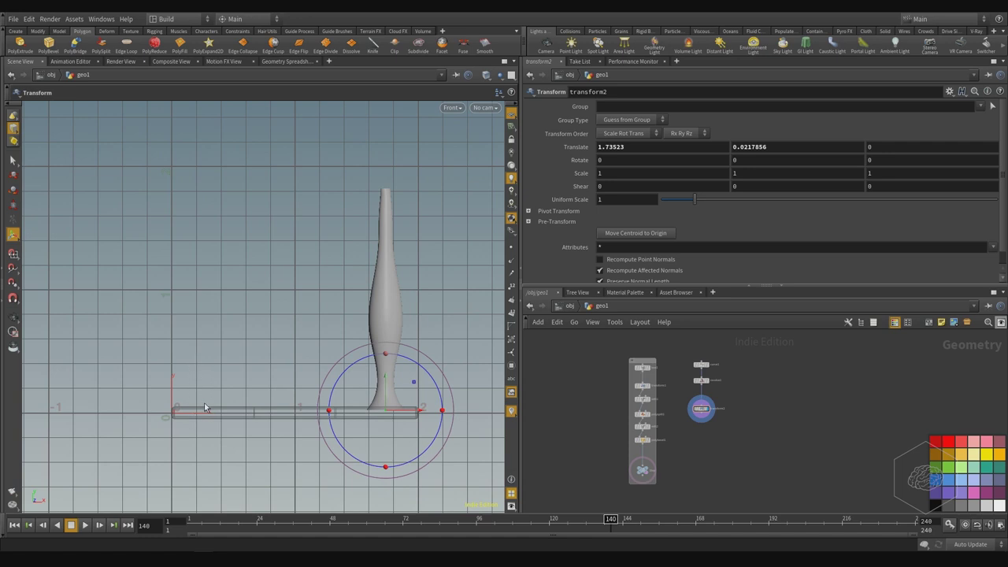
alt+middle_drag(288, 288, 245, 312)
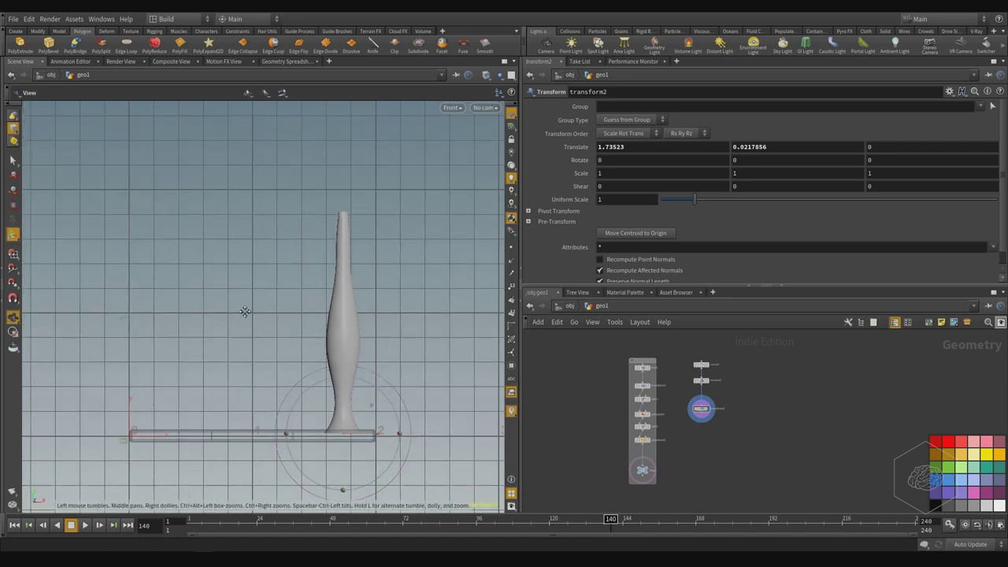
alt+middle_drag(256, 354, 227, 301)
key(Return)
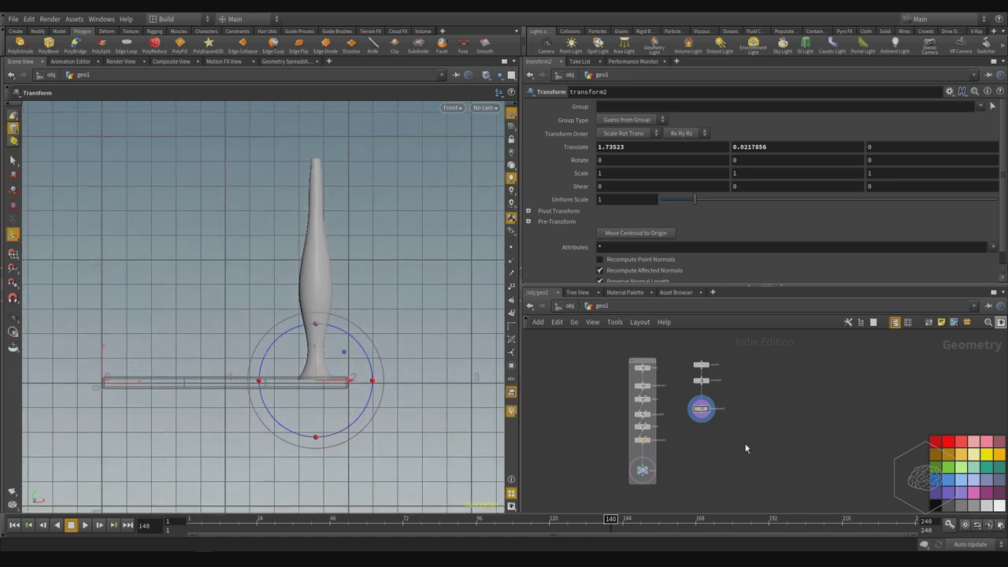
middle_drag(746, 449, 727, 393)
key(Tab)
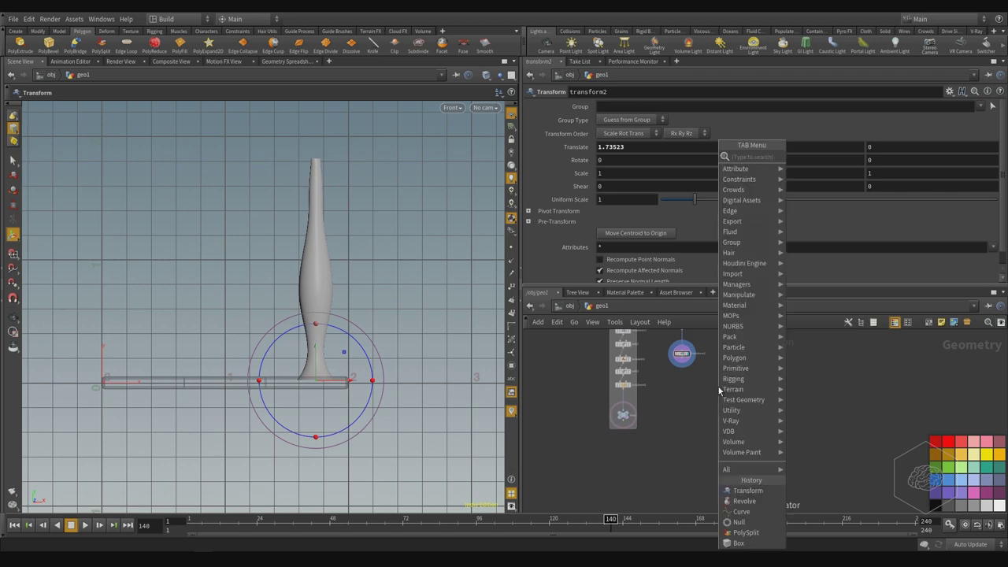
key(Escape)
scroll(653, 361, up, 3)
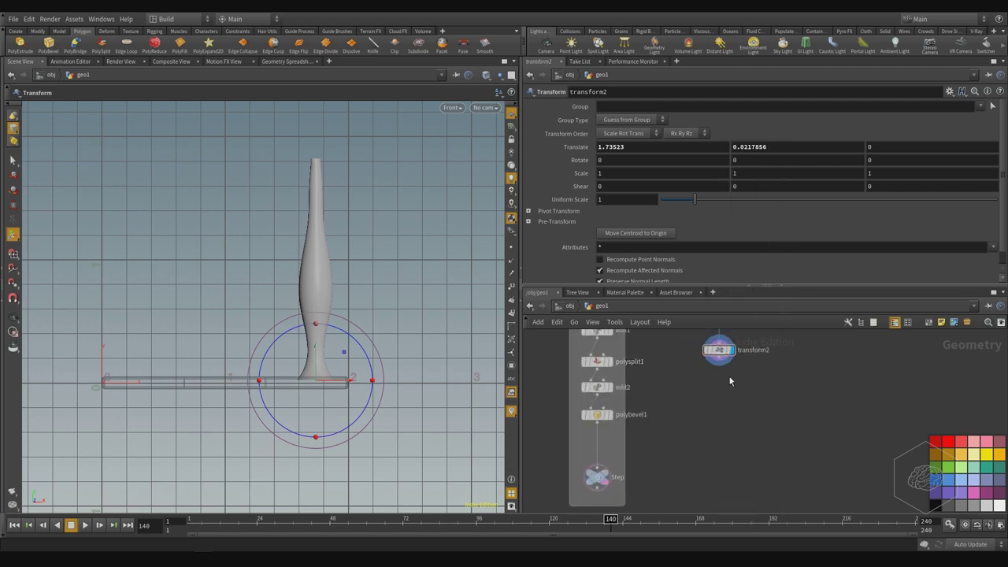
middle_drag(729, 381, 699, 468)
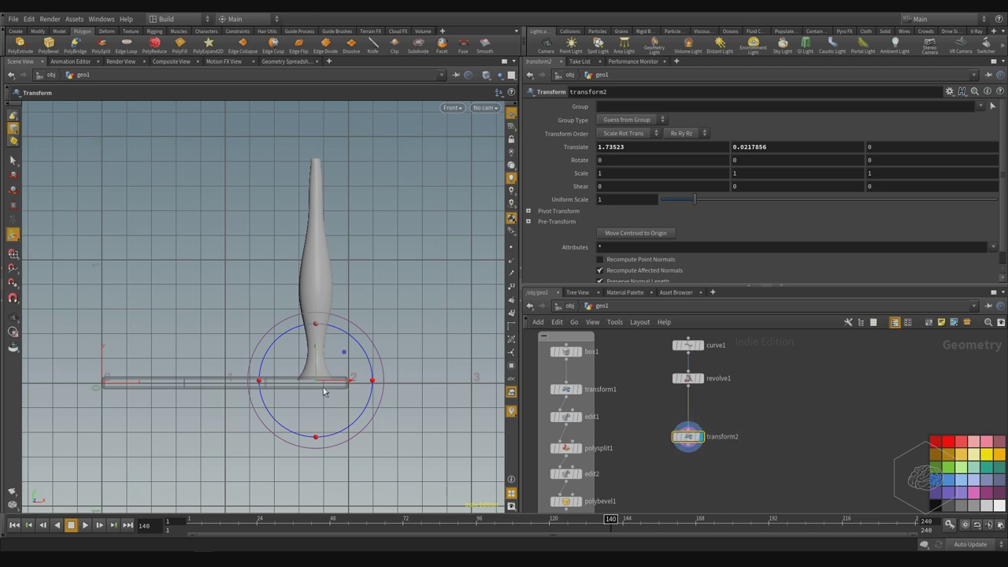
Move the revolved baluster along X to about 0.183, onto the step's narrow end, and check its placement in perspective
scroll(135, 376, up, 2)
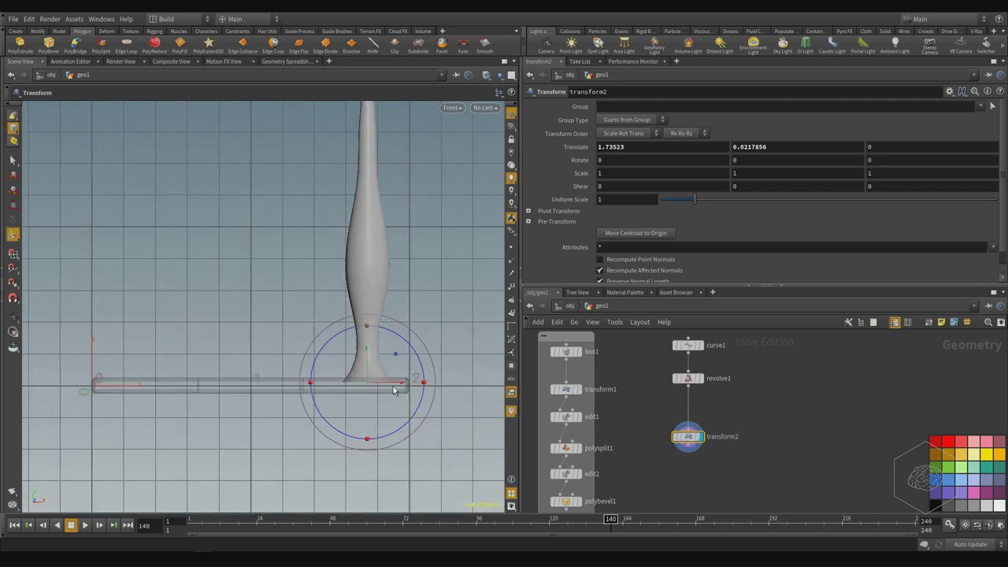
drag(394, 389, 145, 393)
middle_drag(208, 266, 243, 313)
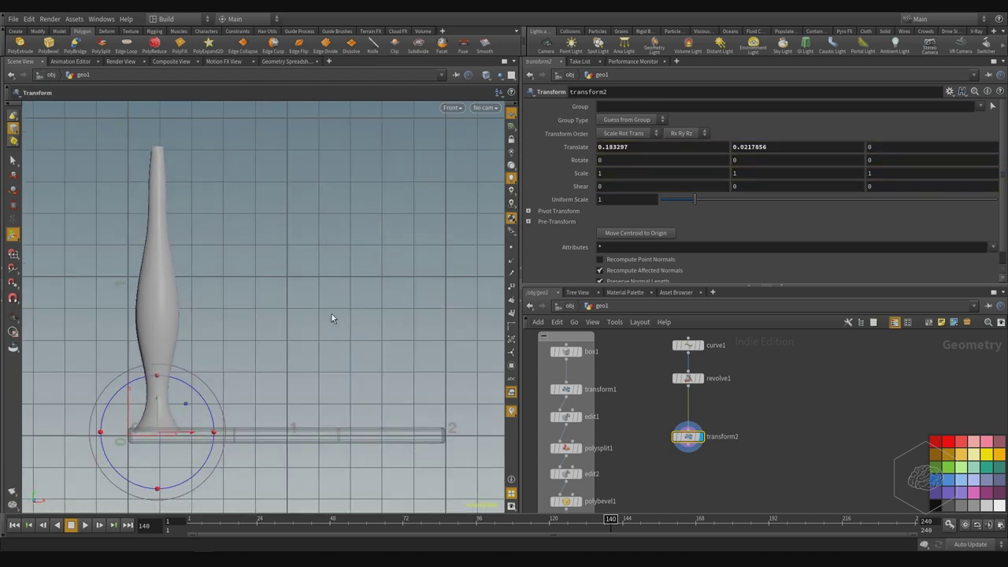
key(space+1)
alt+drag(365, 252, 187, 317)
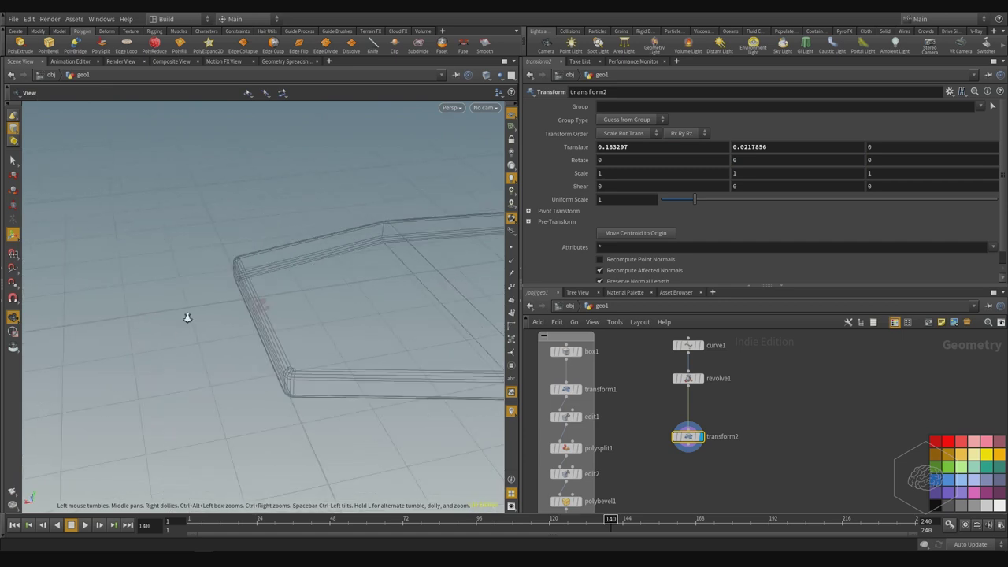
scroll(446, 247, down, 4)
middle_drag(446, 246, 365, 270)
scroll(389, 272, up, 4)
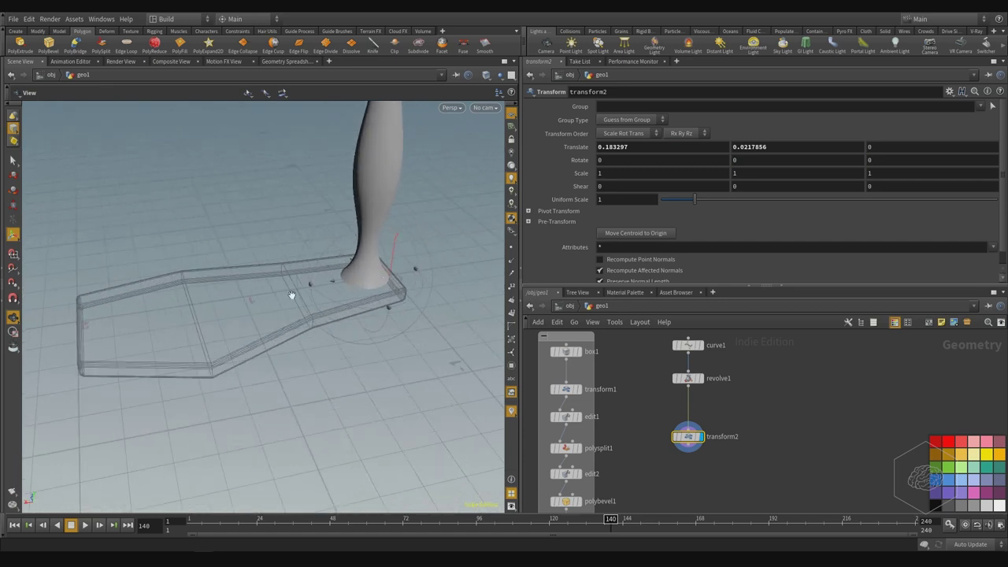
middle_drag(251, 307, 216, 399)
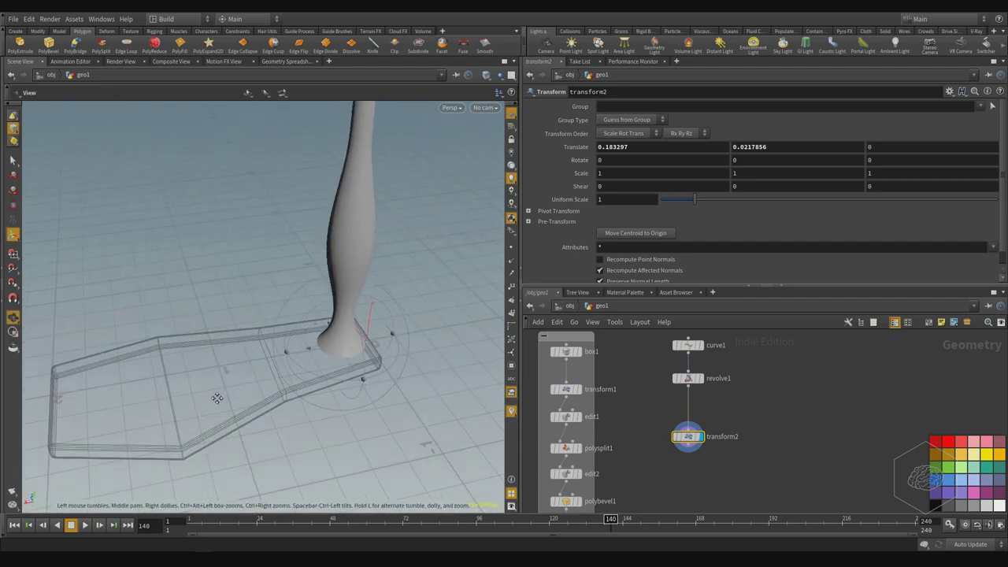
drag(216, 398, 285, 394)
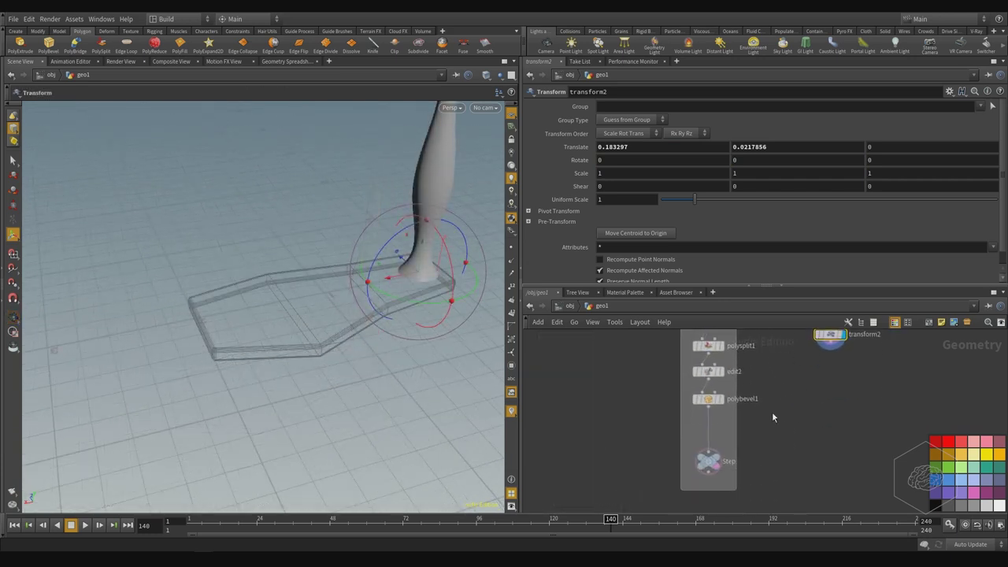
Display and select the polybevel1 node in the step's node chain
mouse_move(740, 454)
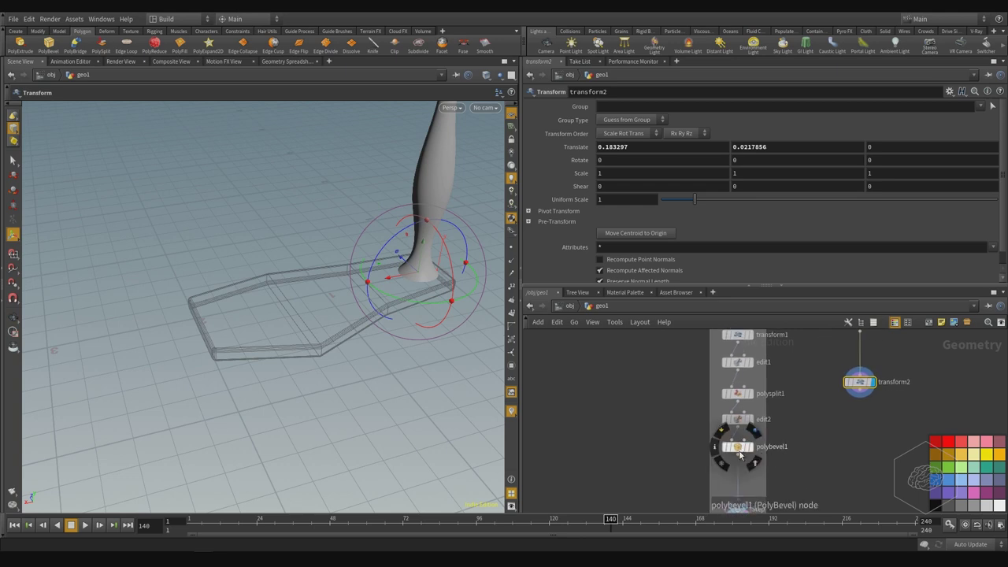
click(741, 400)
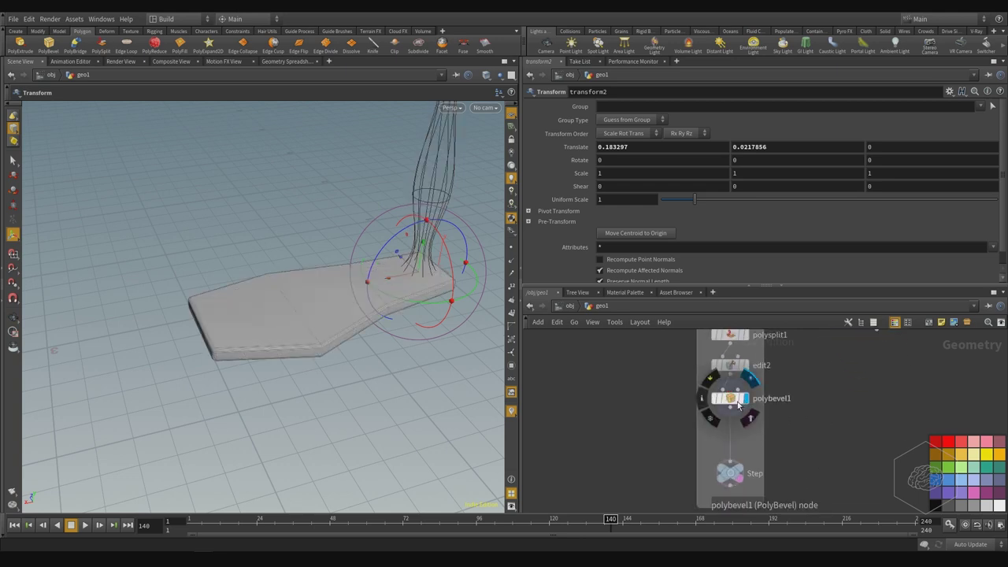
click(737, 402)
alt+drag(238, 314, 201, 348)
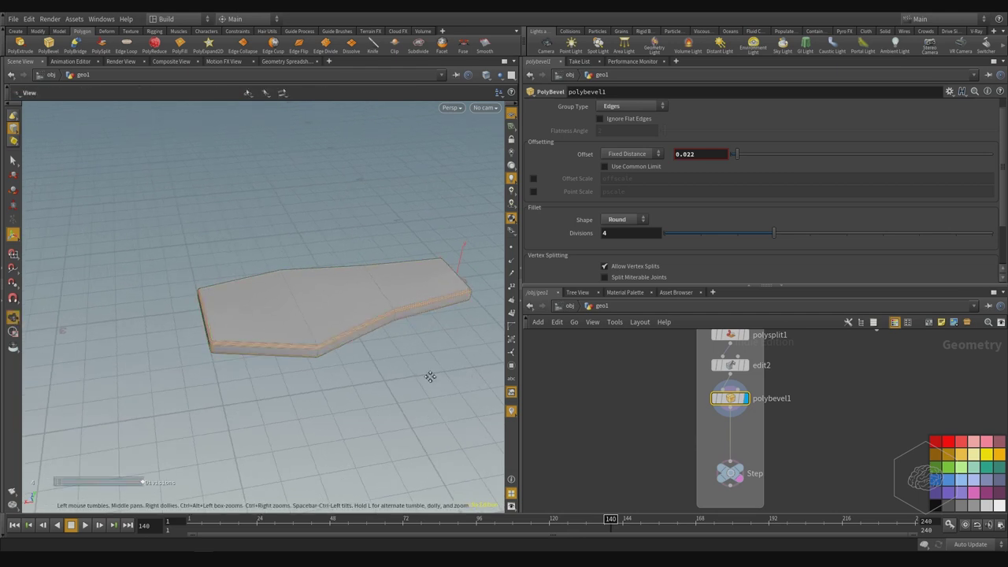
alt+middle_drag(430, 376, 383, 392)
alt+scroll(383, 392, down, 3)
middle_drag(847, 380, 825, 400)
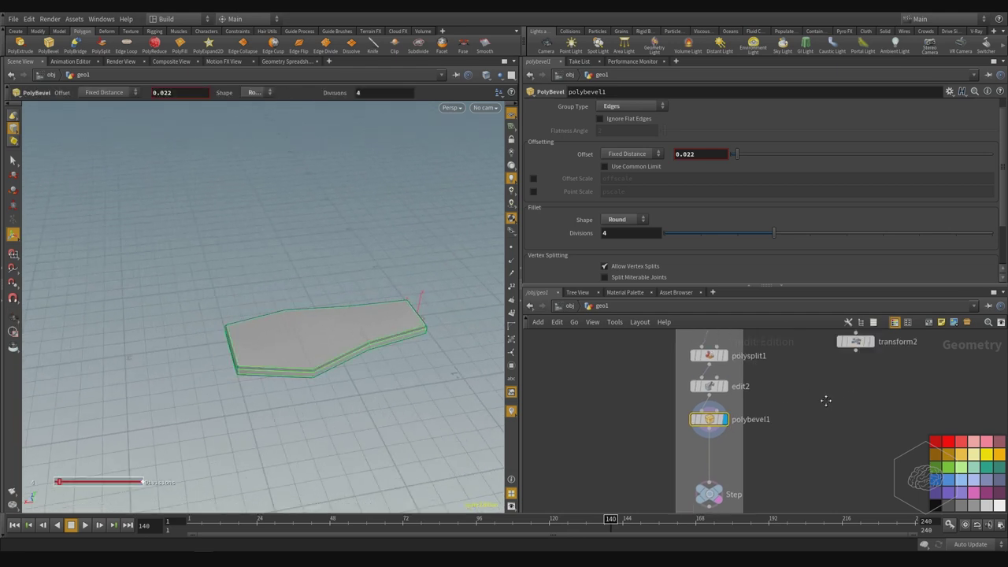
key(Tab)
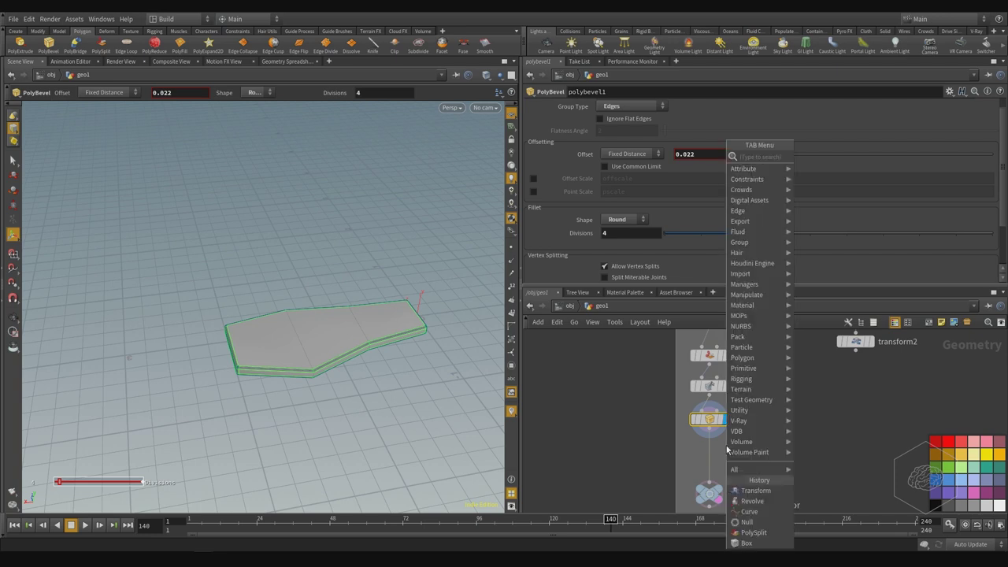
key(Escape)
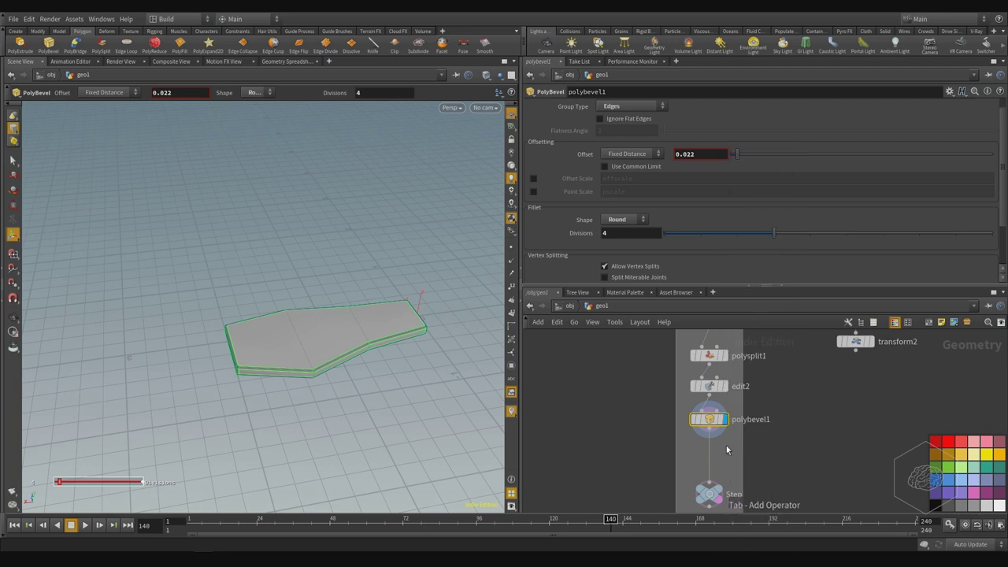
In point selection mode, select the step's wide-end points and the adjacent corner points, and move them about 0.142 along X
click(12, 160)
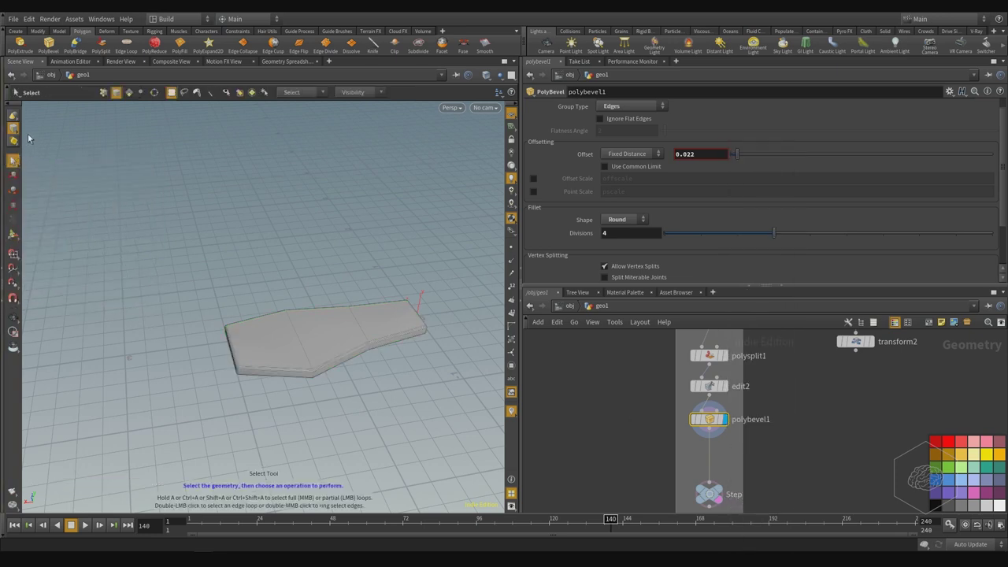
click(11, 128)
click(32, 135)
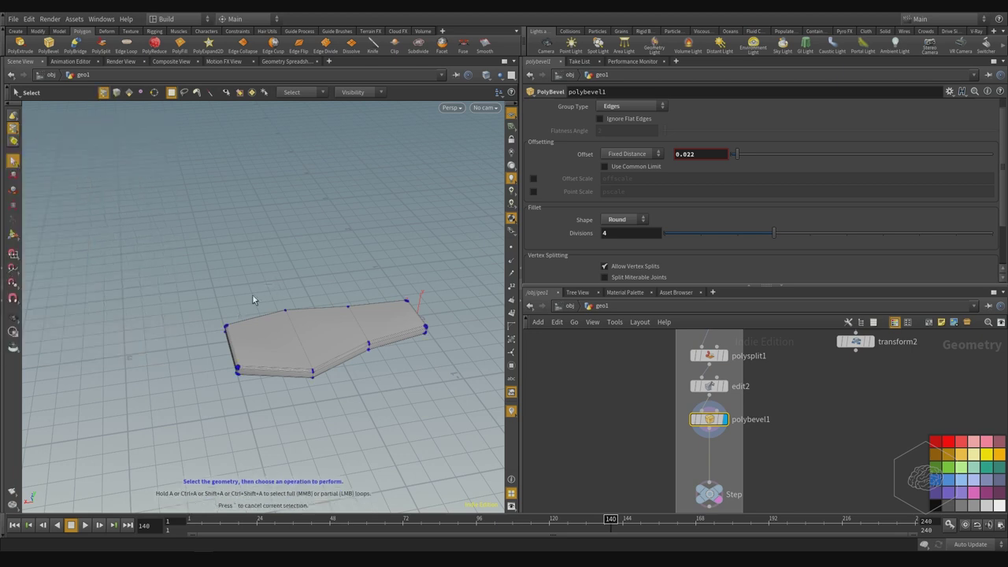
drag(273, 284, 182, 423)
alt+drag(186, 422, 318, 388)
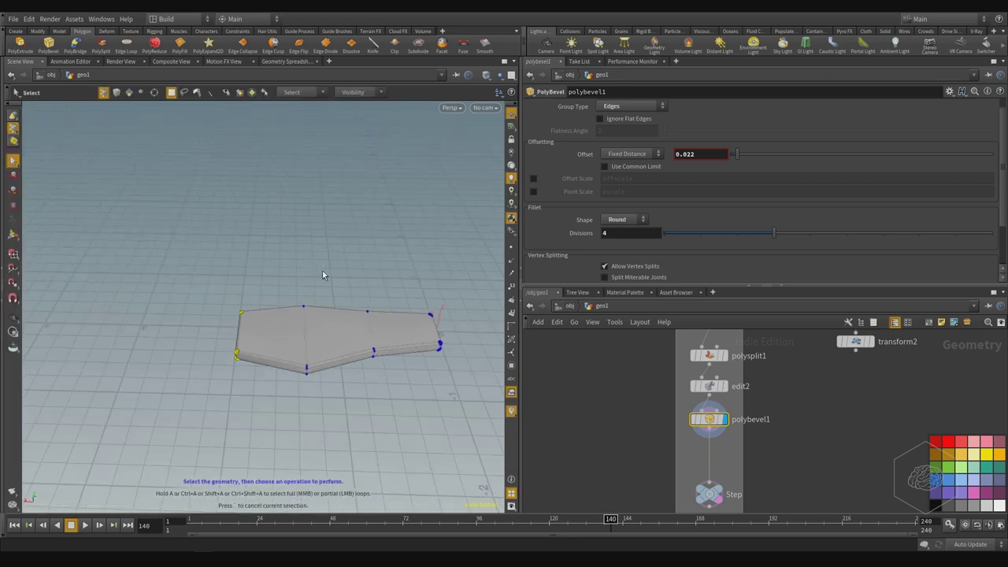
drag(322, 265, 168, 417)
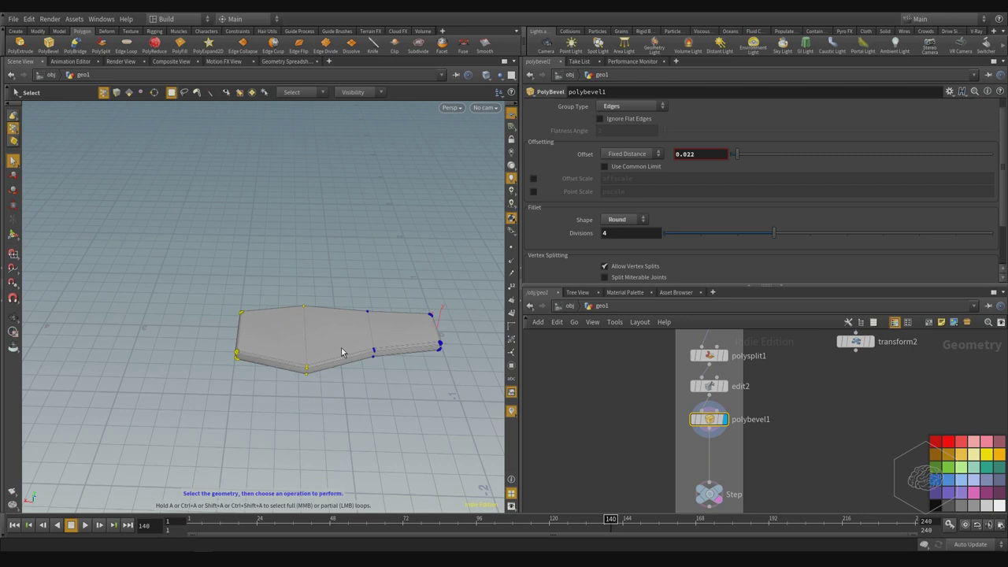
key(t)
mouse_move(259, 340)
mouse_down()
mouse_move(232, 342)
mouse_move(241, 340)
mouse_up()
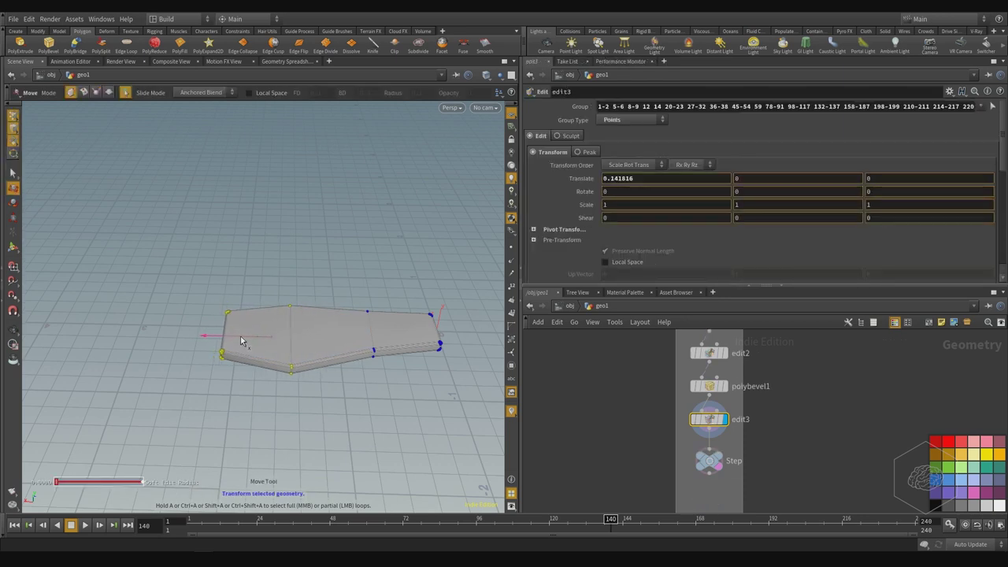
Move only the points of the step's outermost wide edge about 0.164 further along X
drag(243, 243, 160, 407)
drag(204, 337, 188, 337)
alt+drag(356, 410, 446, 403)
key(t)
middle_drag(849, 438, 793, 435)
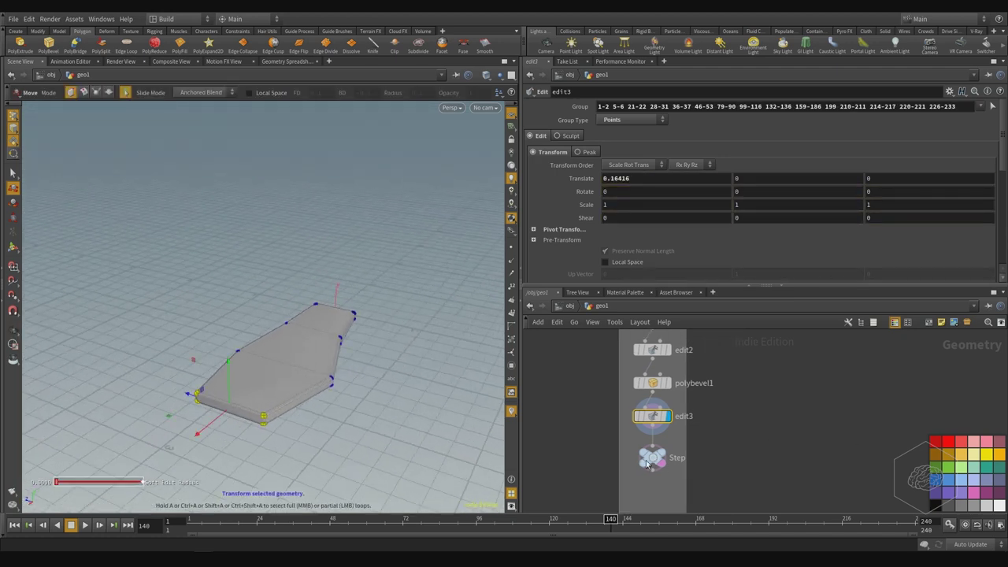
Turn off the Step node's template flag and inspect the lengthened step on the Step and edit3 nodes
mouse_move(664, 463)
click(671, 437)
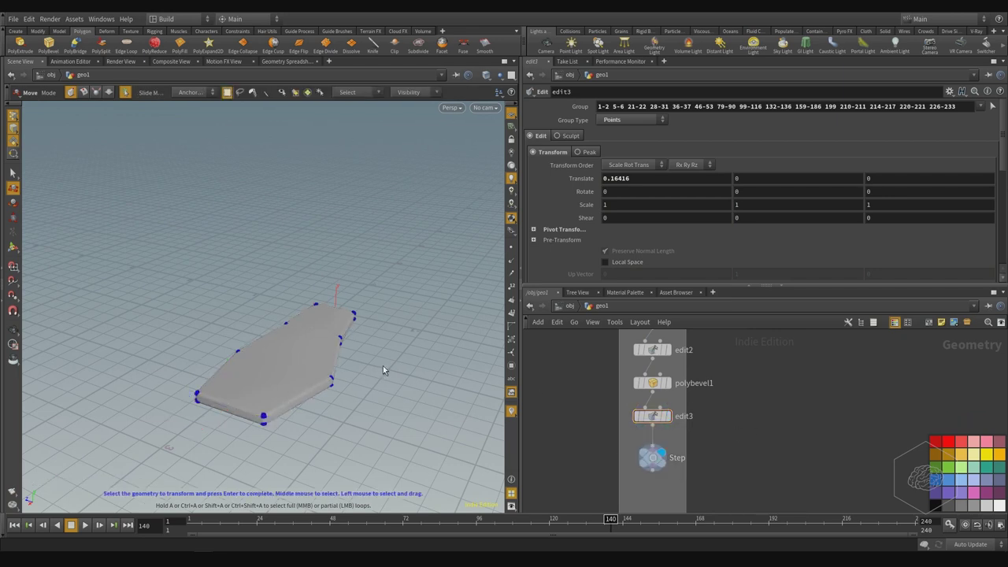
click(668, 416)
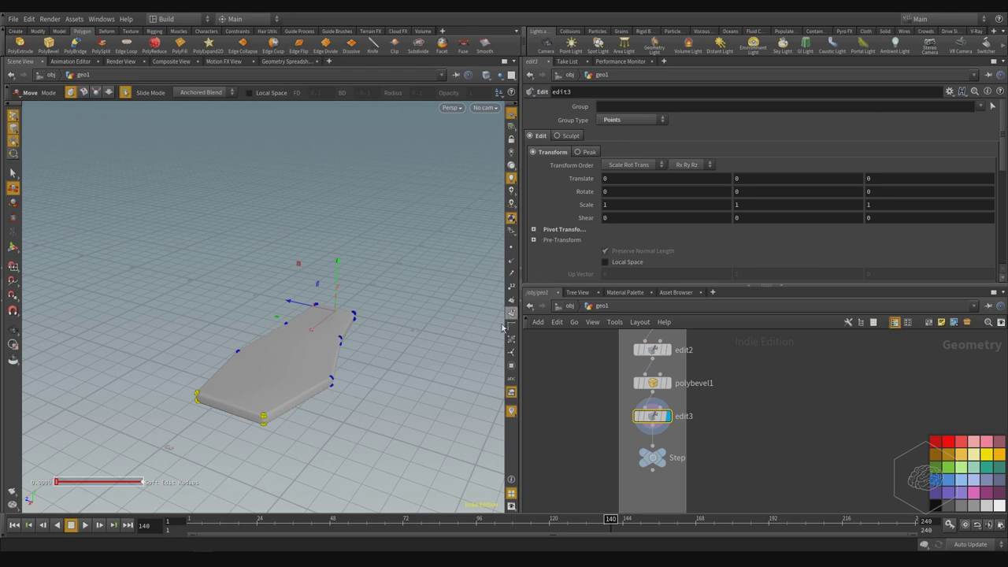
alt+drag(415, 358, 372, 362)
middle_drag(795, 400, 691, 476)
scroll(686, 482, down, 2)
scroll(692, 441, up, 2)
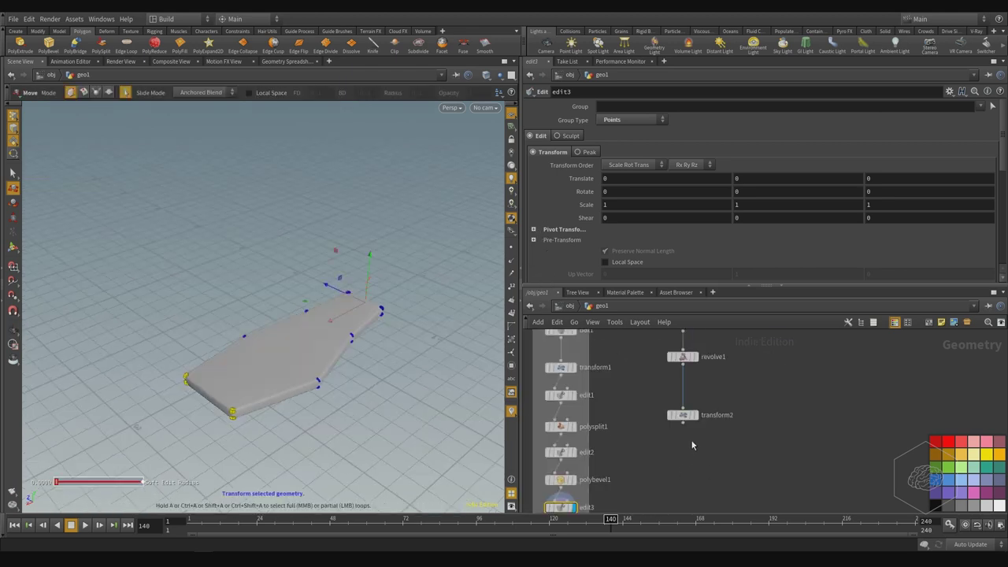
Select the transform2 node, display it and turn on its template flag
click(685, 411)
click(695, 410)
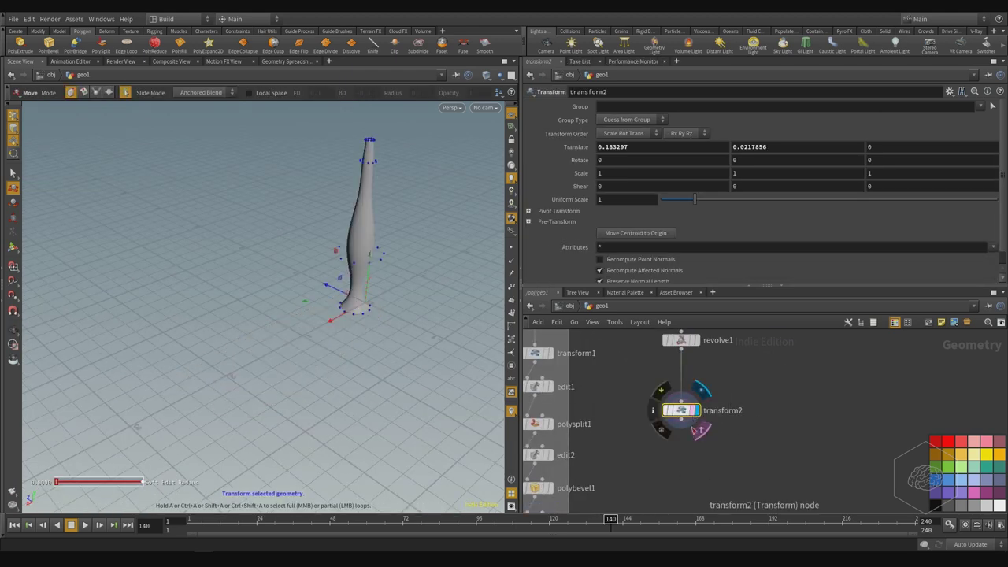
middle_drag(695, 461, 752, 492)
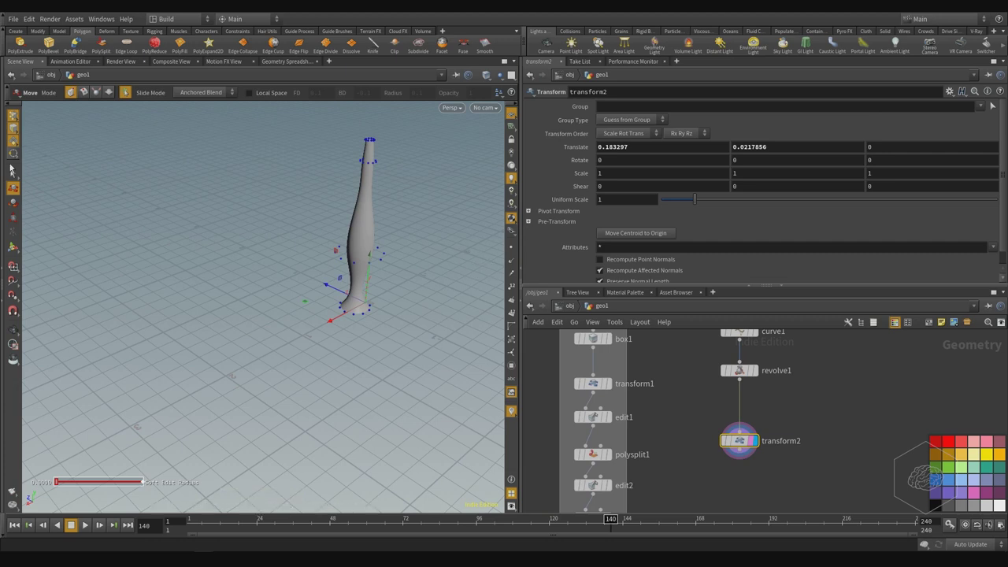
Switch the selection mode to primitives and display the Step node alongside the templated baluster
click(12, 172)
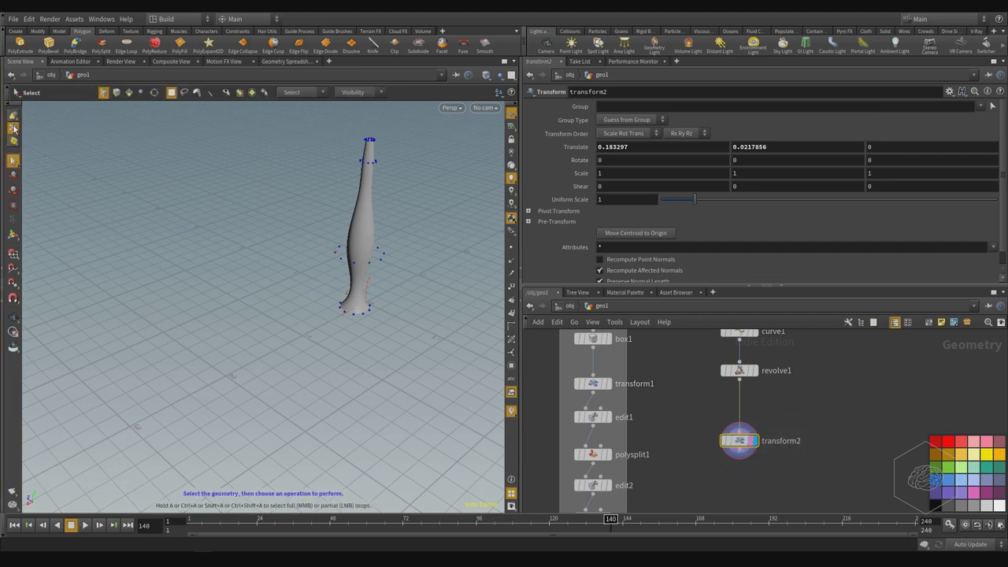
click(14, 128)
click(36, 152)
middle_drag(675, 478, 685, 438)
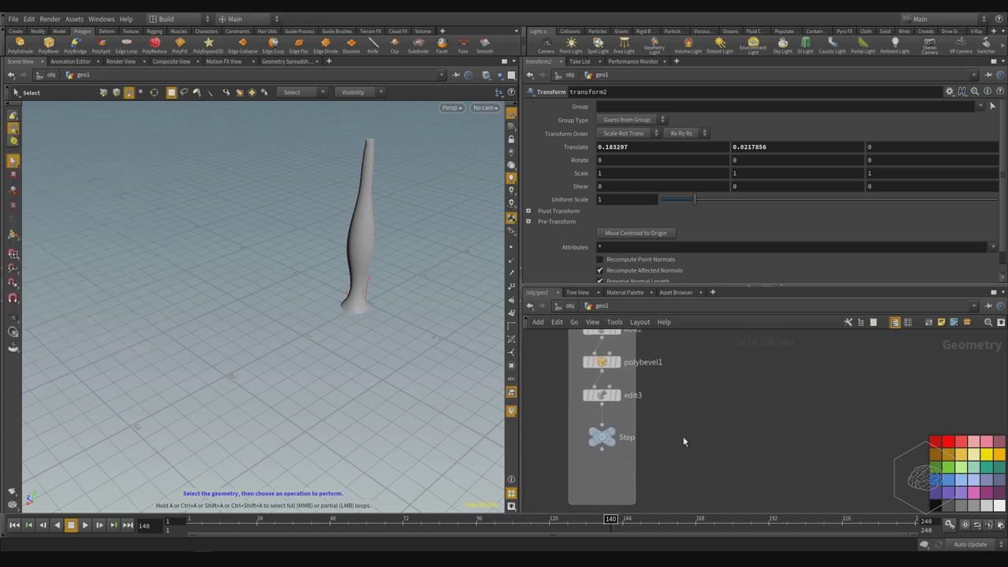
click(613, 433)
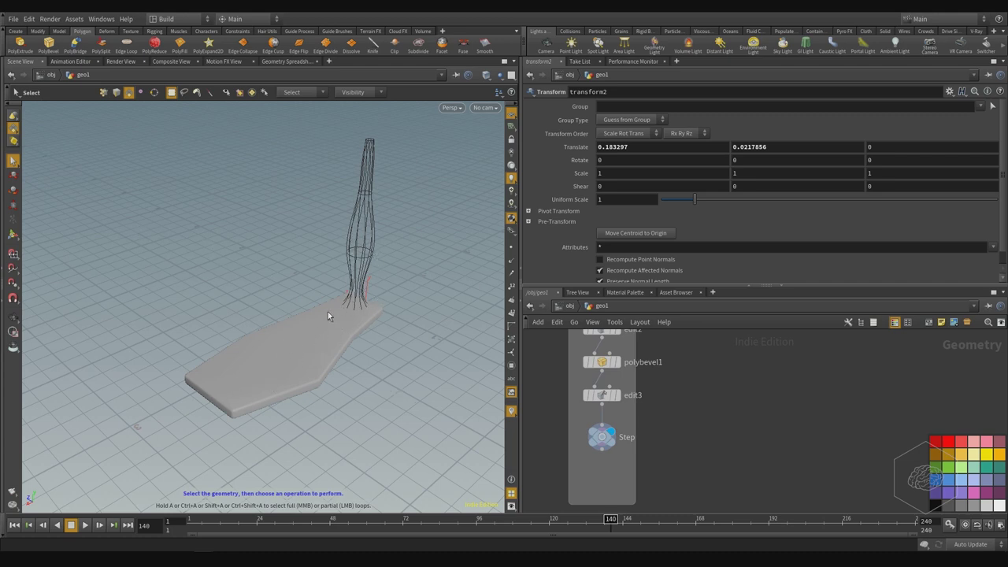
Browse the copy operators and add a Copy and Transform node to the network near transform2
scroll(599, 393, down, 6)
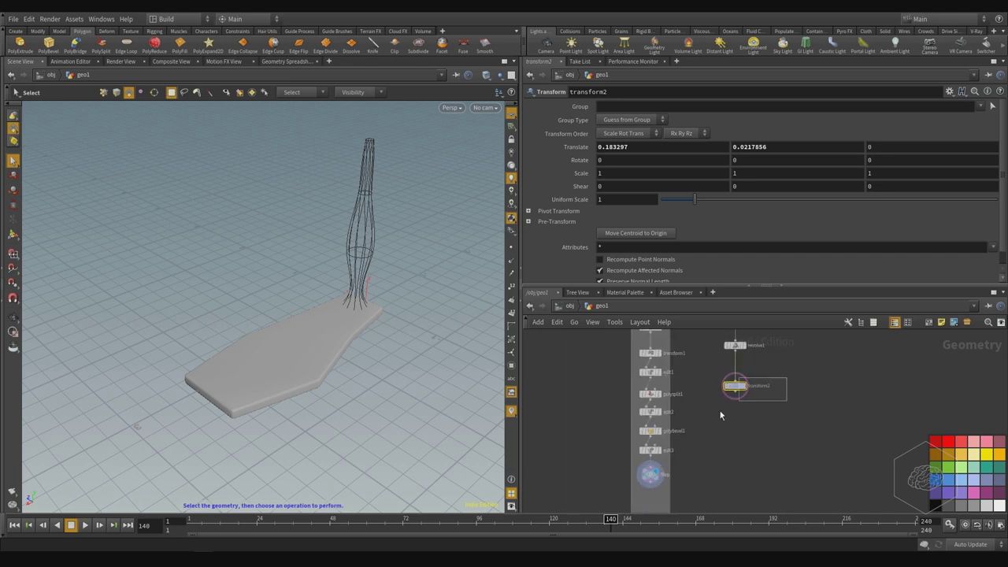
key(Tab)
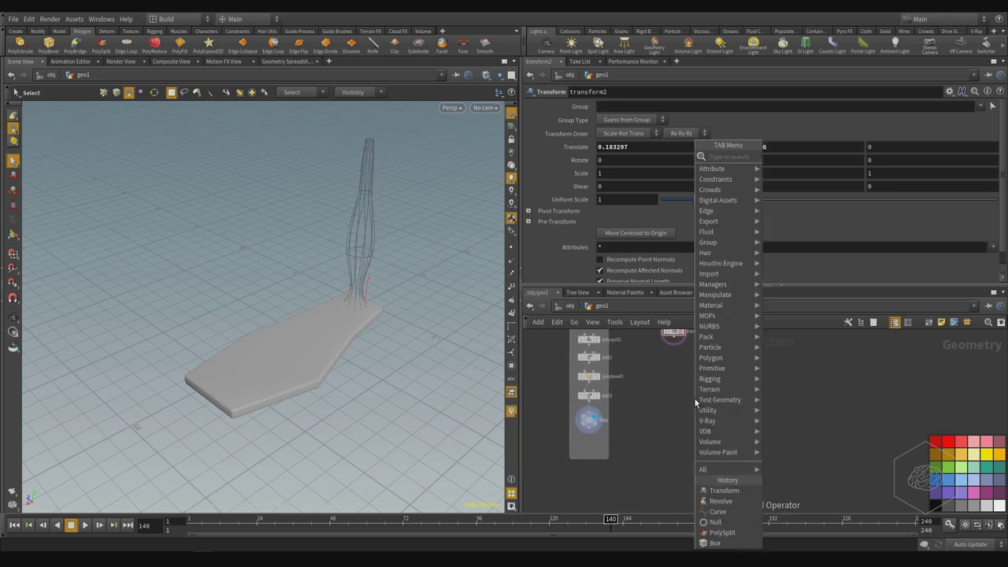
text(copy)
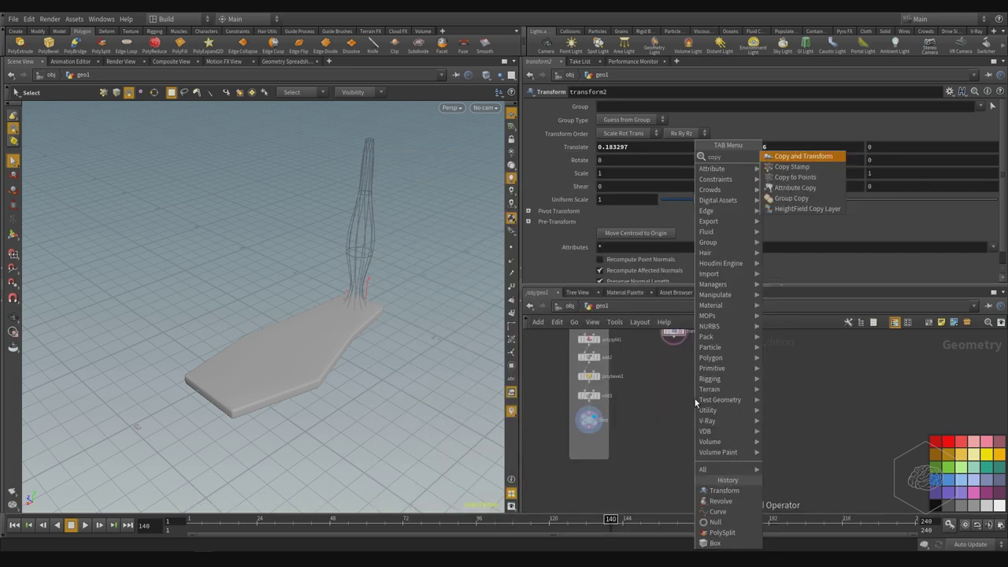
key(Down)
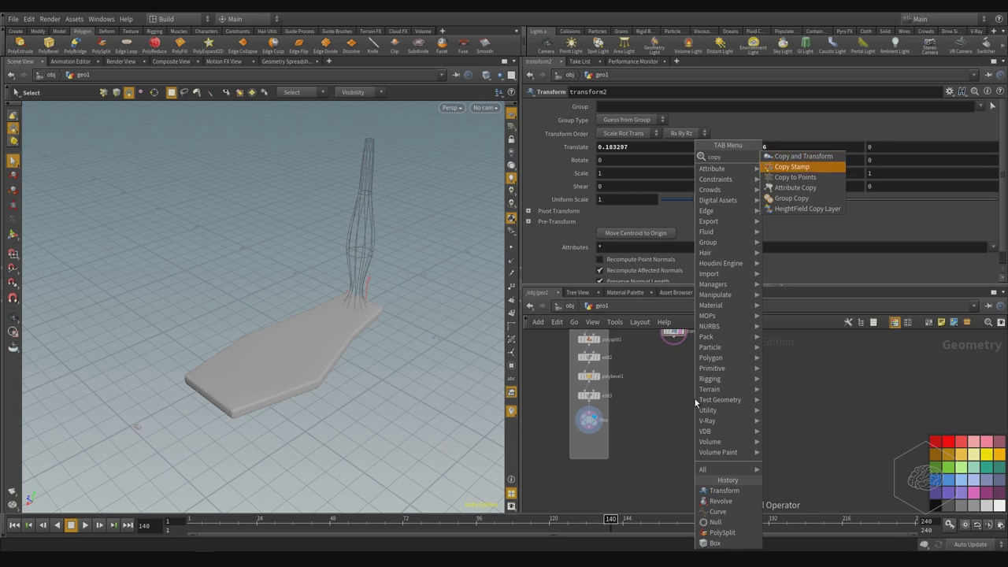
key(Down)
key(Down)
key(Down)
key(Down)
key(Up)
key(Up)
key(Up)
key(Up)
key(Up)
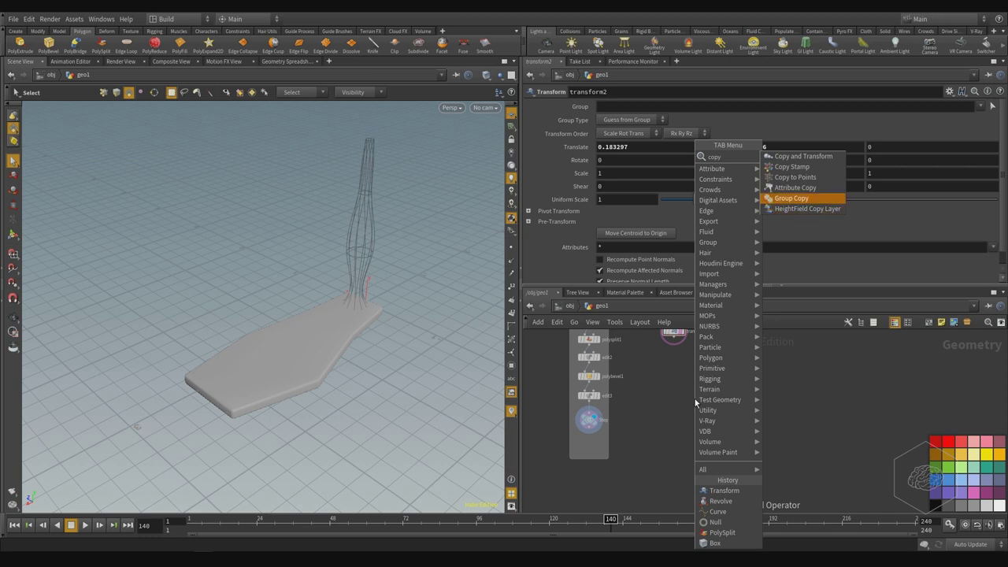
key(Down)
key(Down)
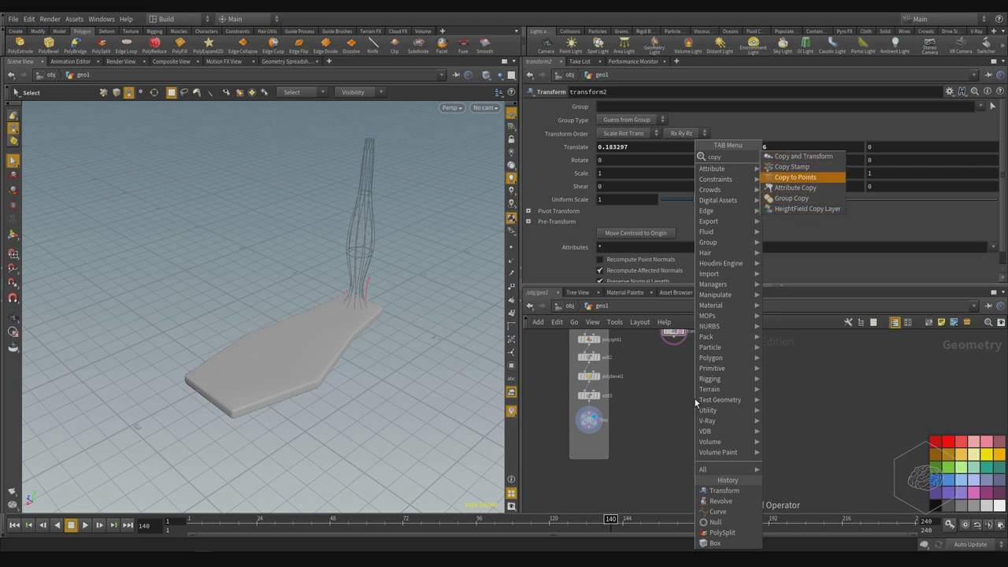
key(Up)
key(Up)
key(Up)
key(Up)
key(Down)
key(Down)
key(Down)
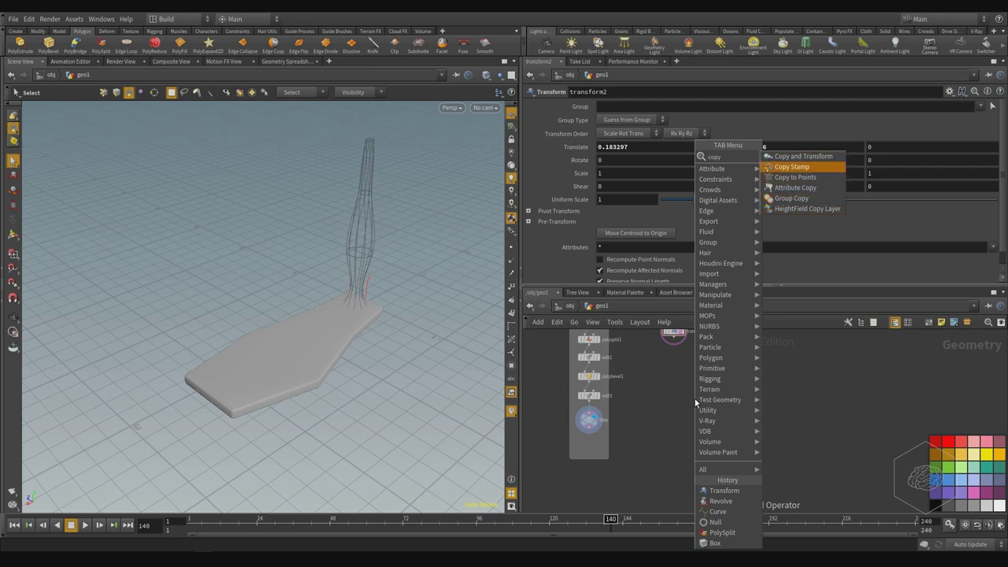
key(Up)
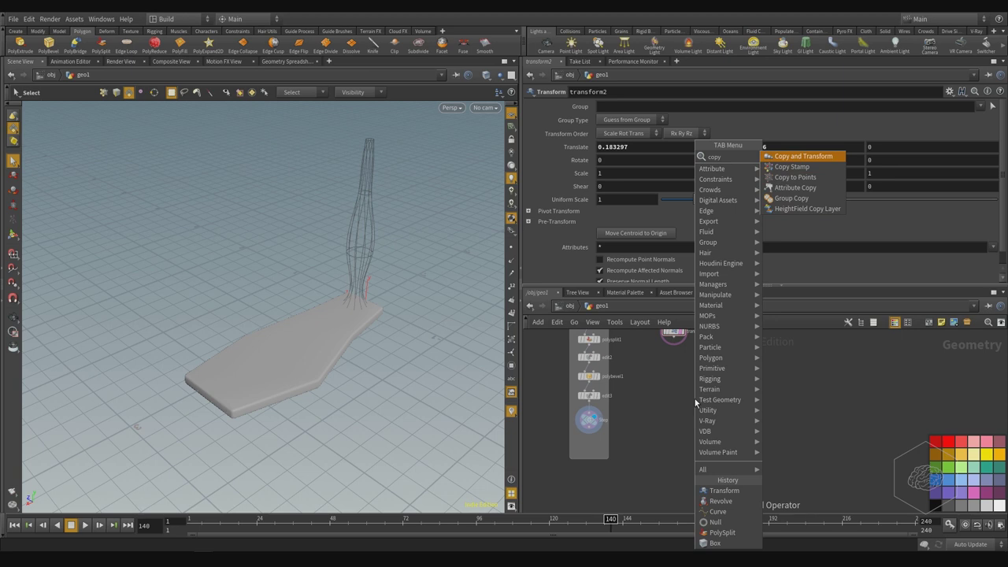
key(Return)
click(694, 398)
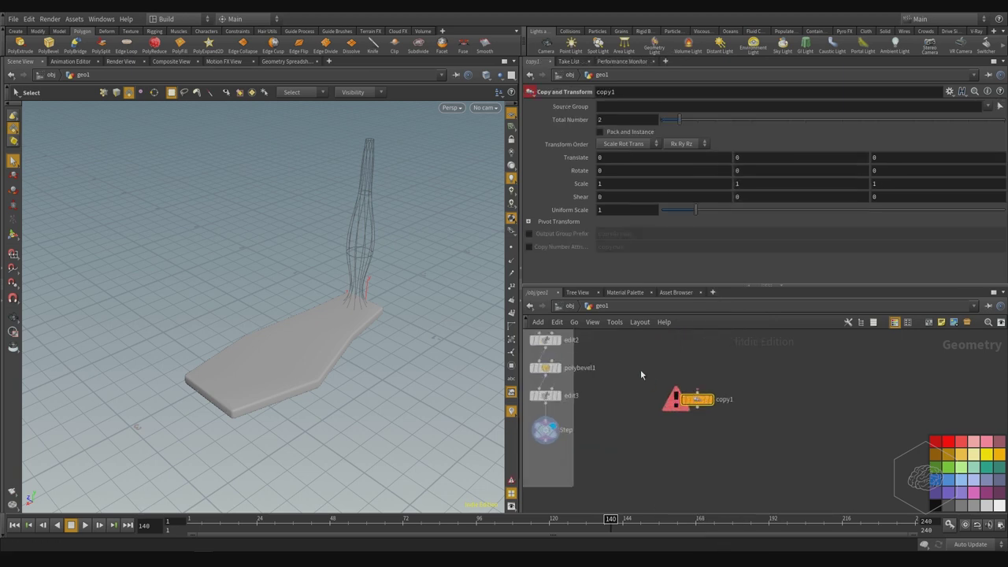
Connect the transform2 output to the copy1 node's input and place copy1 directly below transform2
middle_drag(641, 373, 695, 450)
click(720, 387)
click(750, 469)
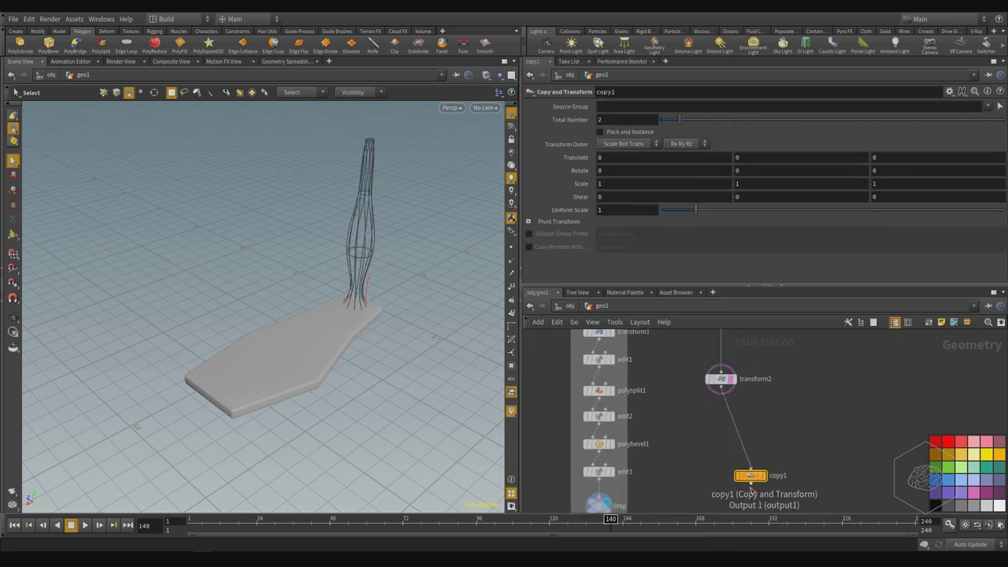
drag(750, 477, 721, 446)
Display the copy1 node and template the Step node as reference in place of transform2
mouse_move(734, 403)
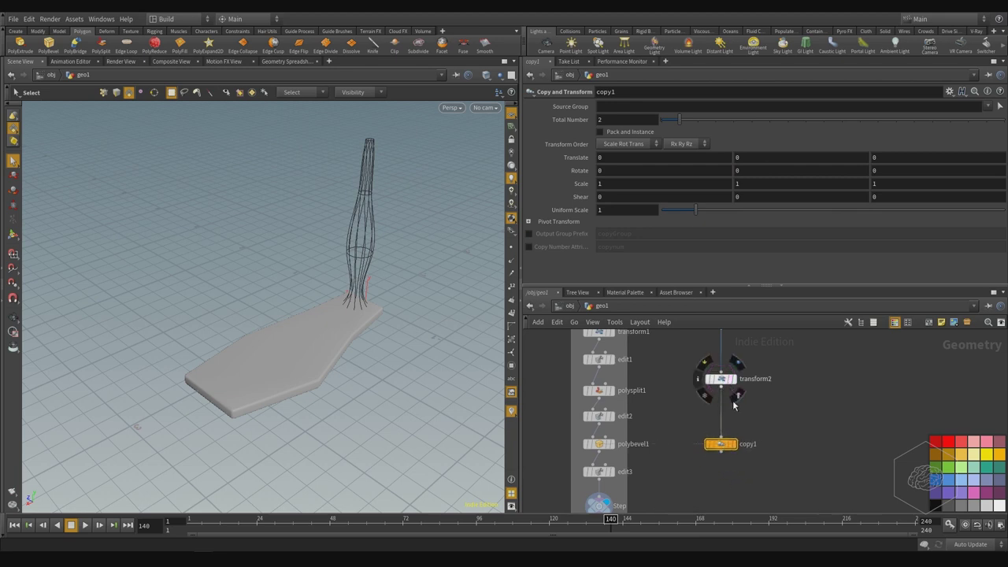
click(734, 444)
middle_drag(807, 445, 812, 385)
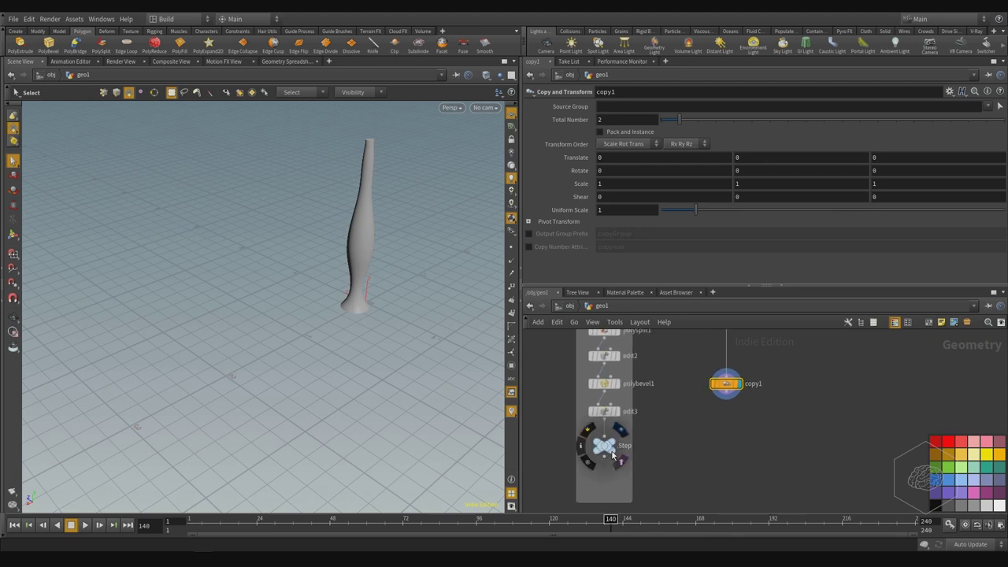
click(620, 463)
middle_drag(737, 428, 738, 445)
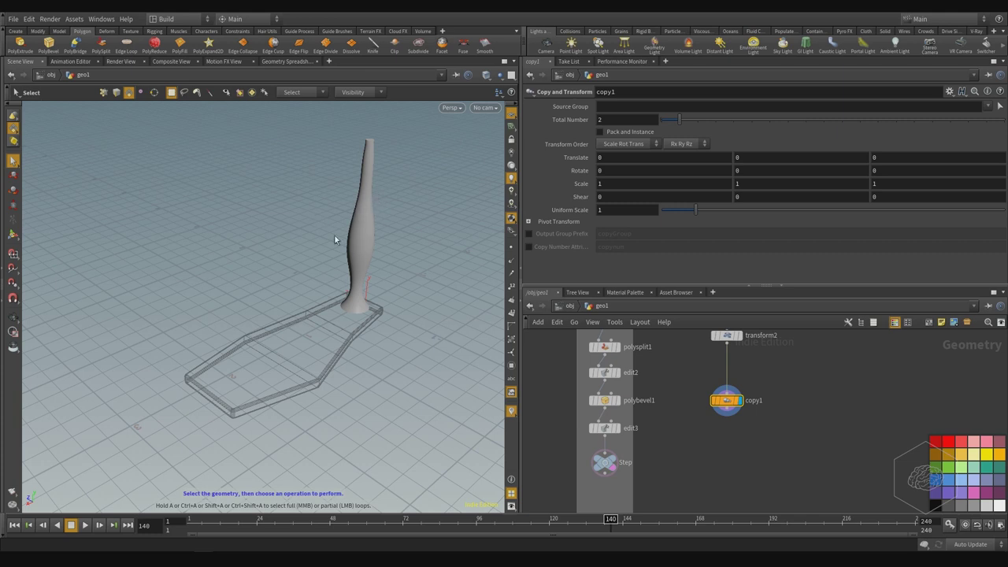
Offset the second baluster copy to the step's wide end with Translate X 1.909 and Z -0.2
middle_drag(632, 158, 632, 158)
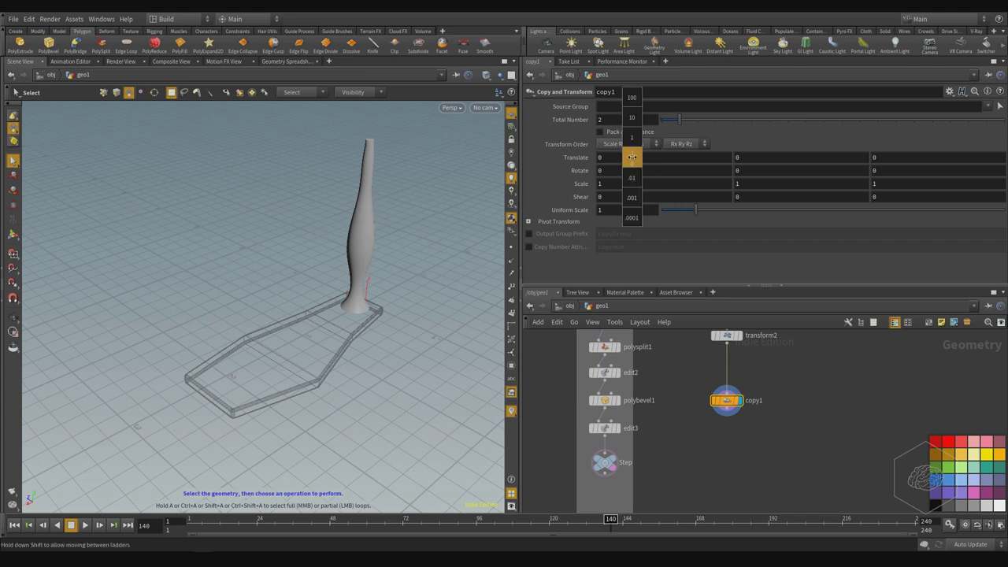
mouse_move(646, 156)
middle_down()
mouse_move(726, 157)
mouse_move(632, 156)
middle_up()
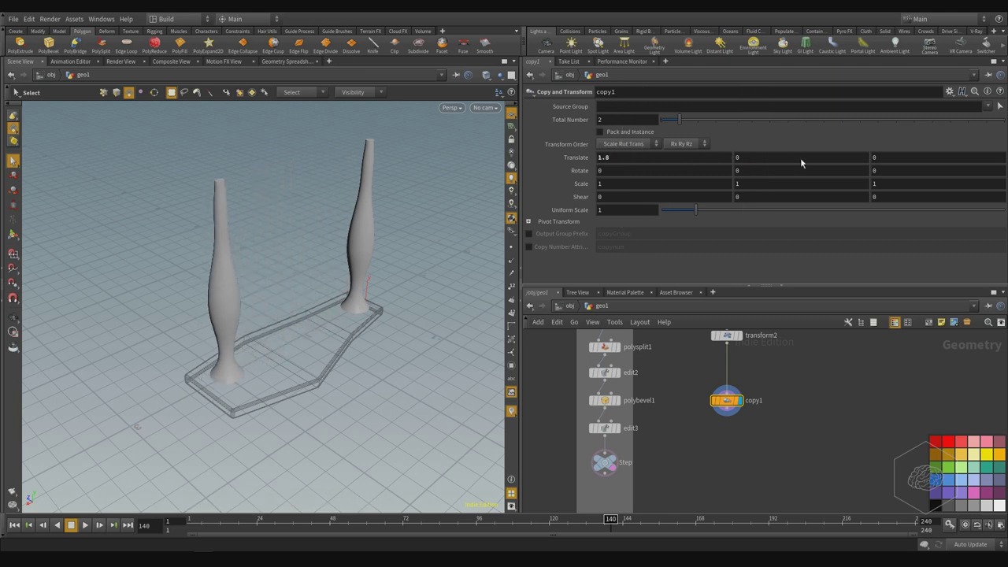
middle_drag(874, 157, 855, 168)
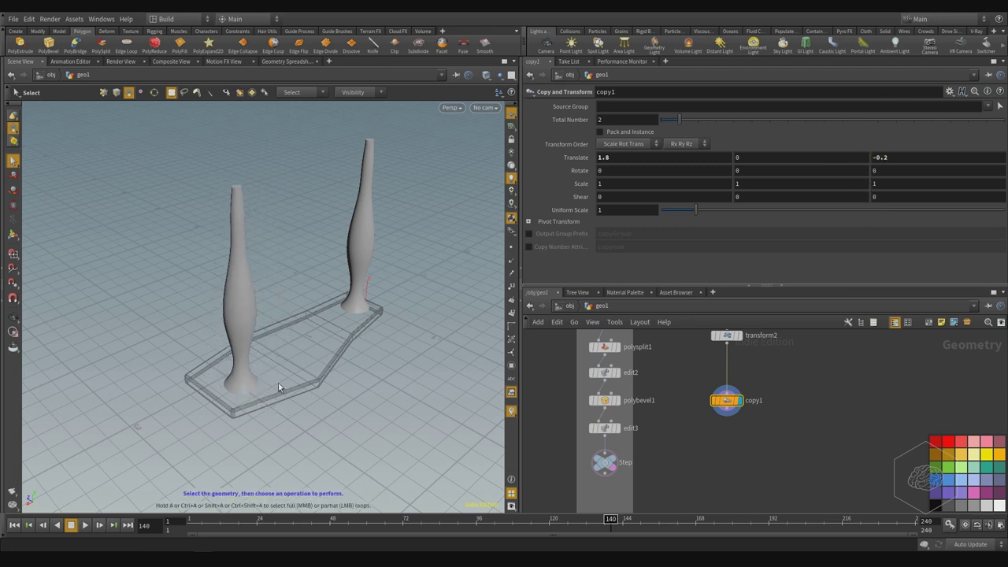
middle_drag(670, 160, 870, 193)
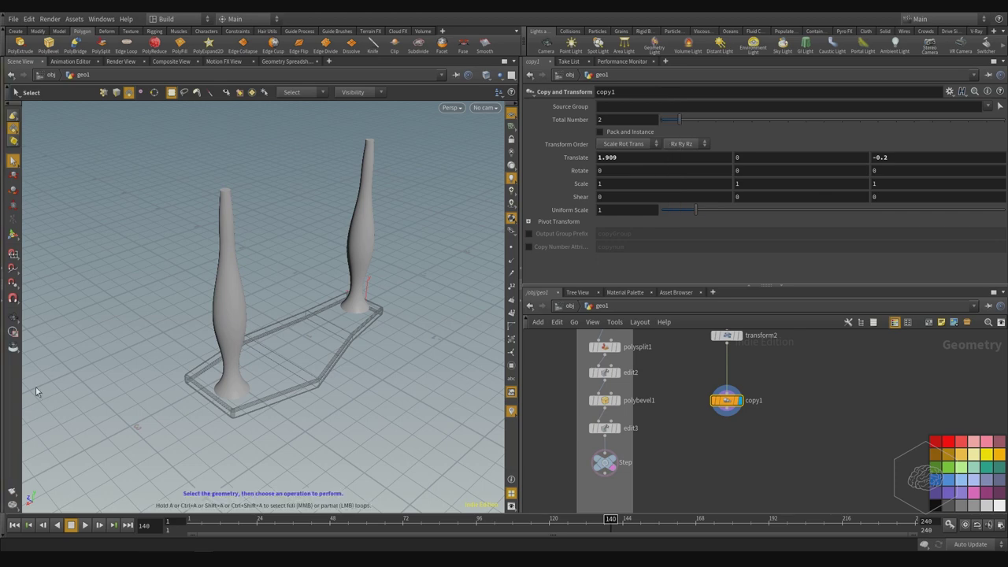
alt+drag(334, 292, 236, 290)
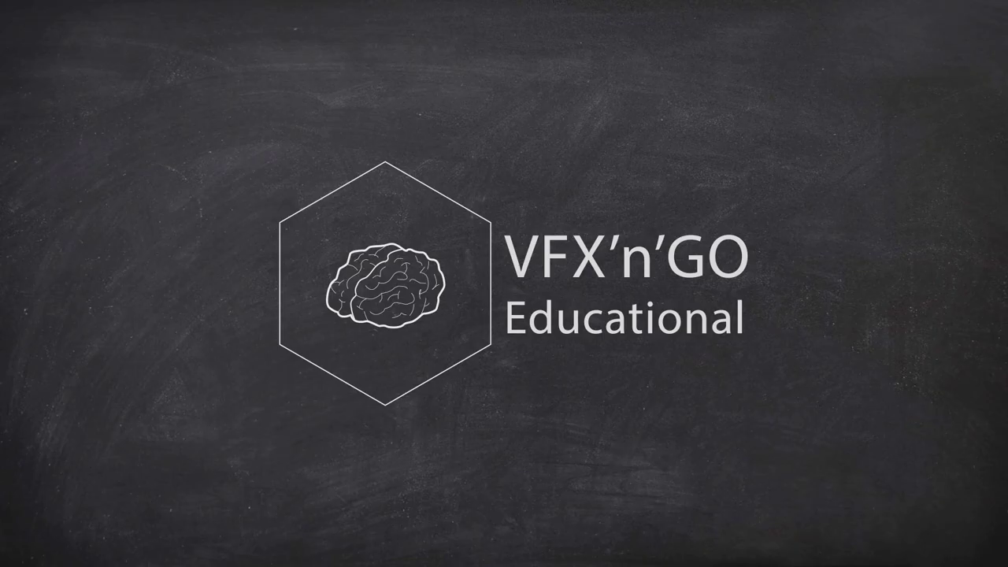